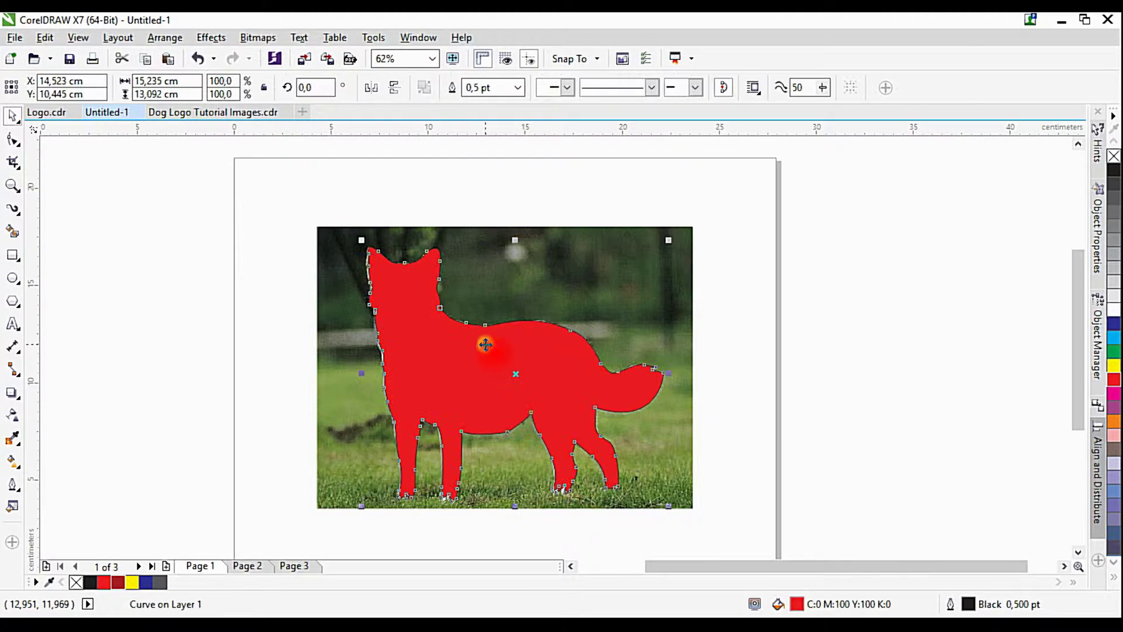
Step: Move the red dog silhouette off the photo onto the empty area beside it and examine its leg outlines against the original
drag(486, 345, 772, 345)
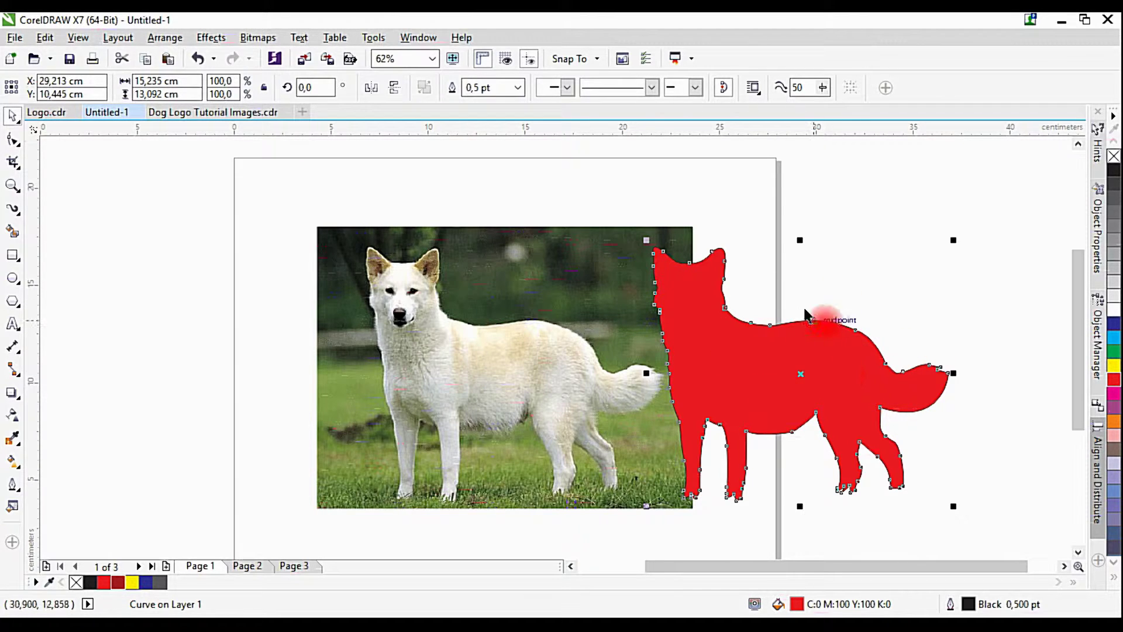
click(752, 367)
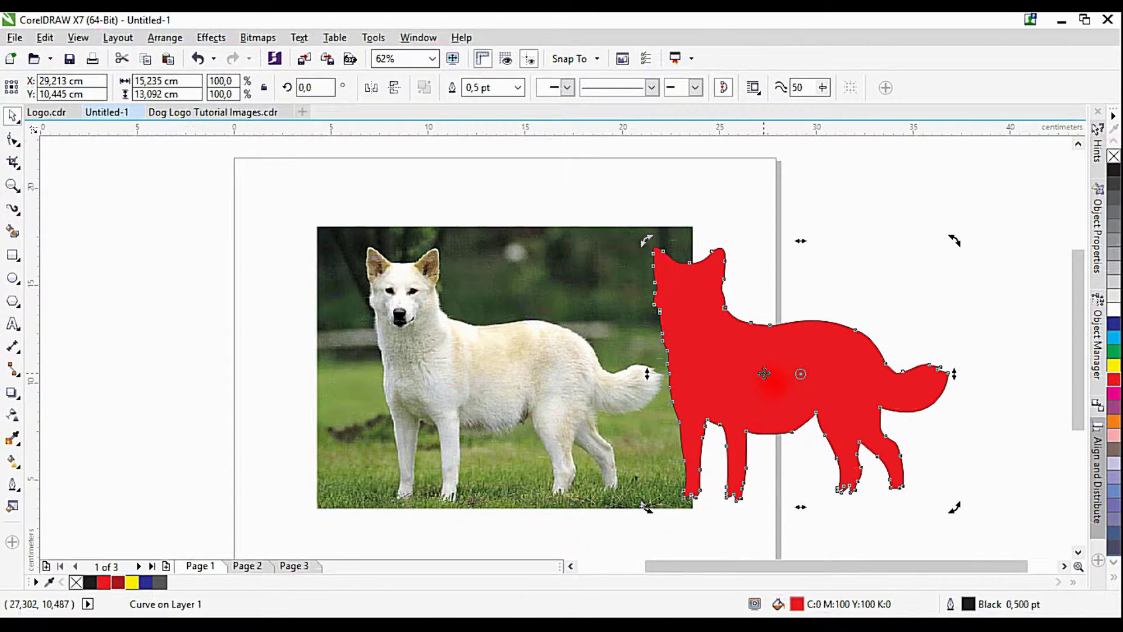
scroll(827, 406, up, 4)
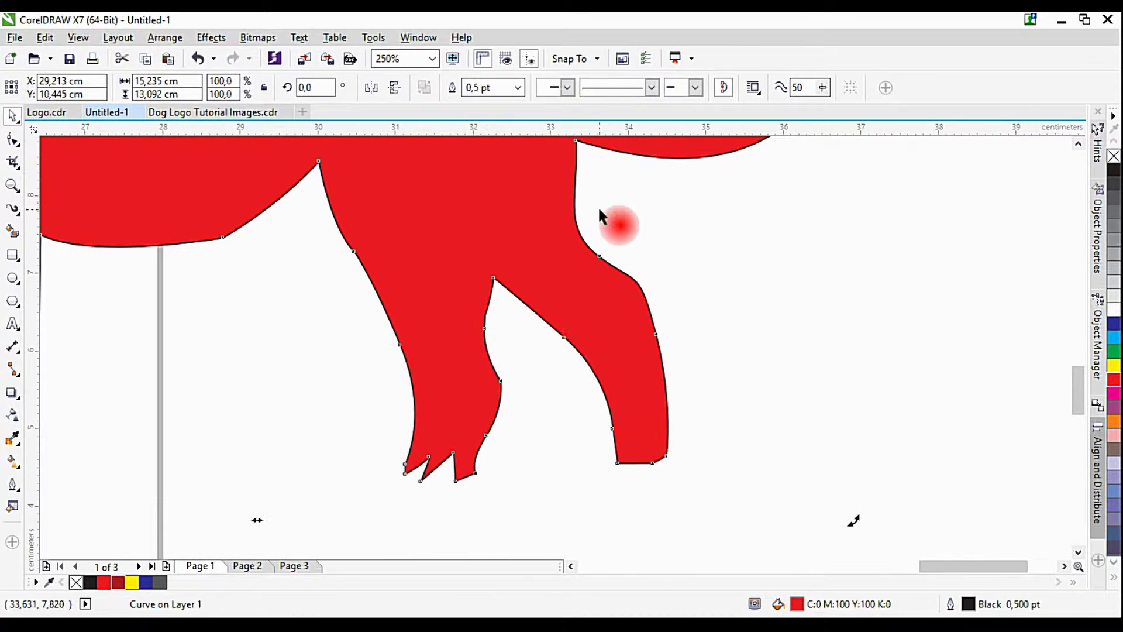
drag(587, 195, 619, 250)
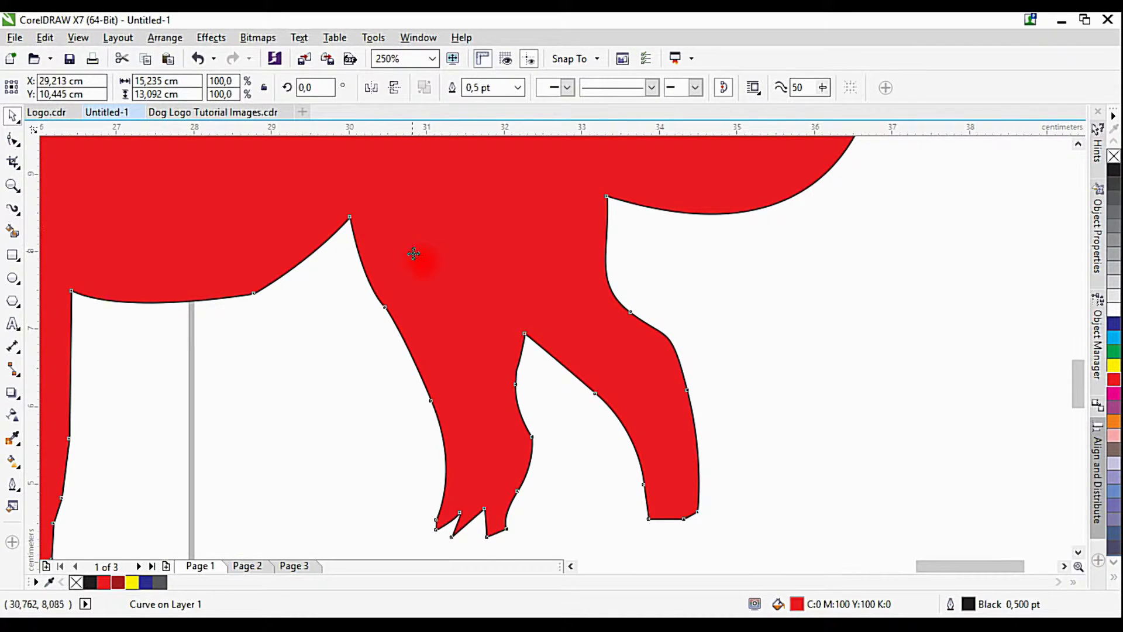
scroll(414, 253, down, 2)
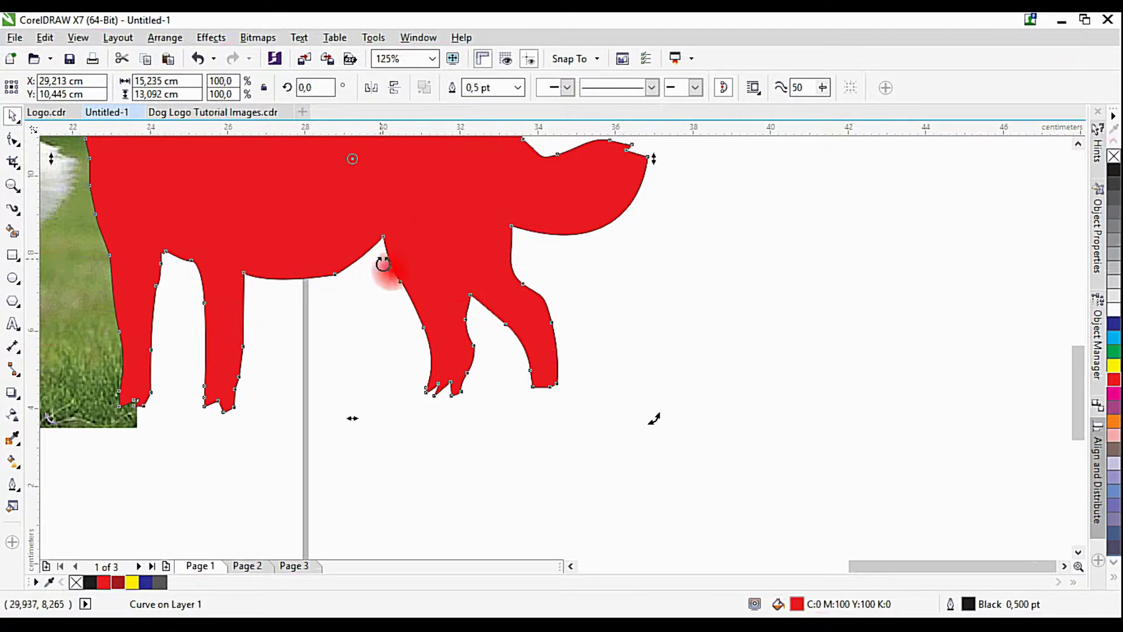
drag(505, 338, 721, 370)
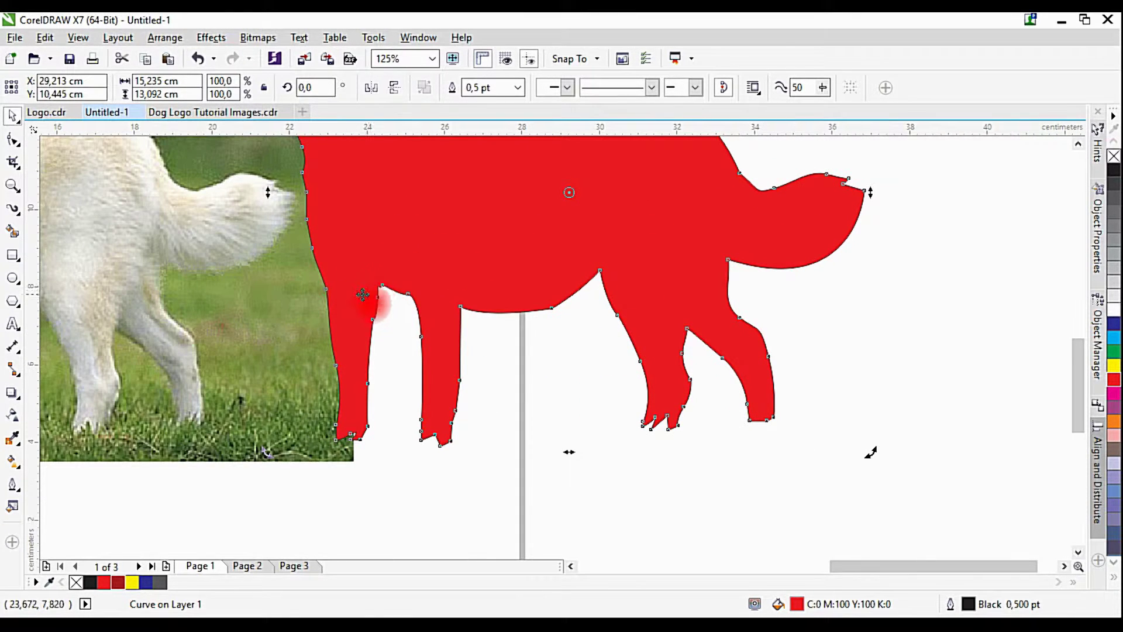
scroll(344, 294, up, 1)
drag(345, 293, 405, 275)
scroll(376, 215, down, 1)
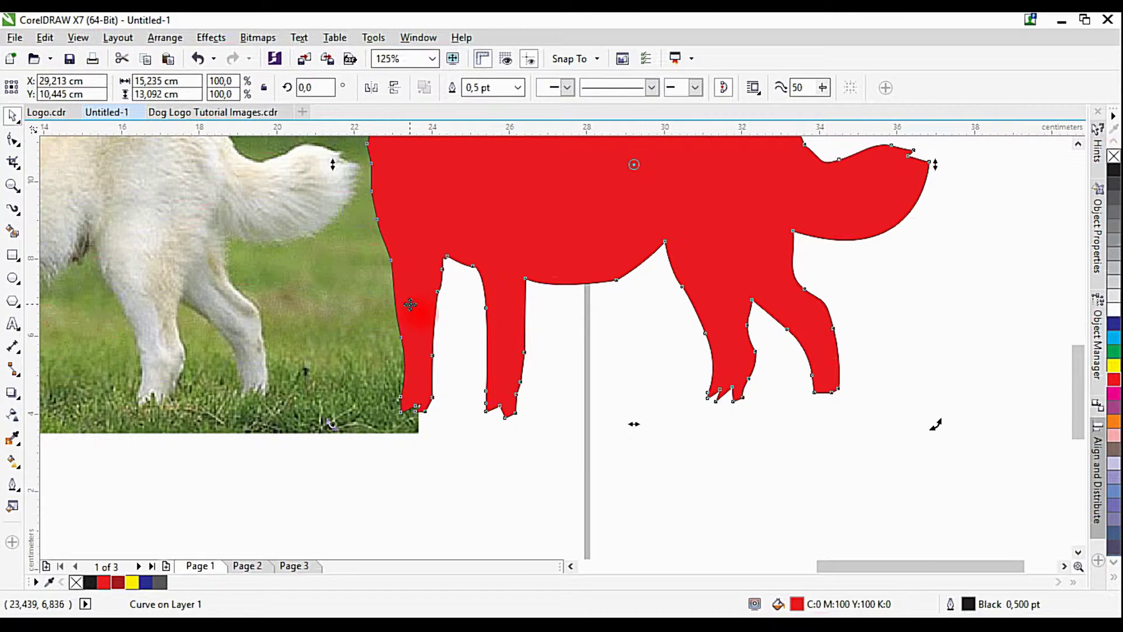
scroll(448, 237, left, 3)
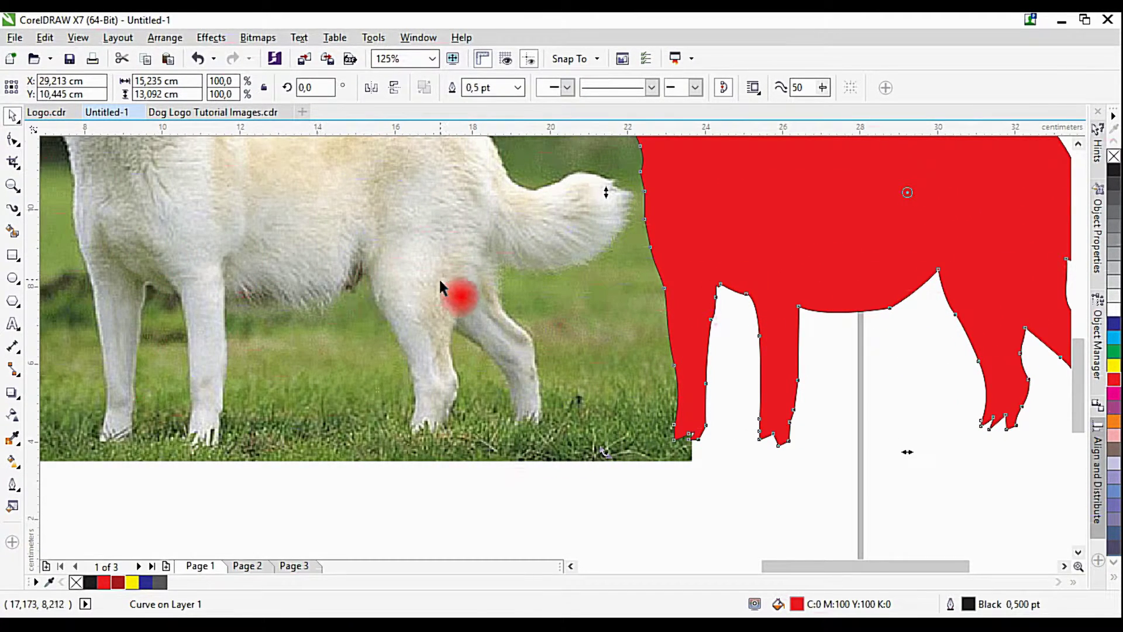
Step: Undo the silhouette's move off the photo and check whether the photo itself is locked
click(199, 58)
drag(348, 245, 484, 356)
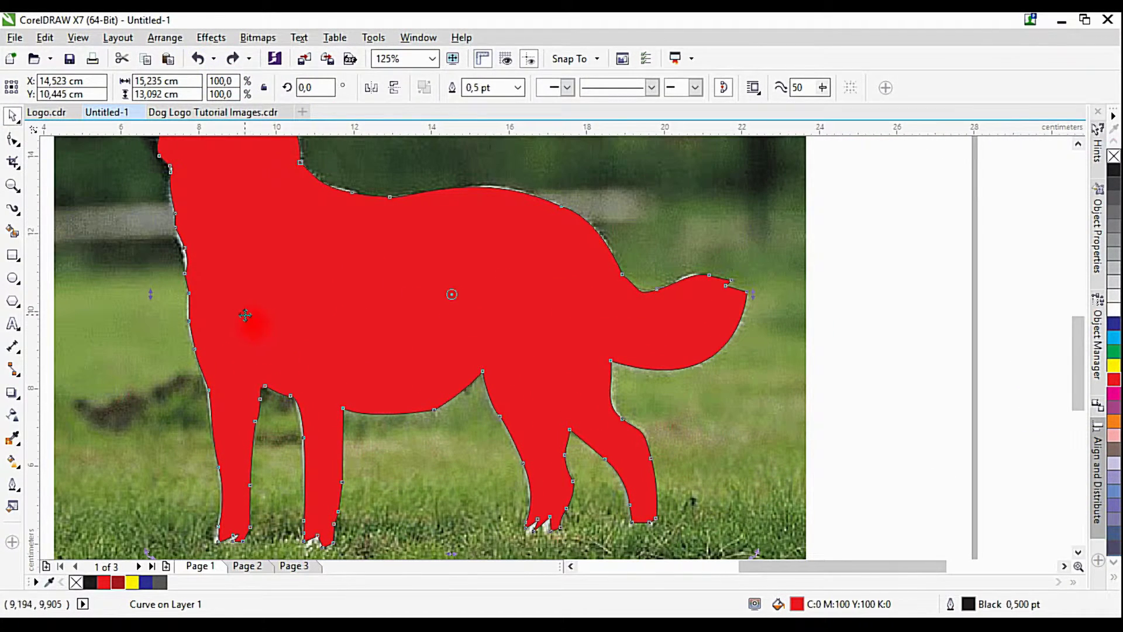
right_click(118, 350)
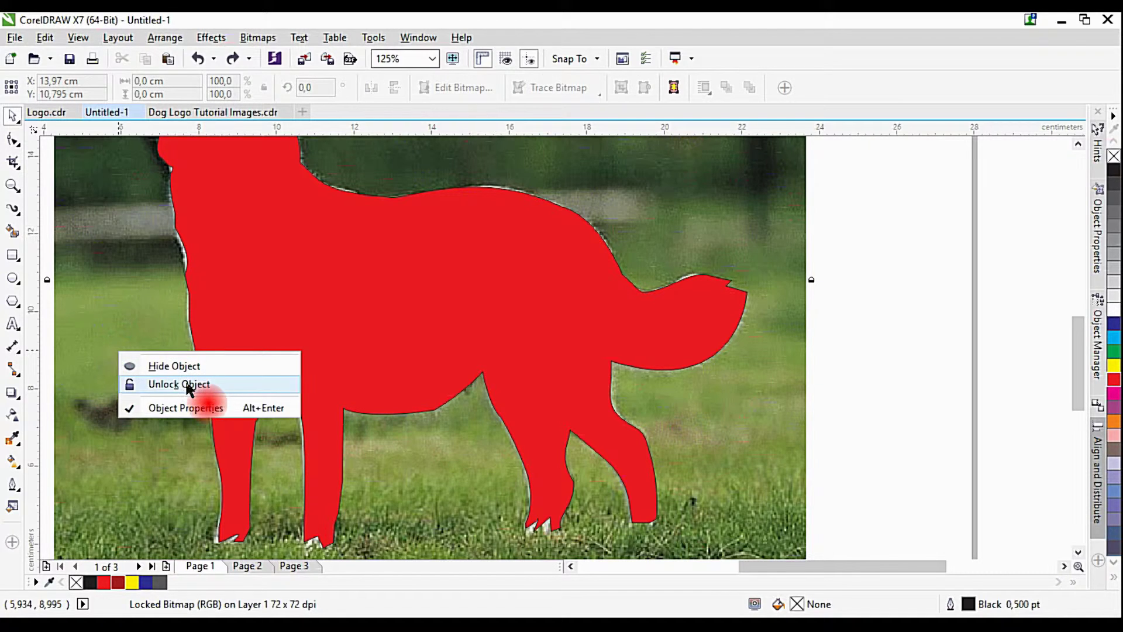
click(103, 297)
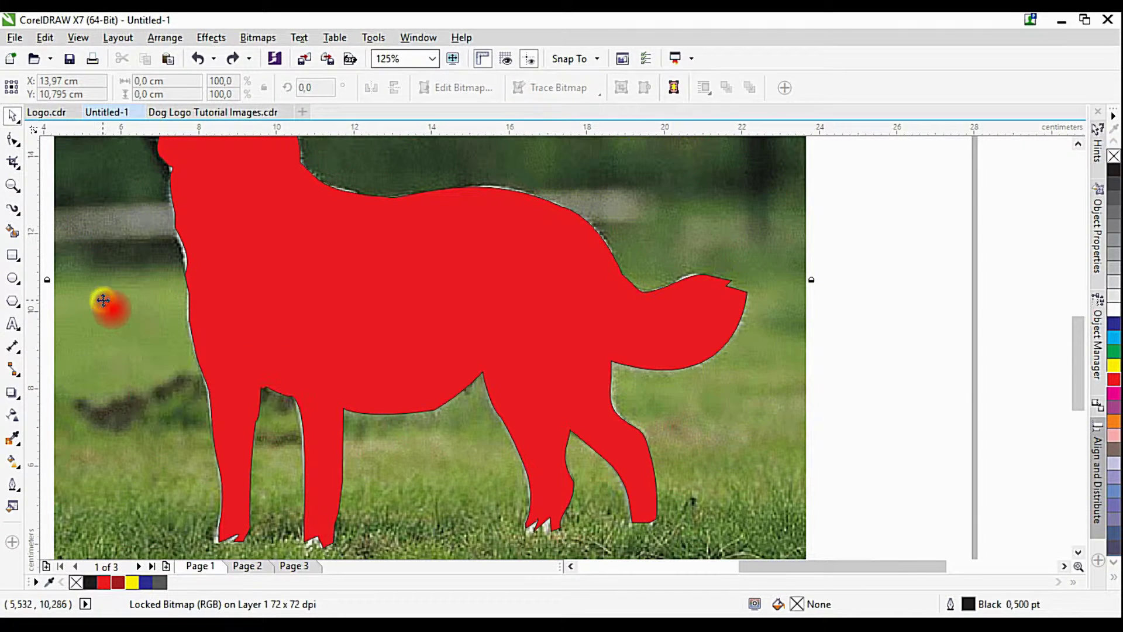
Step: Break the dog silhouette's curve at the node where the two hind legs meet
drag(103, 296, 254, 376)
scroll(324, 352, down, 1)
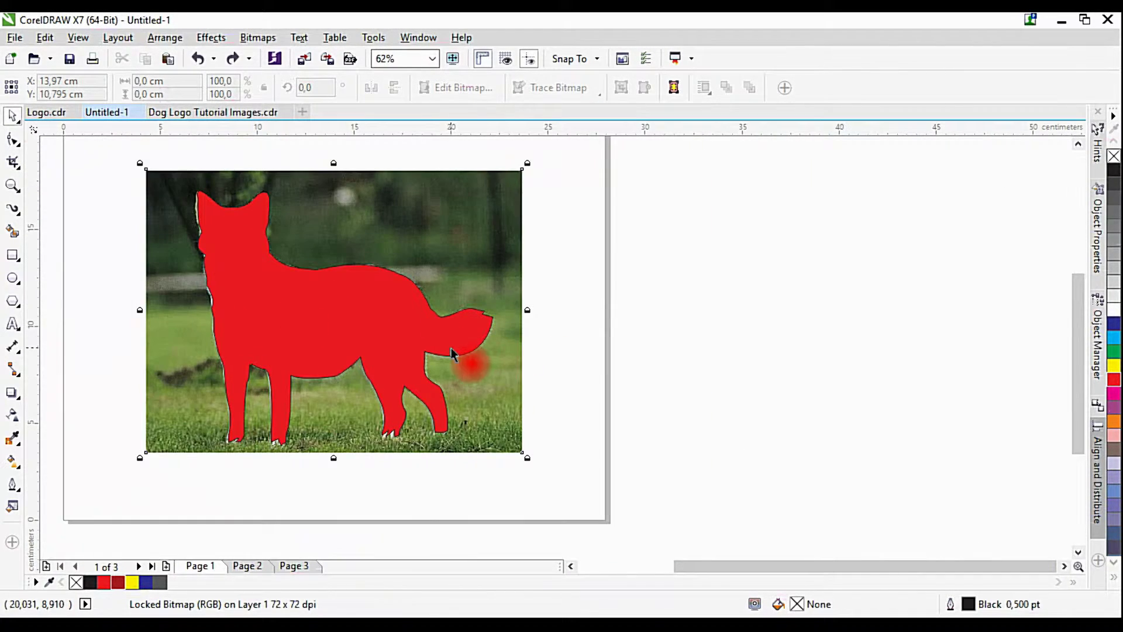
scroll(385, 357, up, 2)
click(384, 350)
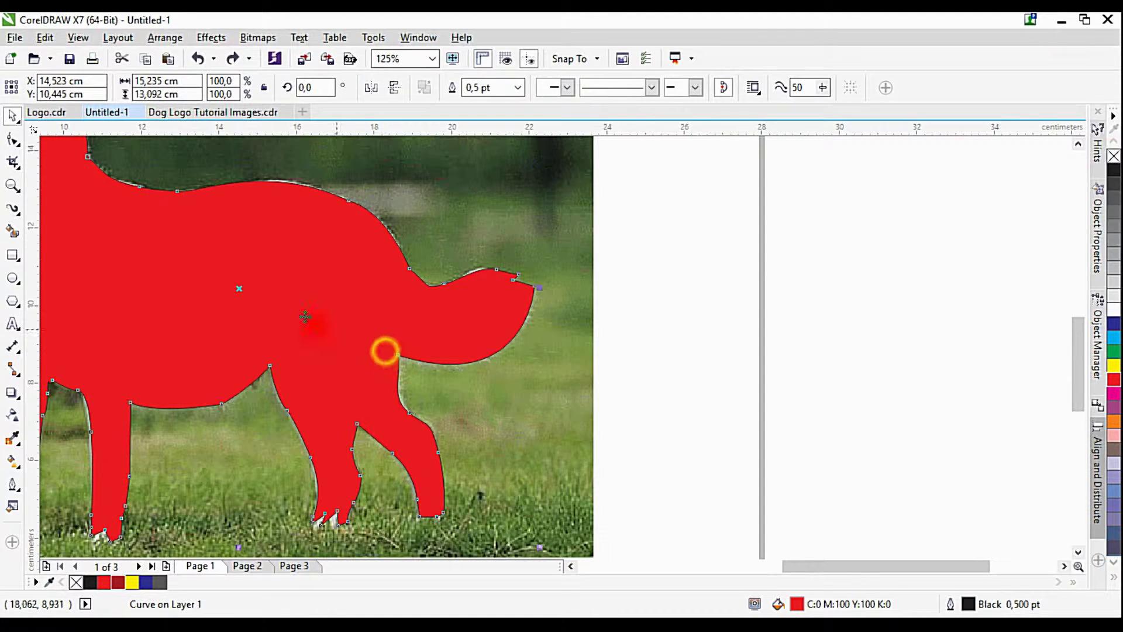
click(13, 140)
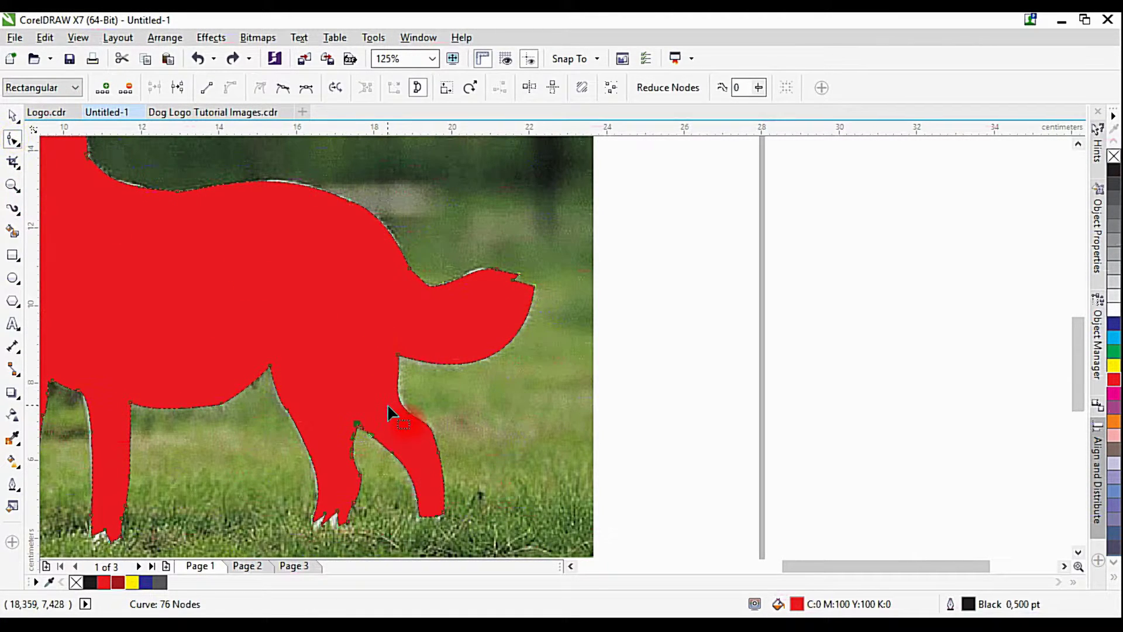
scroll(387, 404, up, 2)
scroll(386, 374, up, 6)
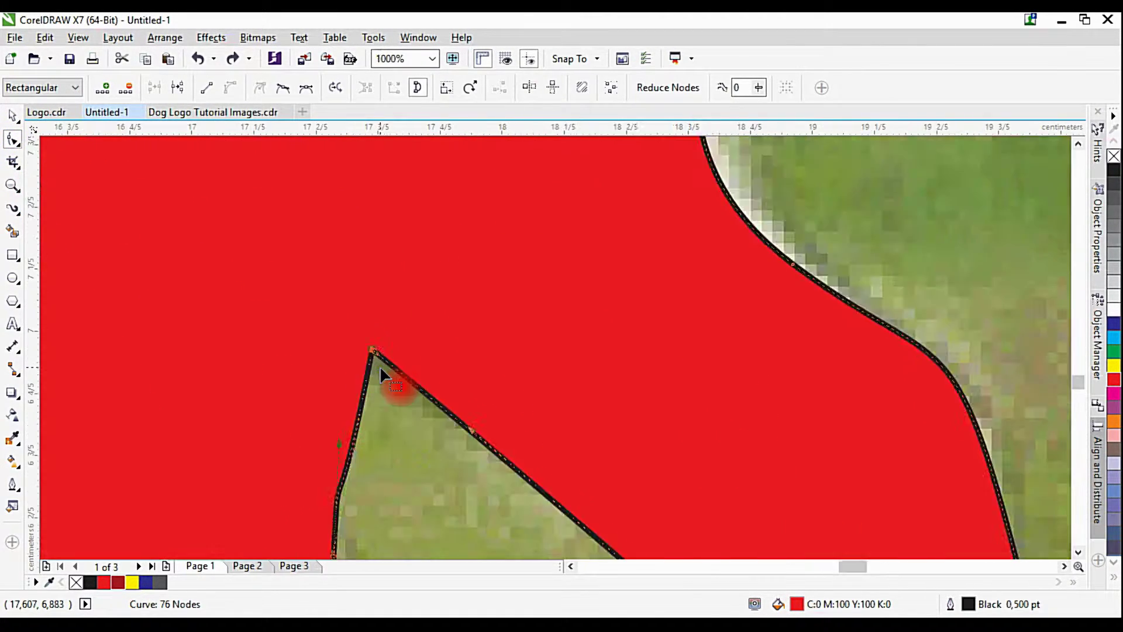
click(382, 318)
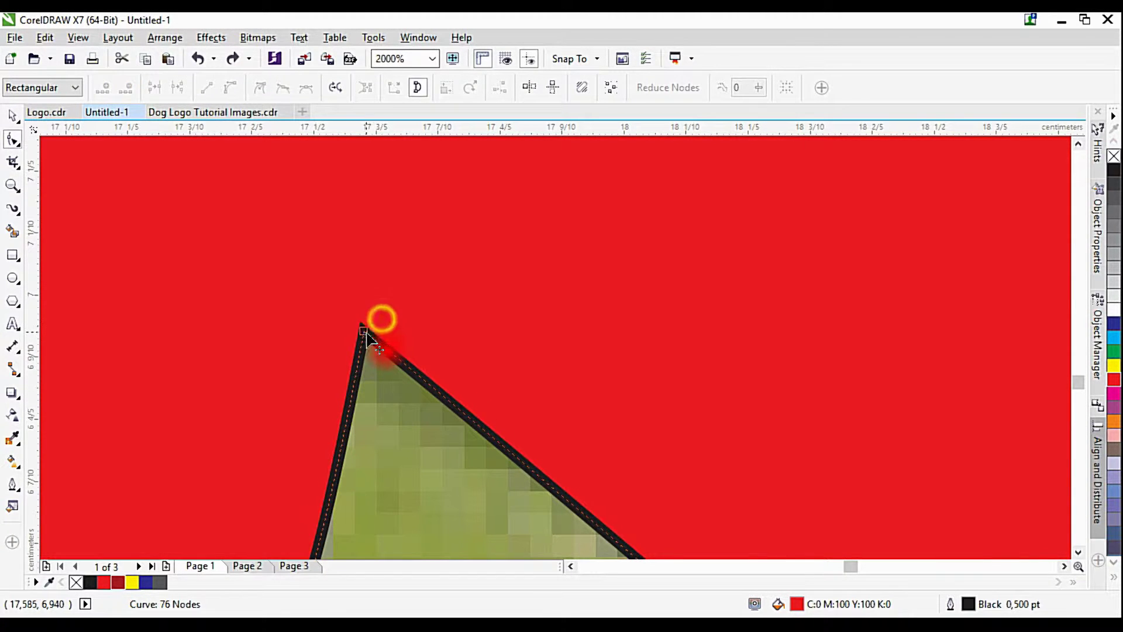
click(363, 332)
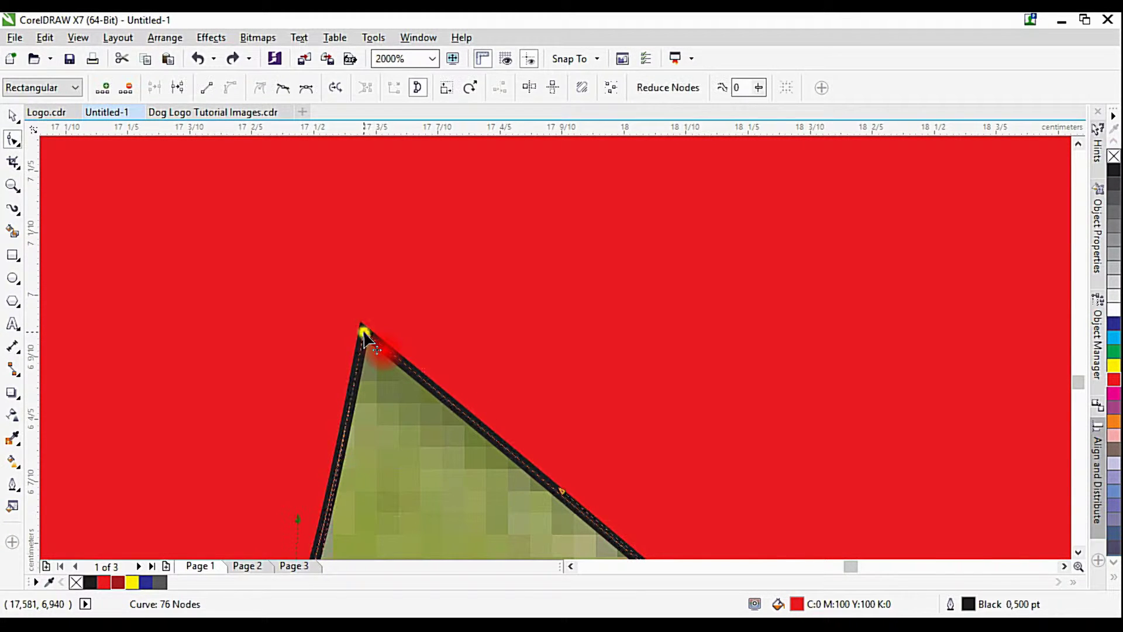
click(177, 88)
Step: Add a node to the front hind leg's inner edge, just below the break in the curve
scroll(395, 285, down, 6)
scroll(428, 288, down, 1)
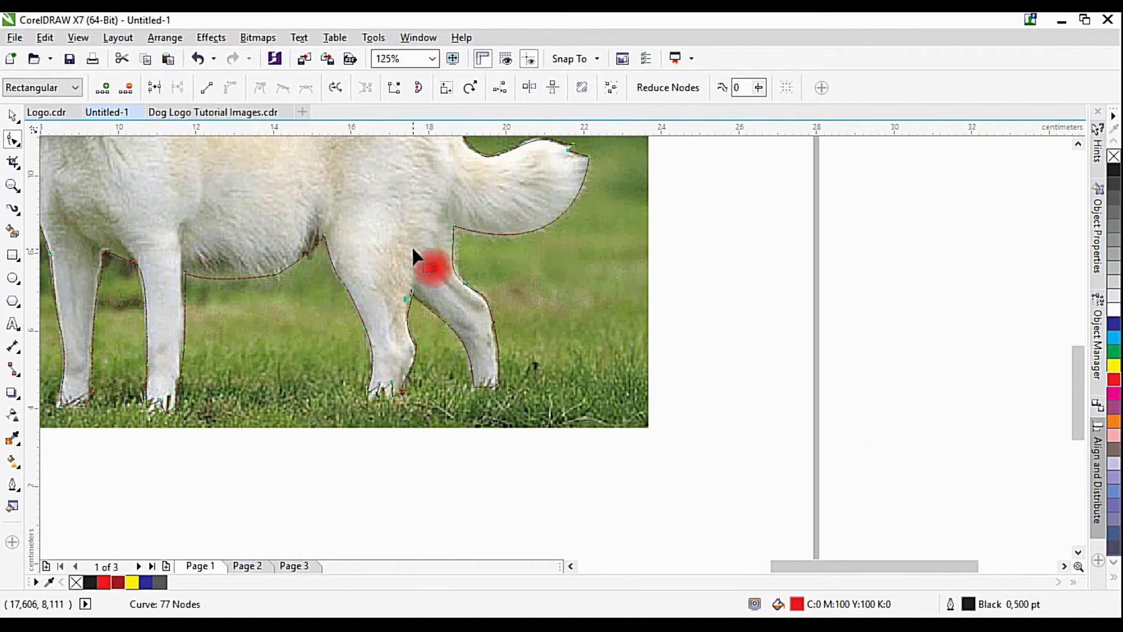
drag(412, 246, 479, 368)
drag(192, 199, 233, 263)
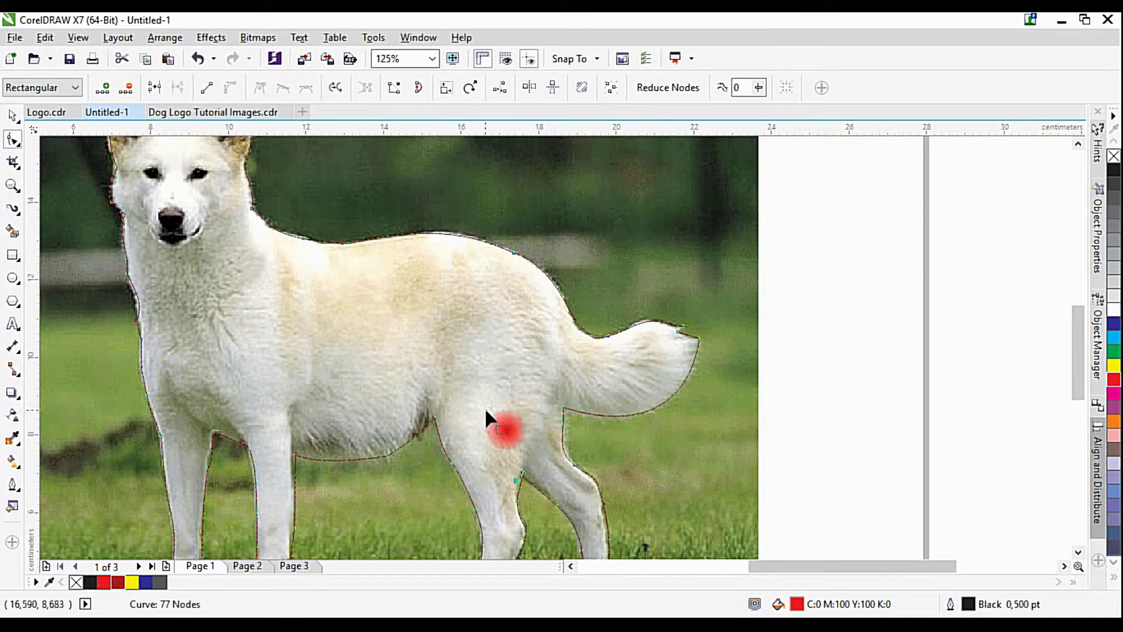
drag(489, 475, 385, 396)
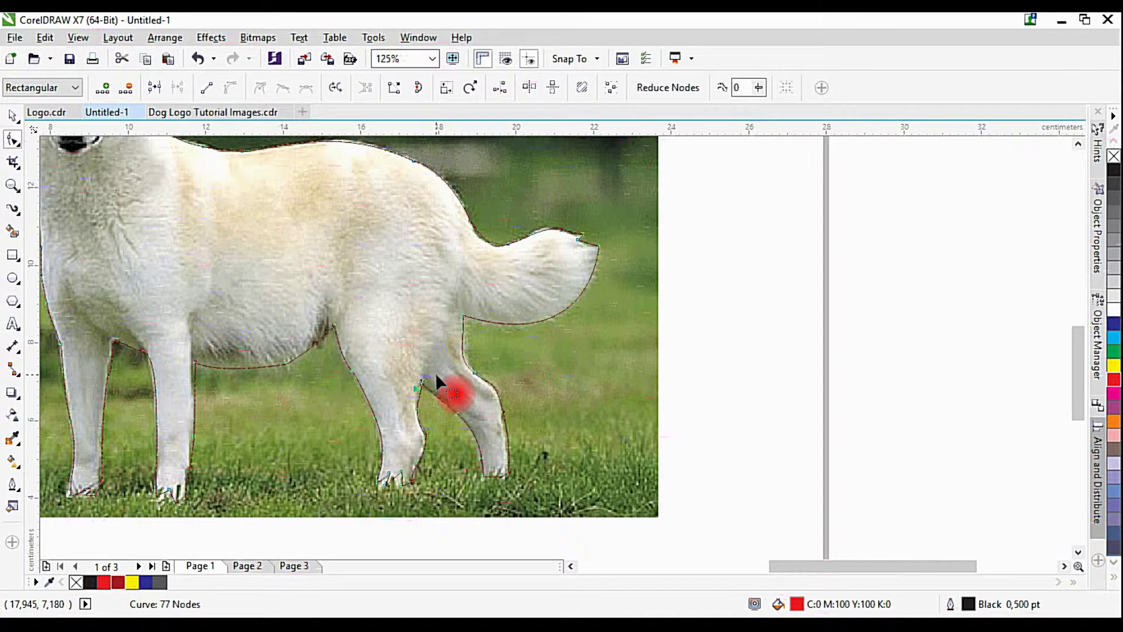
scroll(429, 382, up, 3)
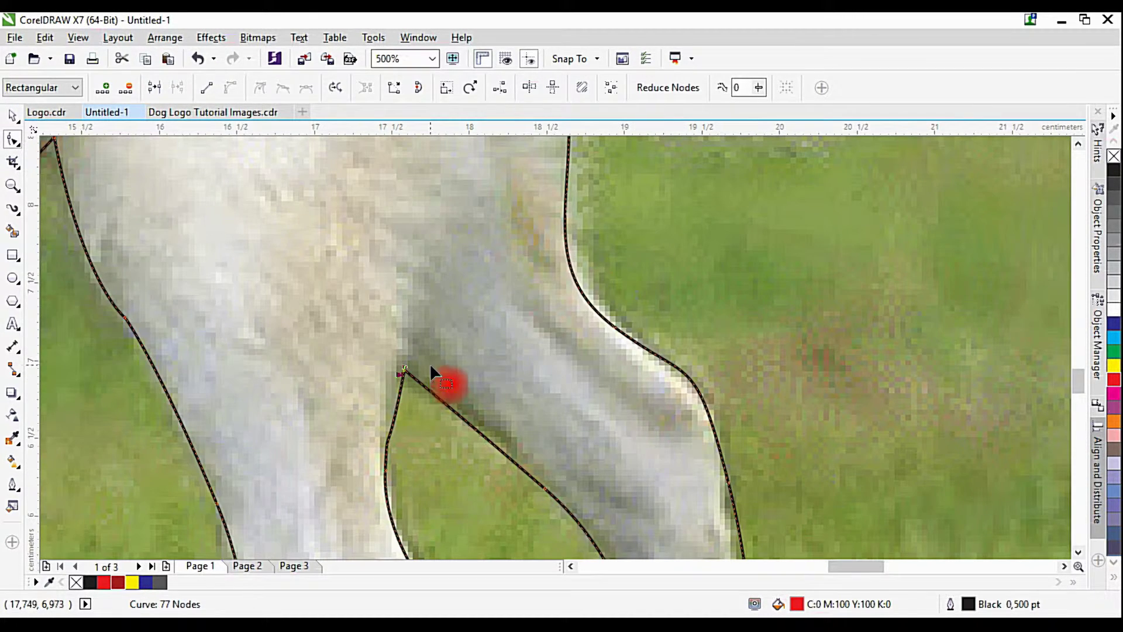
scroll(430, 363, up, 3)
scroll(416, 370, up, 3)
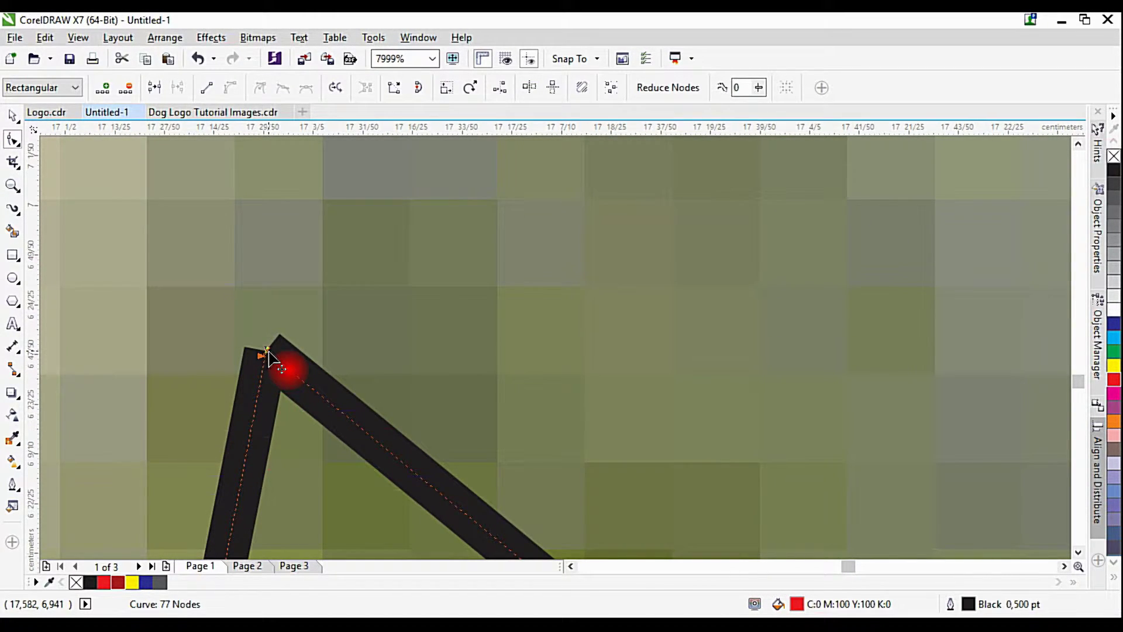
double_click(255, 404)
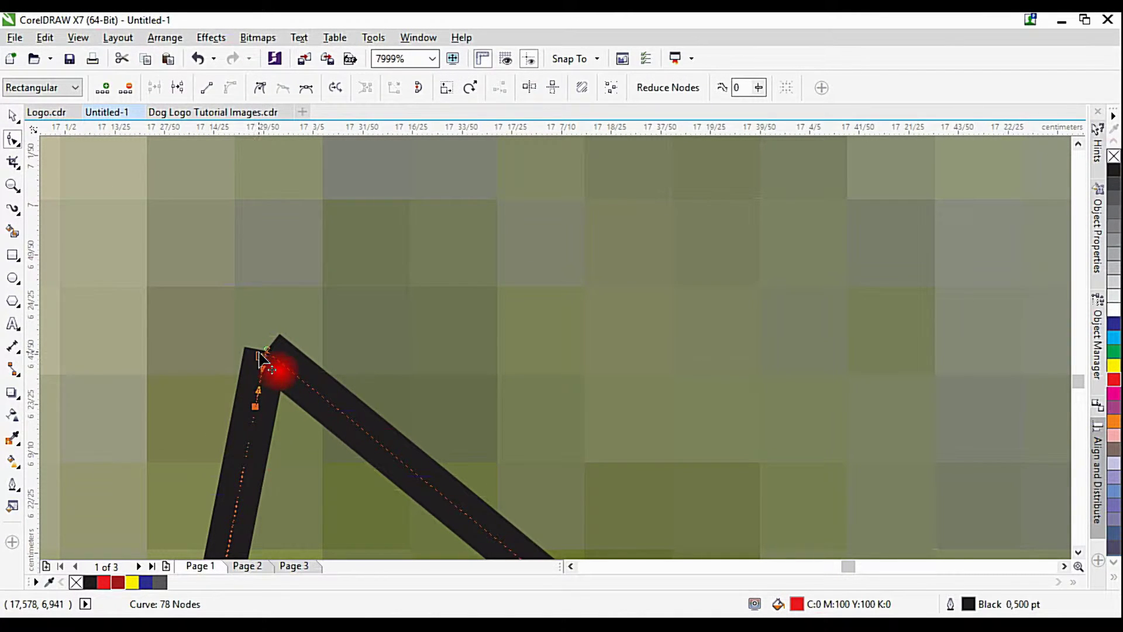
Step: Pull the free end node at the break up into the thigh, to just beneath the base of the tail
drag(259, 354, 337, 215)
scroll(337, 216, down, 6)
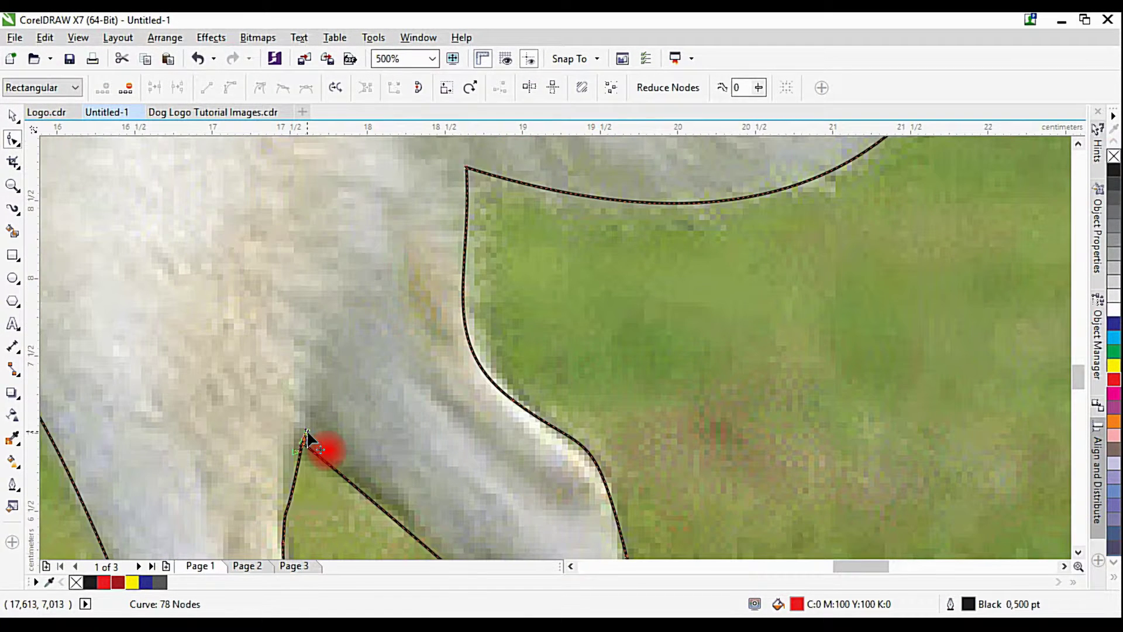
scroll(306, 429, up, 1)
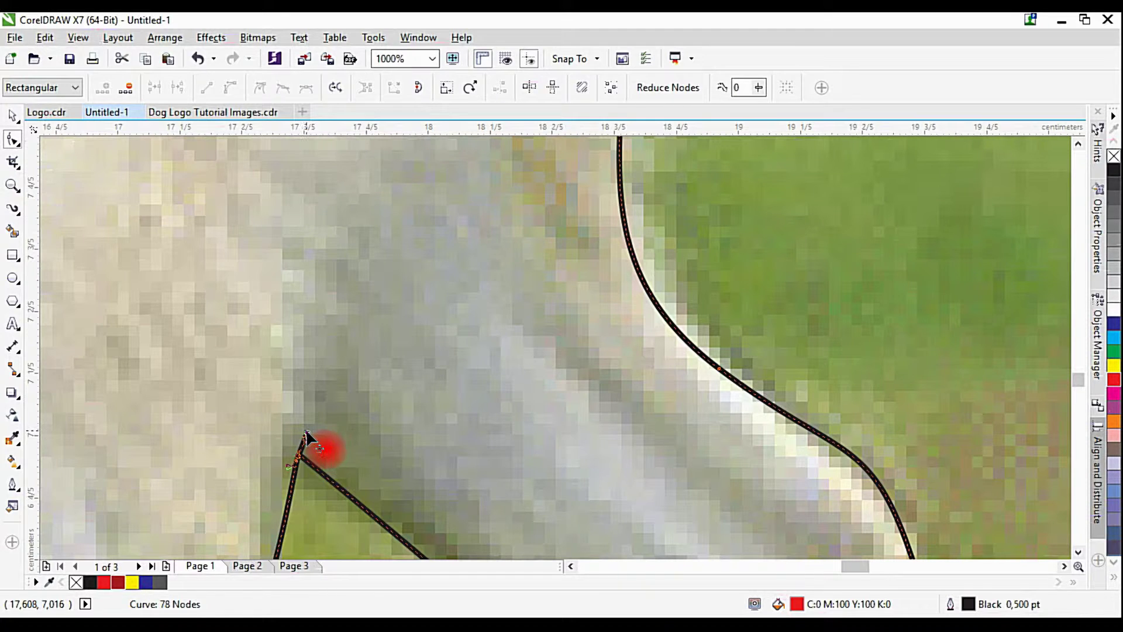
drag(306, 432, 409, 252)
scroll(407, 275, down, 2)
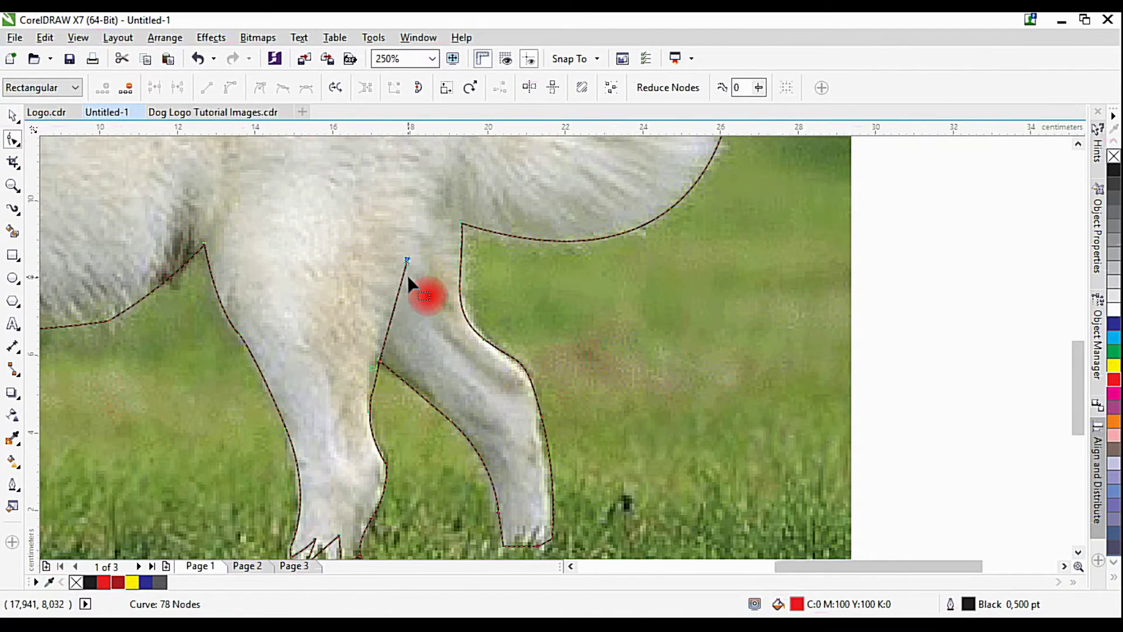
scroll(407, 275, down, 1)
scroll(412, 329, up, 2)
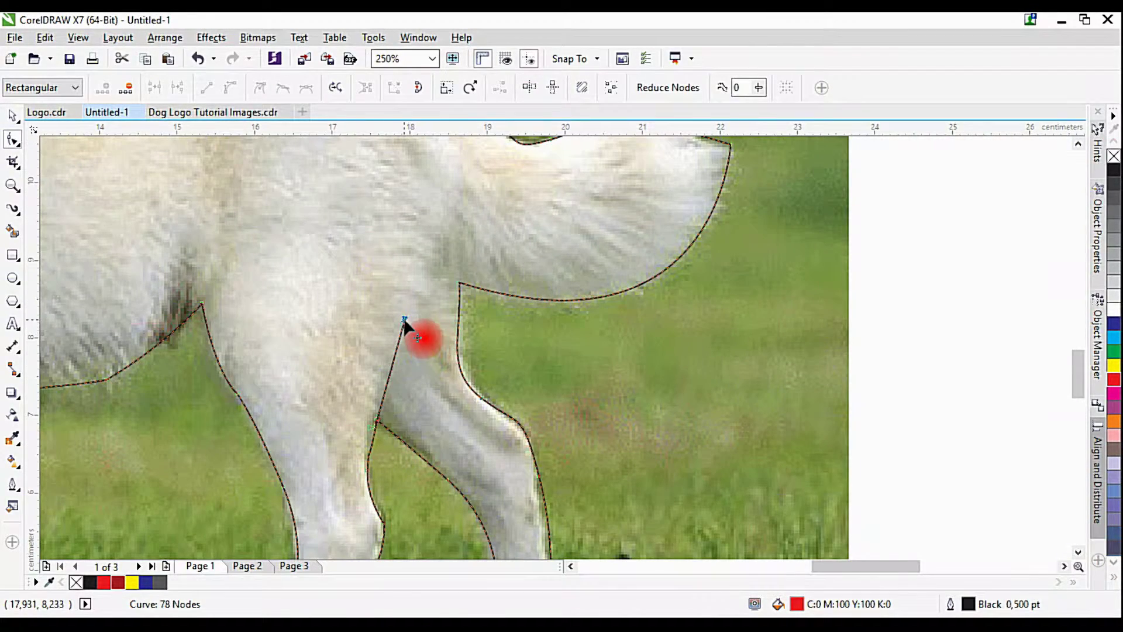
mouse_move(408, 319)
mouse_down()
mouse_move(444, 247)
mouse_move(425, 313)
mouse_up()
Step: Convert the added node at the hind-leg junction to a cusp and stretch its upper handle upward to curve the thigh line
scroll(380, 421, up, 3)
scroll(378, 431, up, 2)
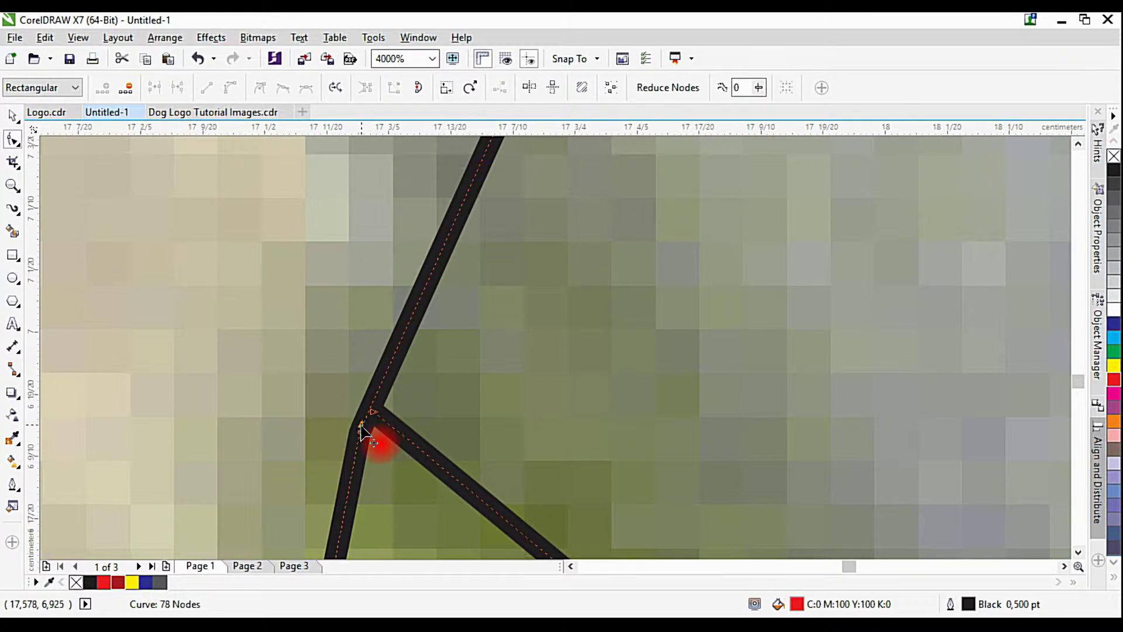
drag(362, 432, 372, 366)
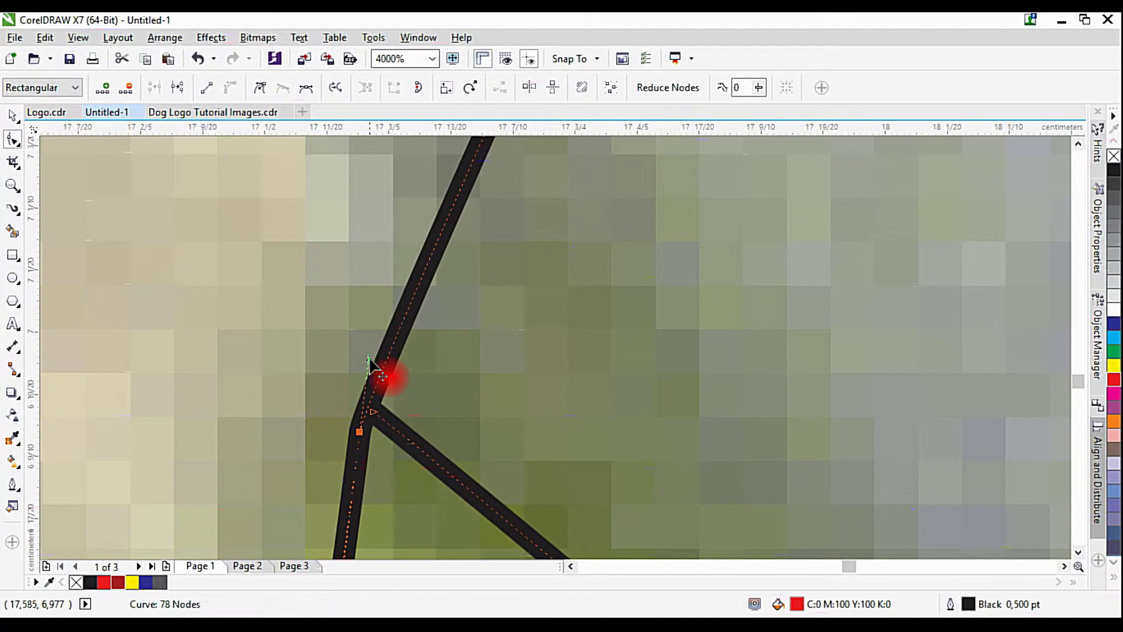
click(201, 50)
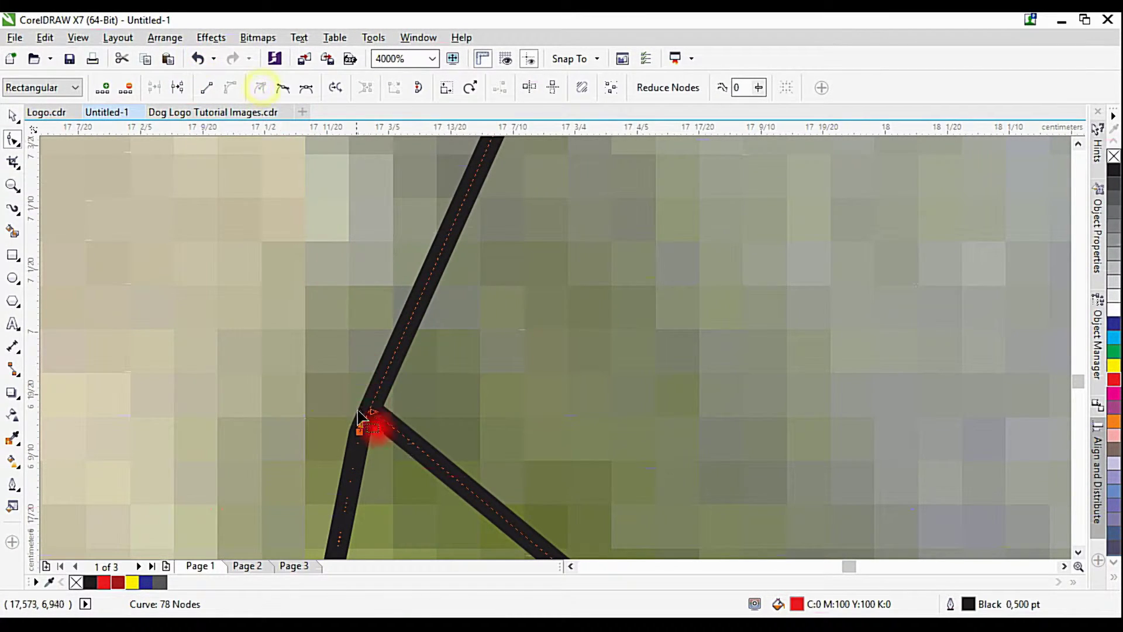
drag(361, 432, 344, 220)
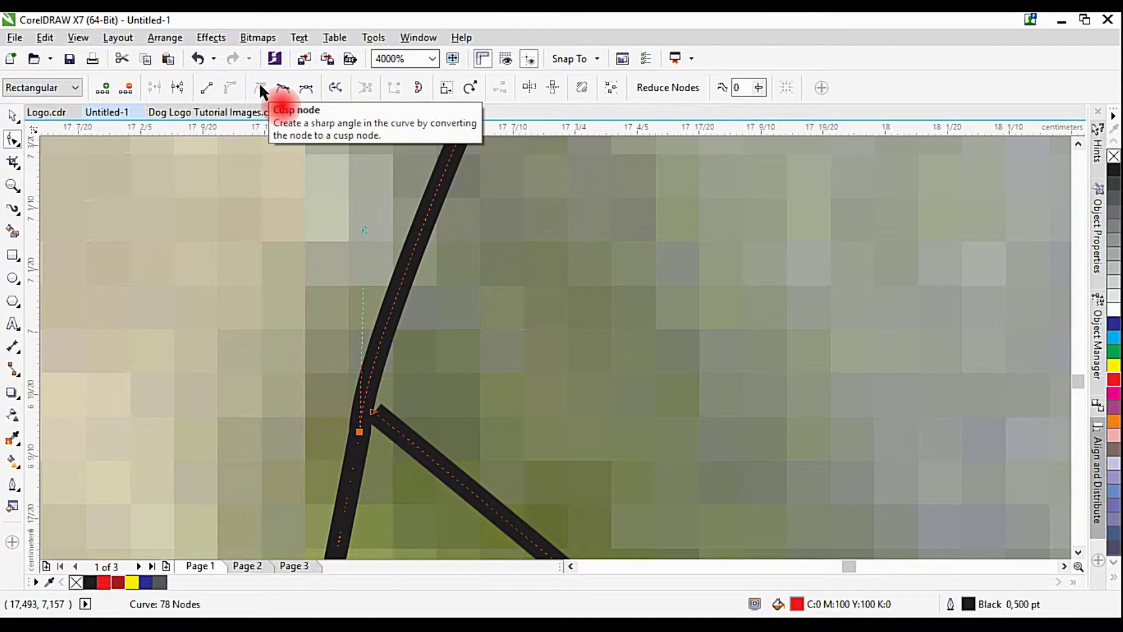
Step: Pull a handle down from the thigh line's free upper end to bow the line separating the two hind legs
scroll(279, 248, down, 5)
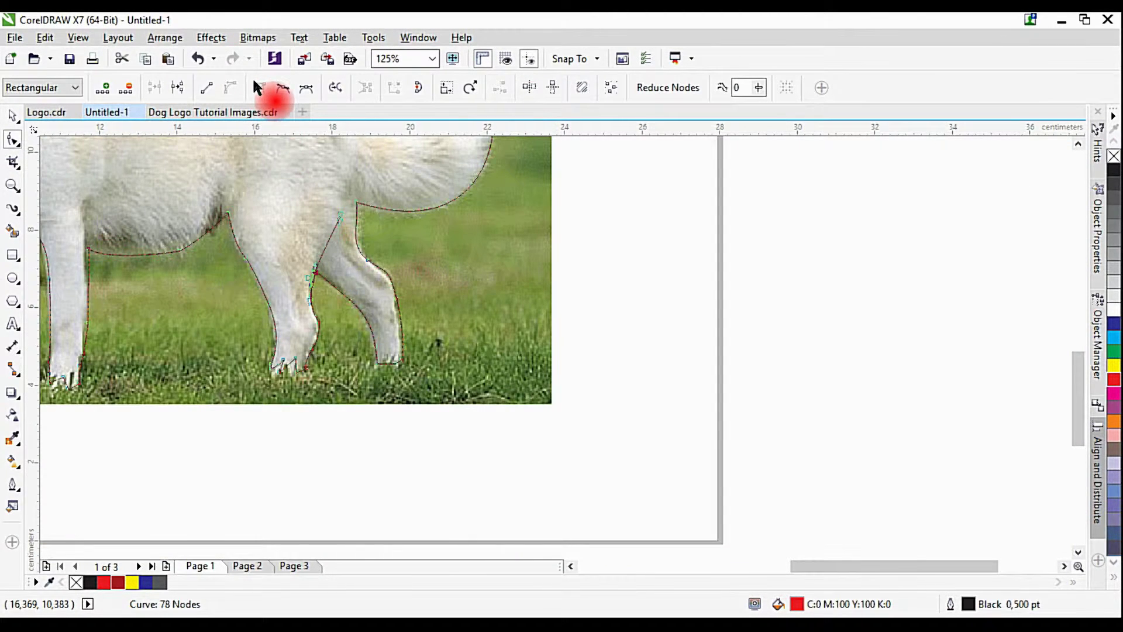
scroll(336, 272, up, 1)
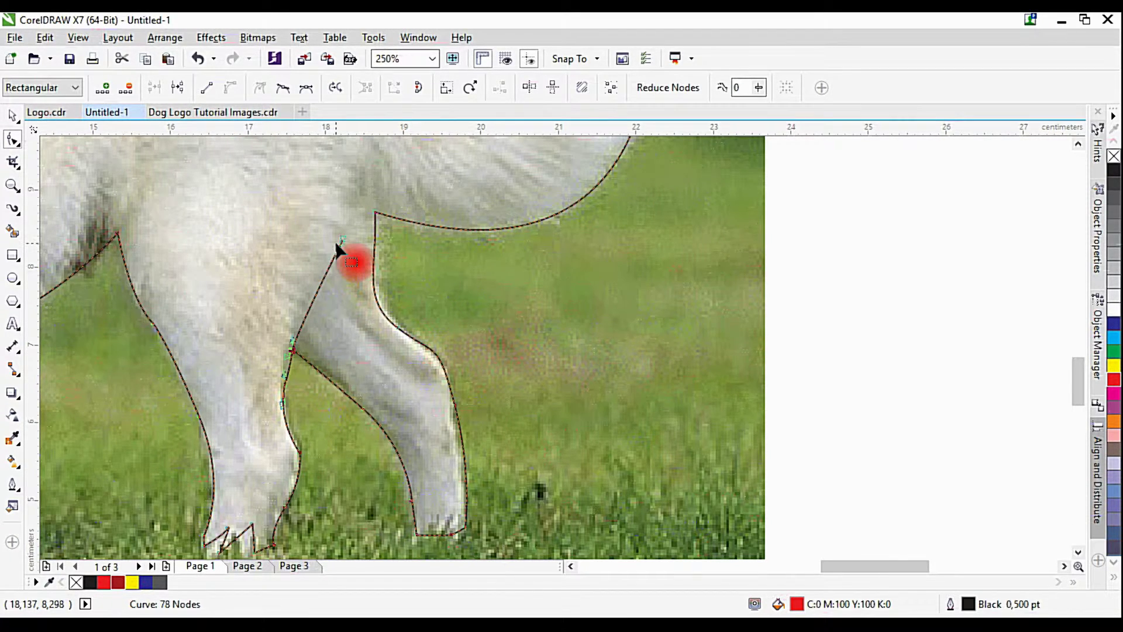
scroll(337, 258, down, 1)
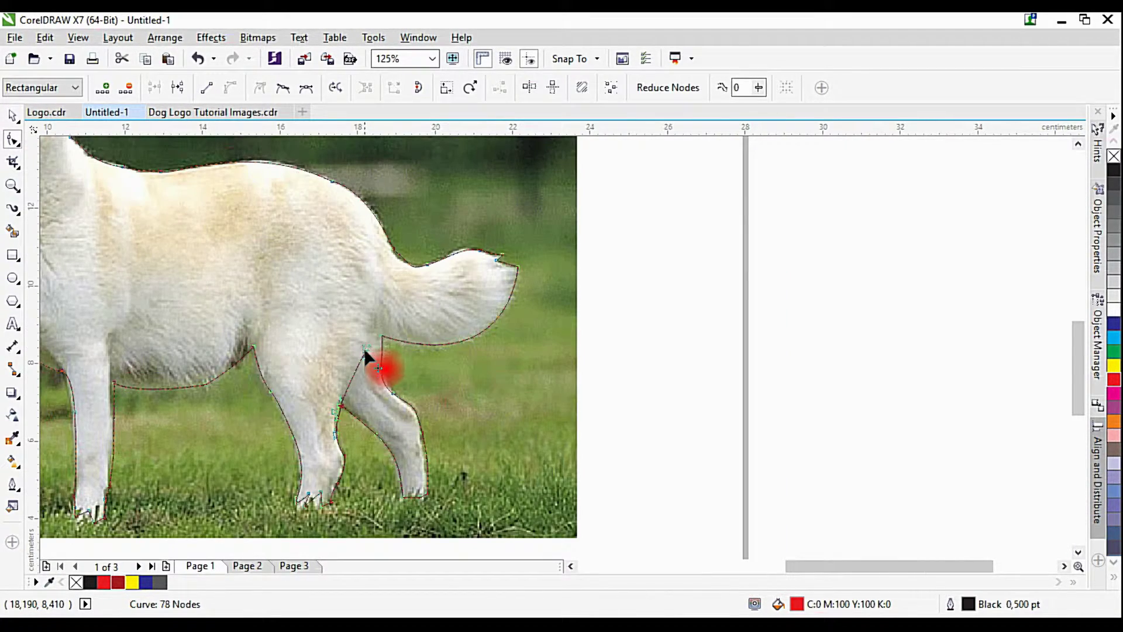
scroll(368, 350, up, 2)
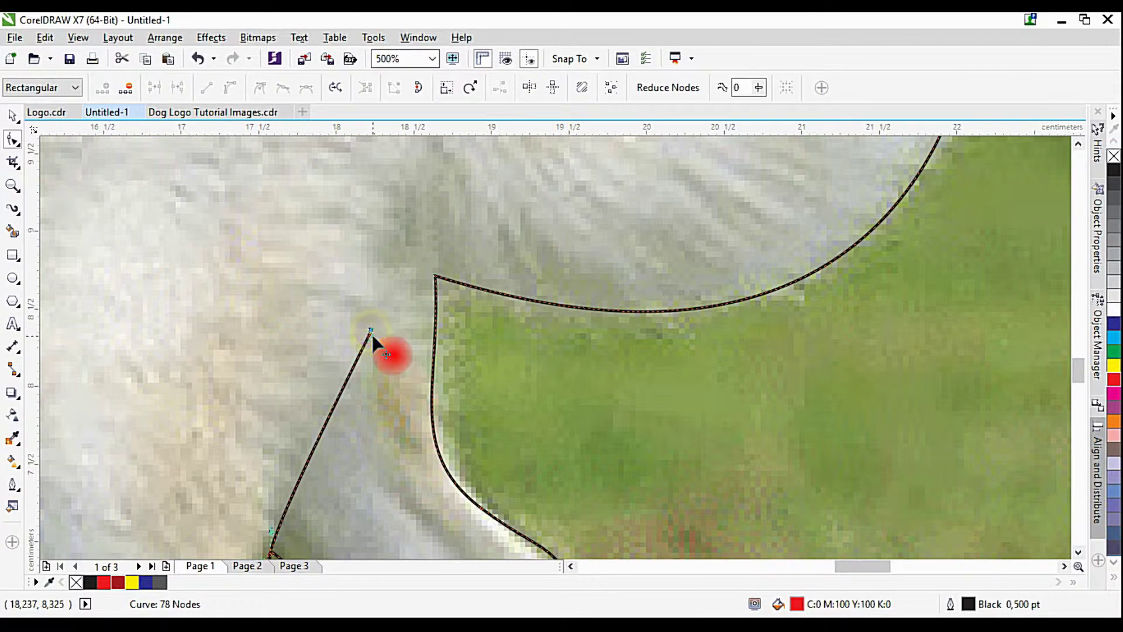
drag(371, 332, 509, 418)
scroll(367, 374, down, 2)
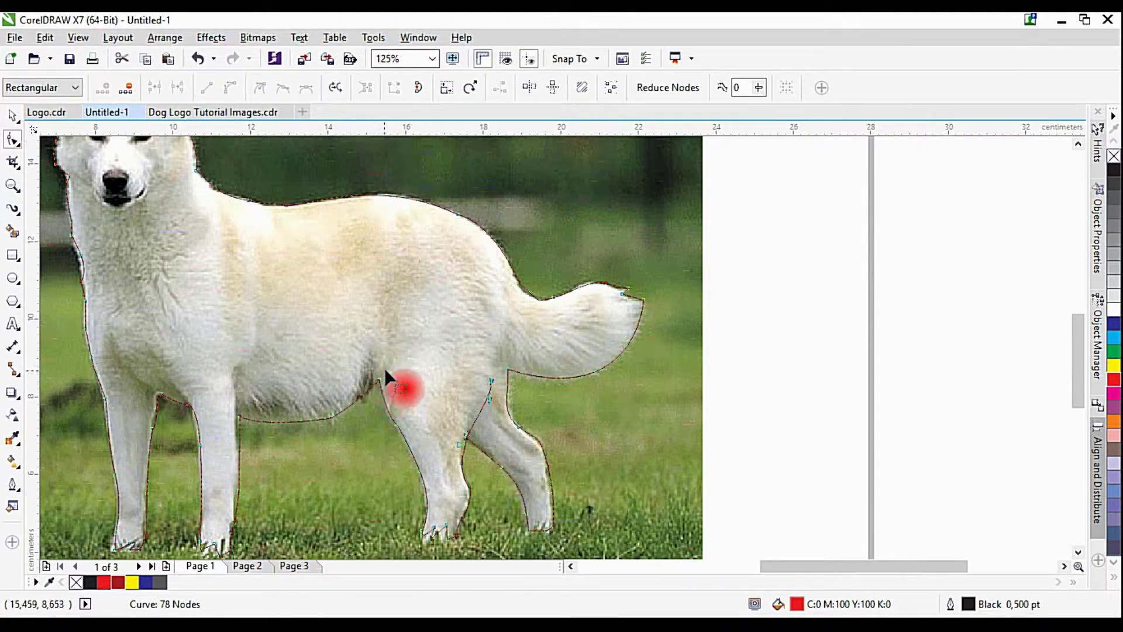
Step: Add a node just below the corner where the belly meets the front hind leg, and break the curve at that corner
scroll(377, 384, up, 5)
click(400, 285)
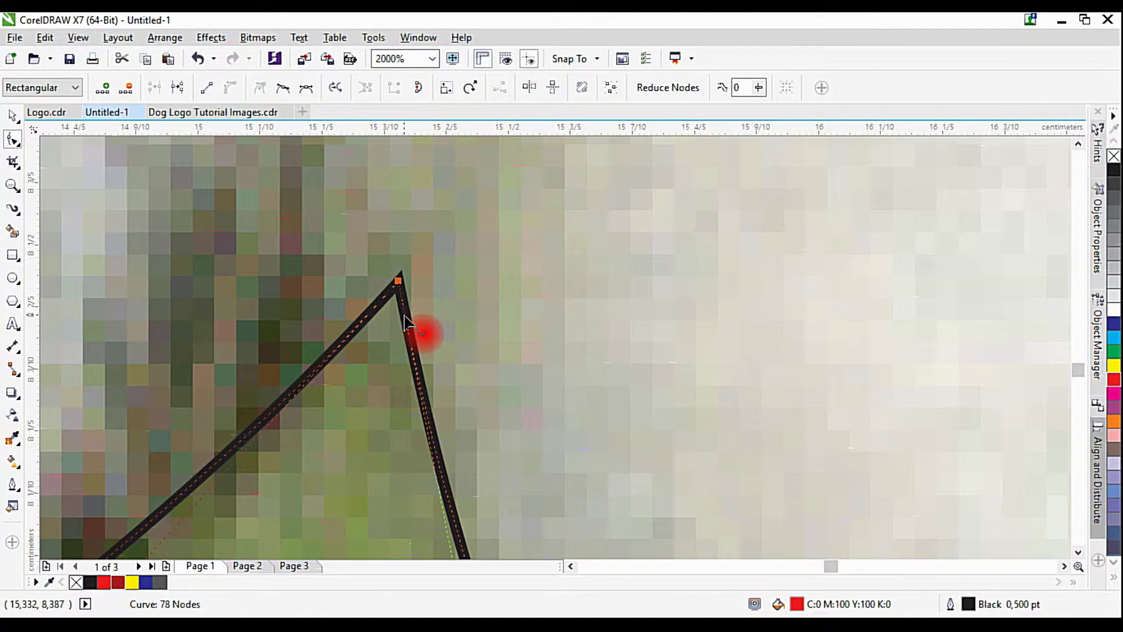
double_click(404, 309)
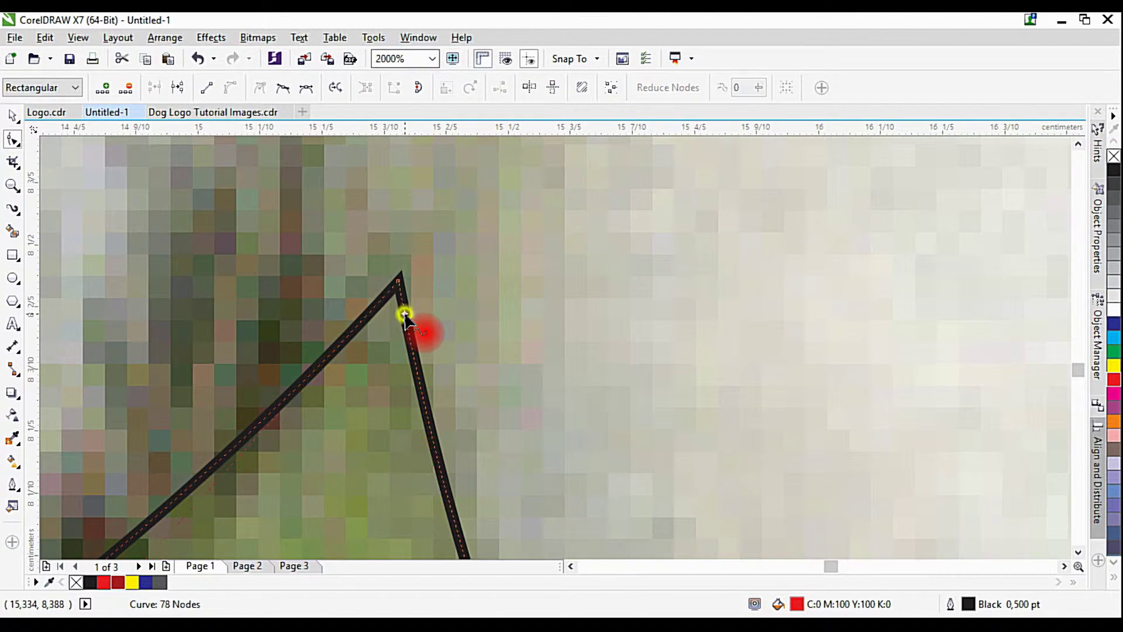
click(398, 280)
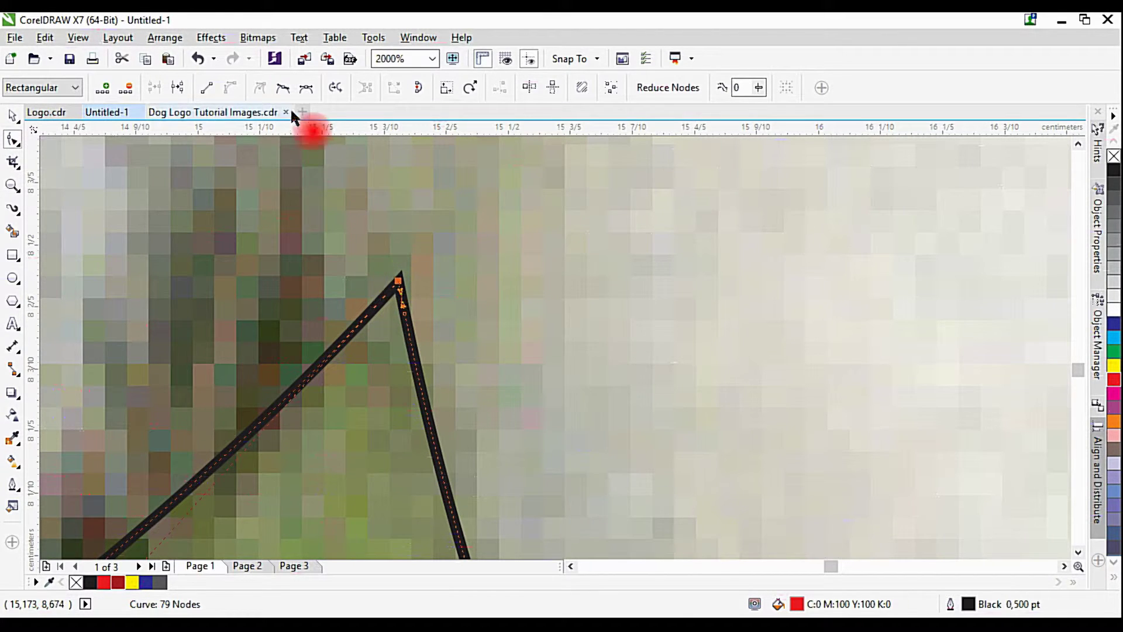
click(176, 88)
Step: Pull the hind leg's free end node from the belly break up into the flank to extend the leg line
scroll(389, 245, up, 4)
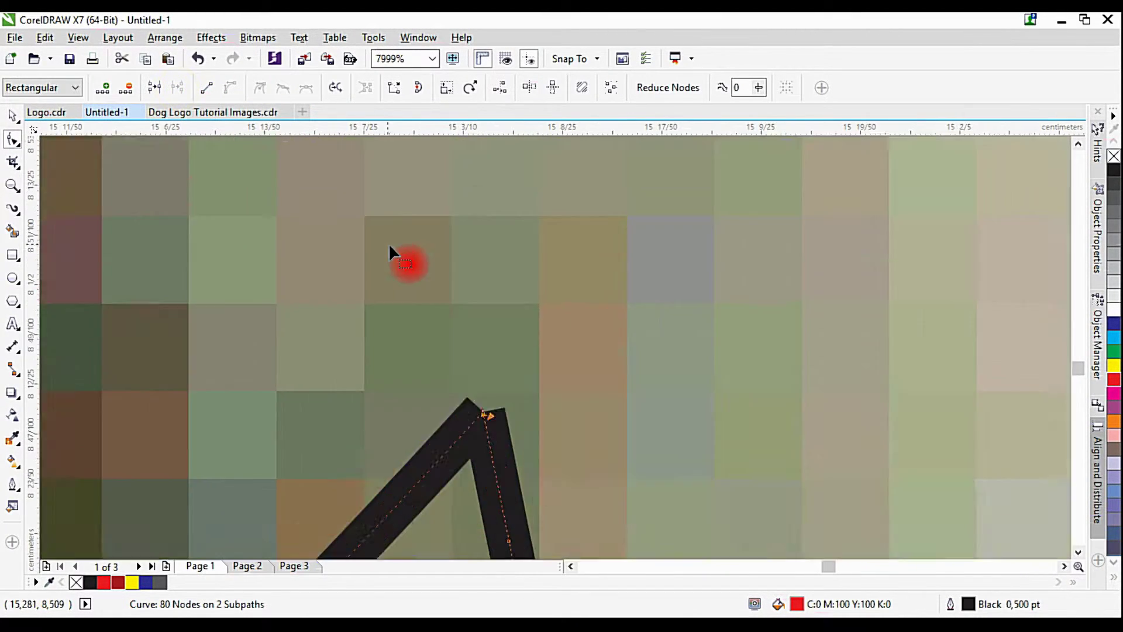
drag(575, 478, 427, 365)
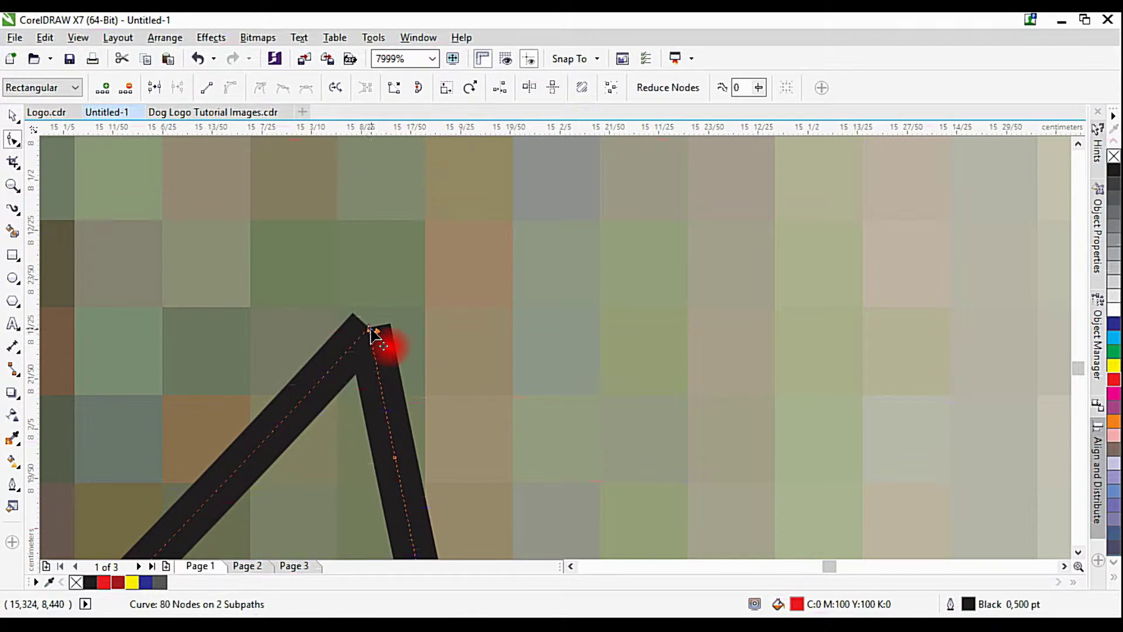
drag(370, 330, 375, 336)
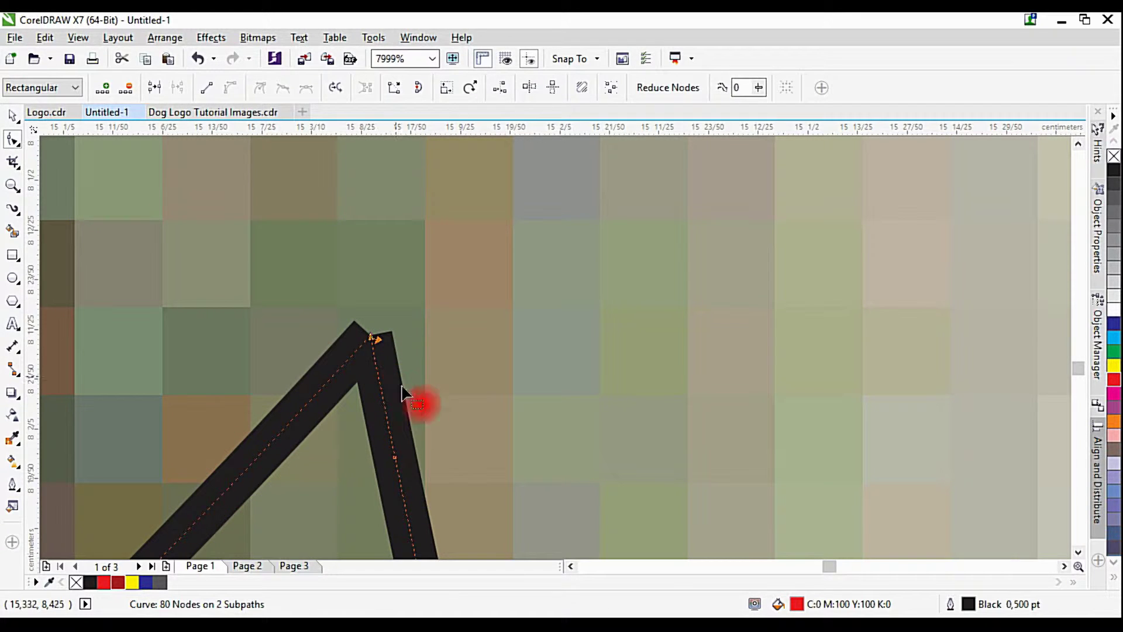
click(395, 457)
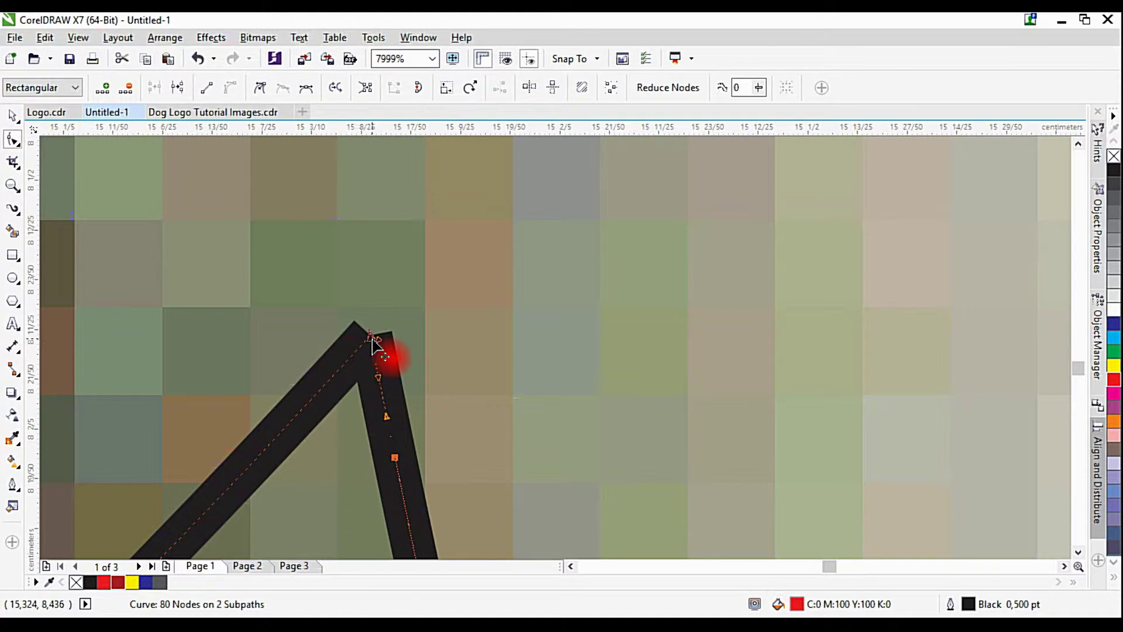
drag(372, 345, 364, 156)
scroll(383, 215, down, 6)
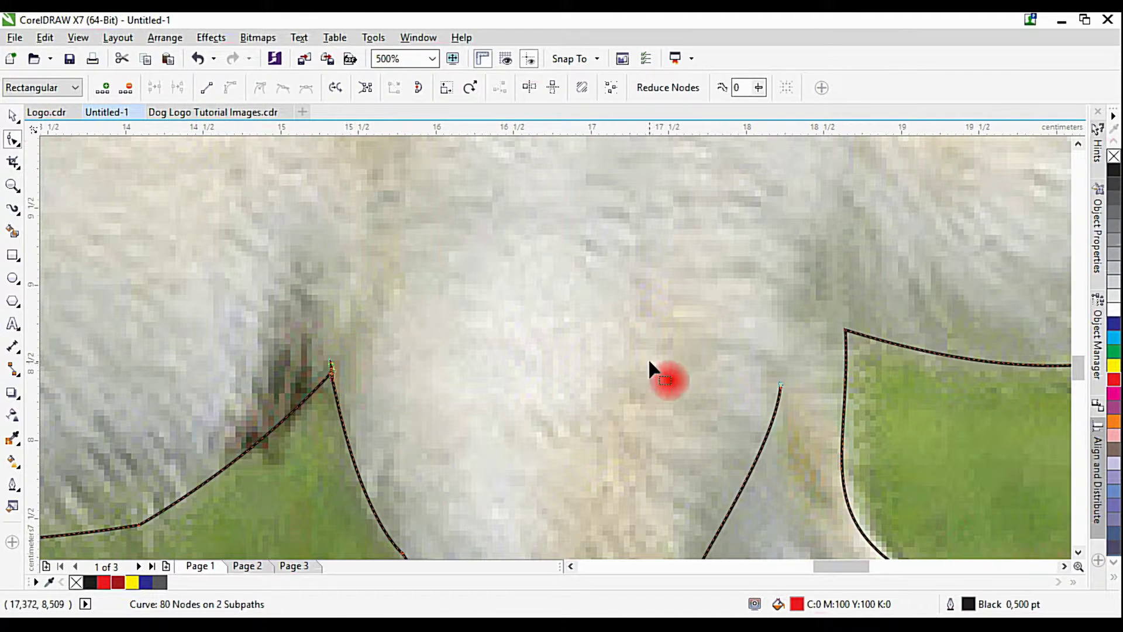
drag(329, 363, 367, 201)
scroll(391, 212, down, 3)
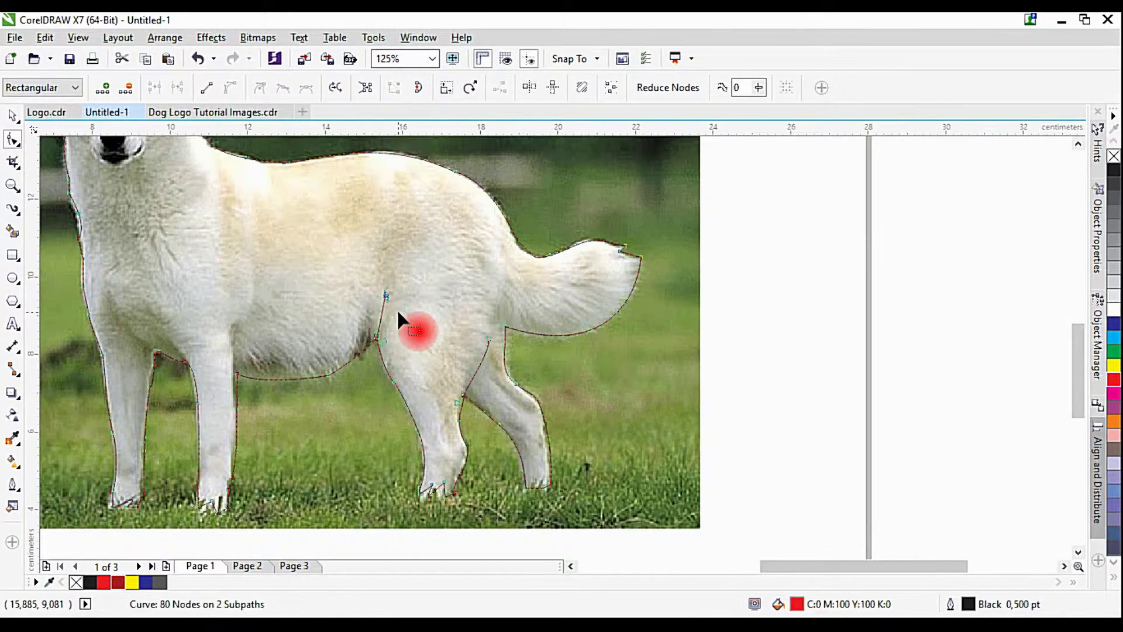
Step: Adjust the handles of the flank line's upper end to curve the line along the front of the thigh
scroll(398, 313, up, 3)
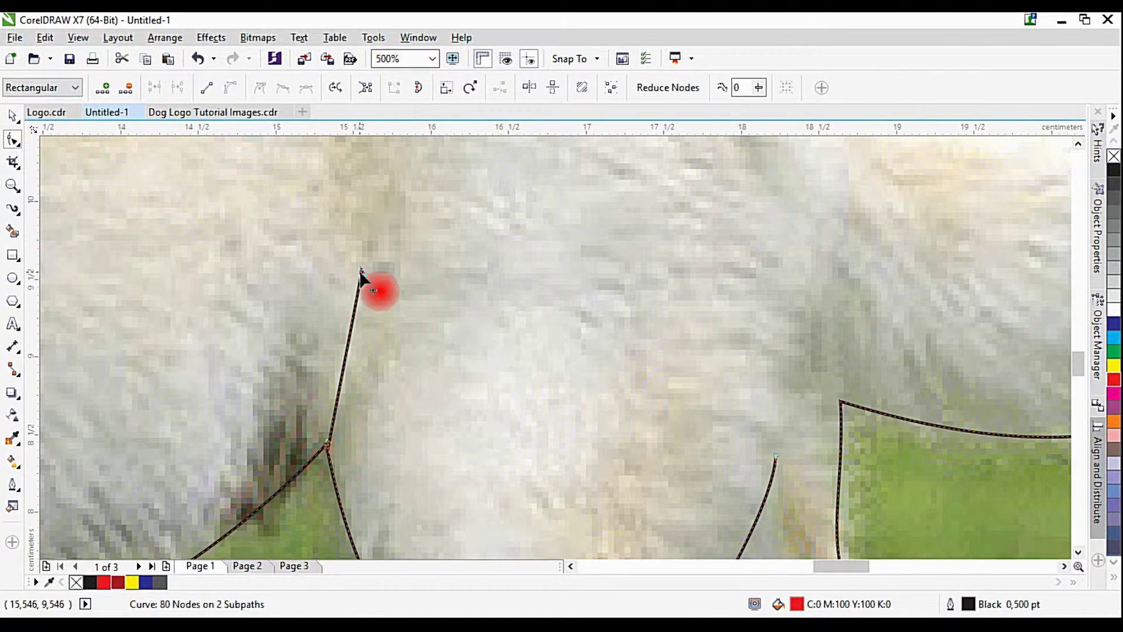
scroll(360, 273, up, 2)
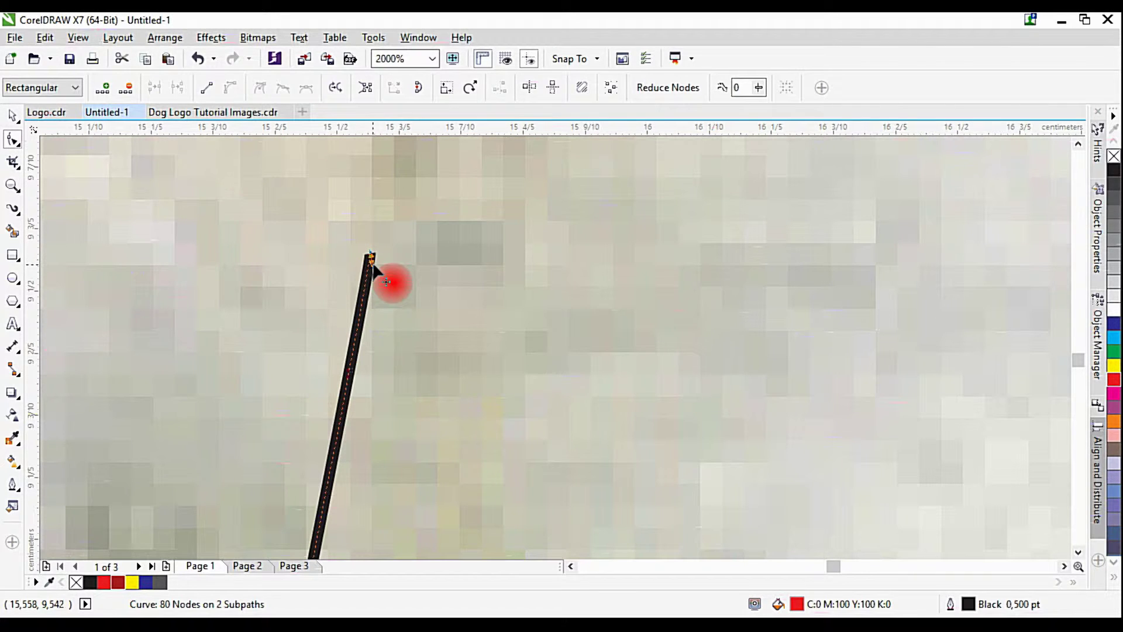
drag(369, 255, 349, 389)
scroll(348, 445, down, 1)
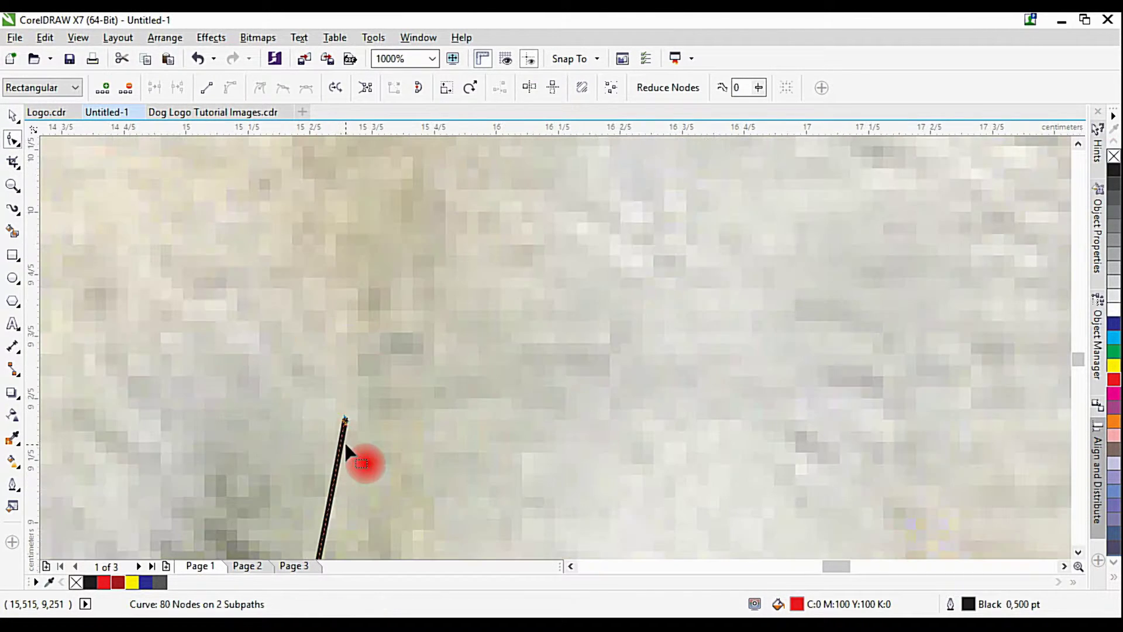
drag(348, 430, 378, 275)
scroll(381, 286, down, 2)
scroll(388, 300, down, 2)
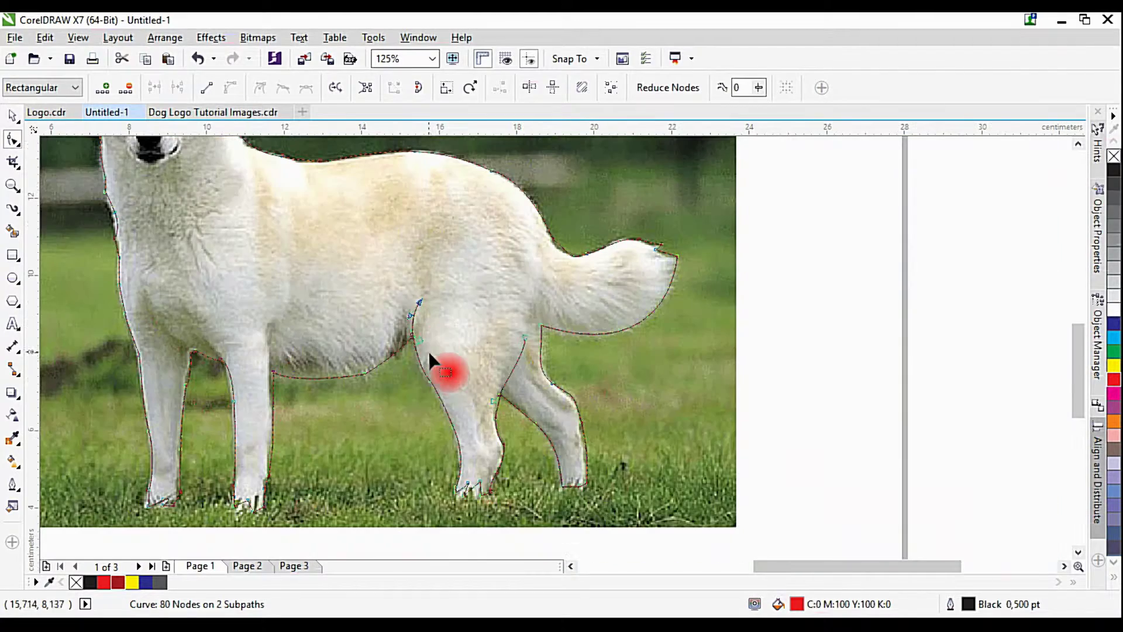
Step: Add a node beside the peak between the two front legs and break the curve at that peak
drag(351, 401, 538, 401)
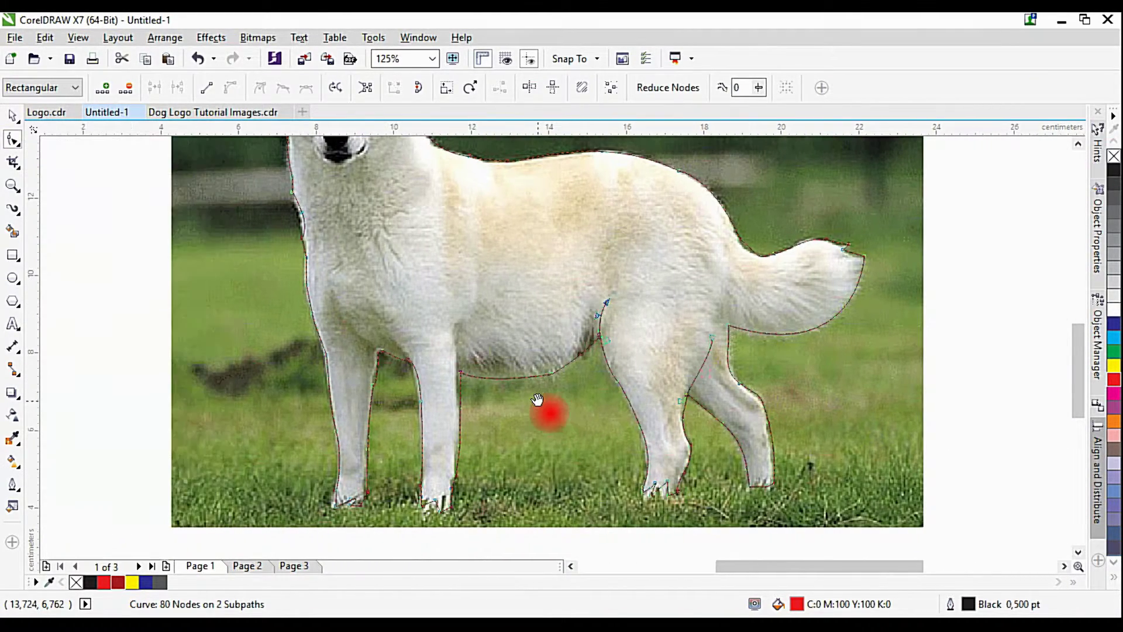
scroll(331, 342, up, 5)
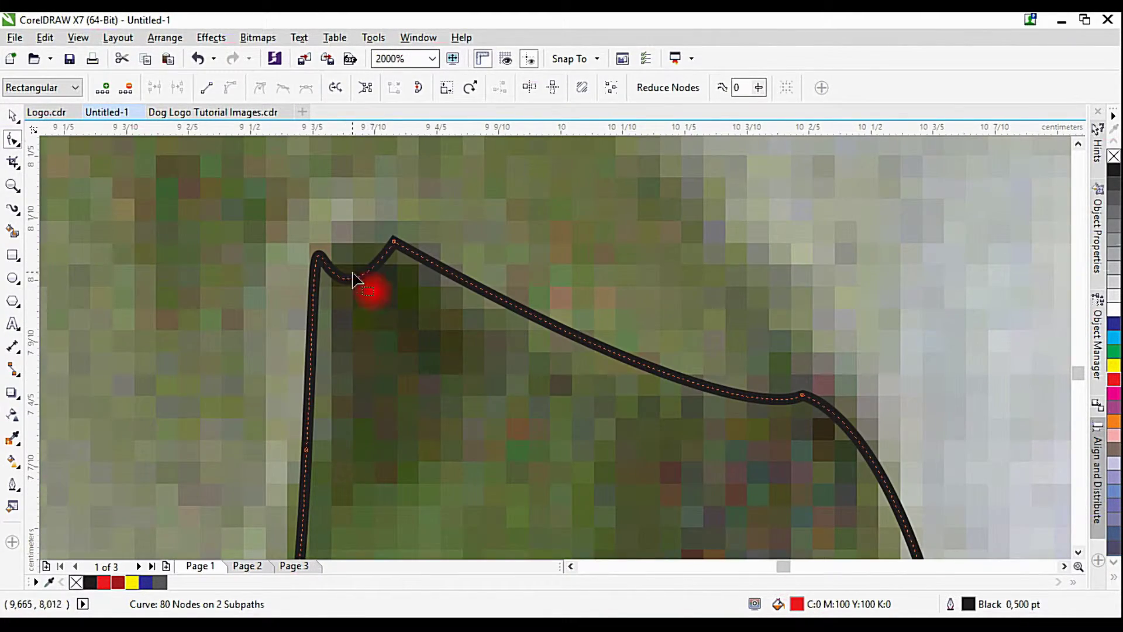
double_click(409, 253)
click(395, 241)
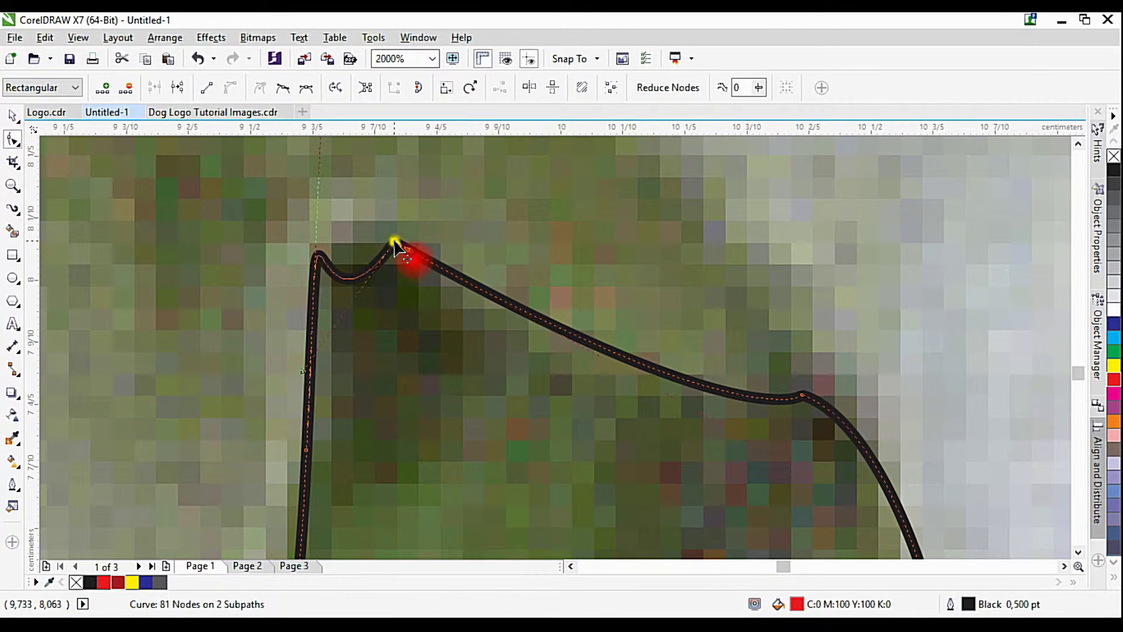
click(177, 89)
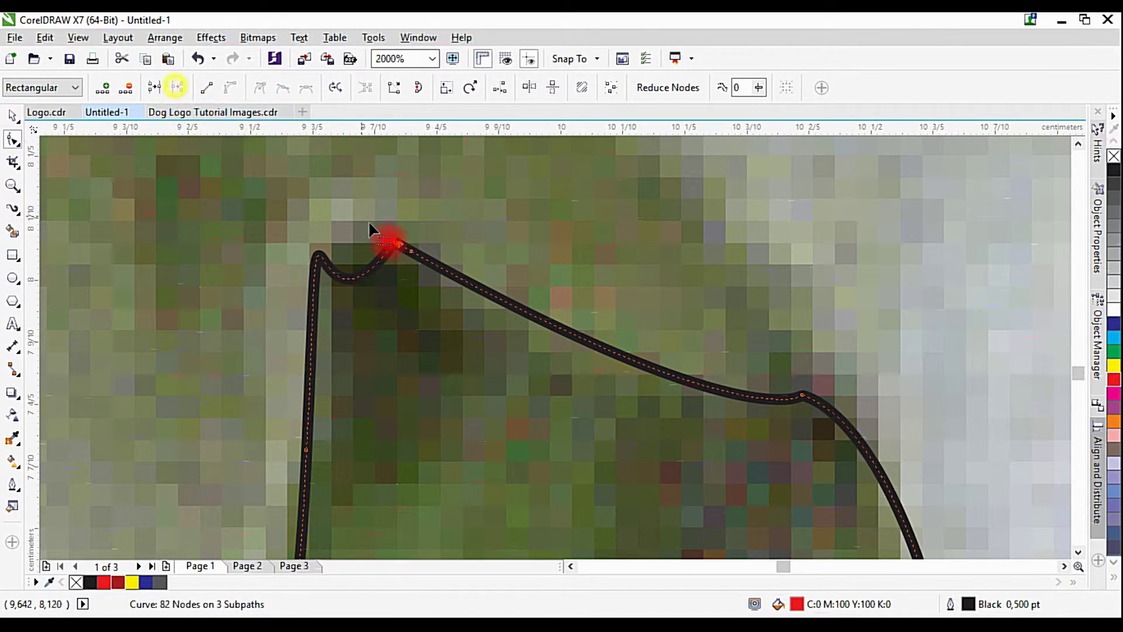
Step: Pull the chest line's free end away from the break, up over the top of the far-left front leg
scroll(374, 226, up, 2)
click(472, 325)
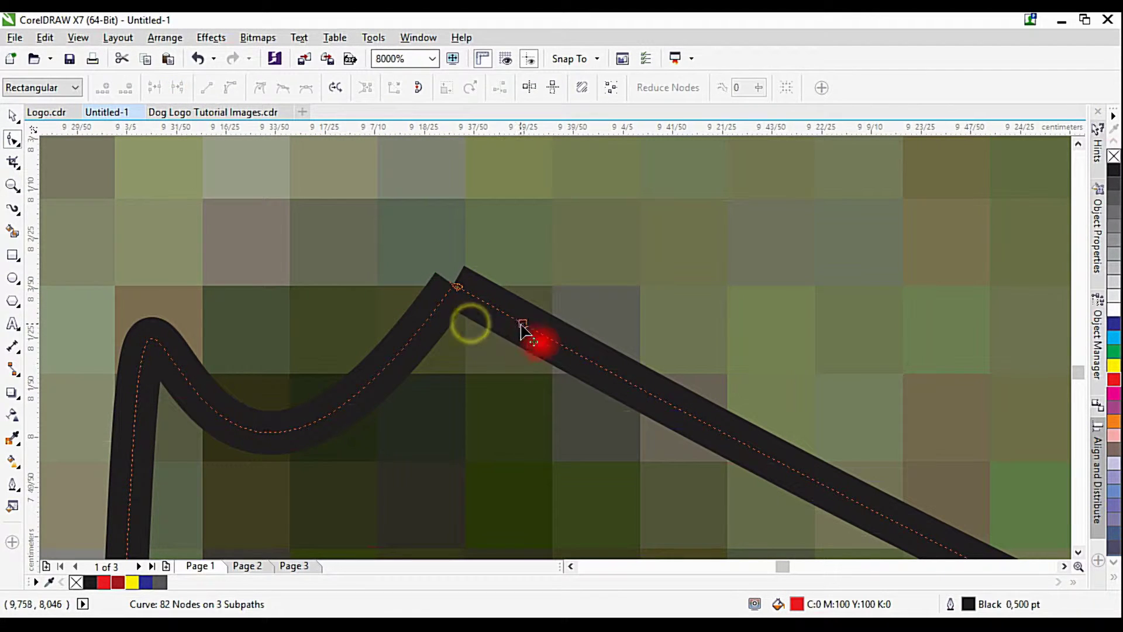
drag(453, 293, 216, 175)
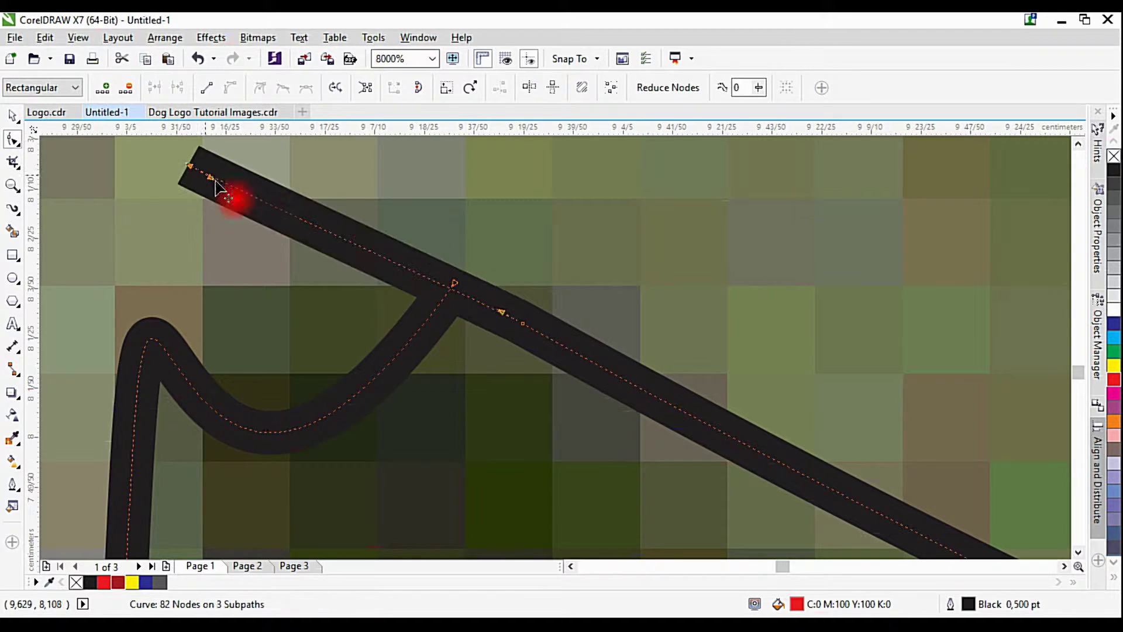
Step: Add a node at the top of the front leg's inner edge and delete the leftover end node to remove the small notch
scroll(453, 342, down, 4)
scroll(449, 342, up, 2)
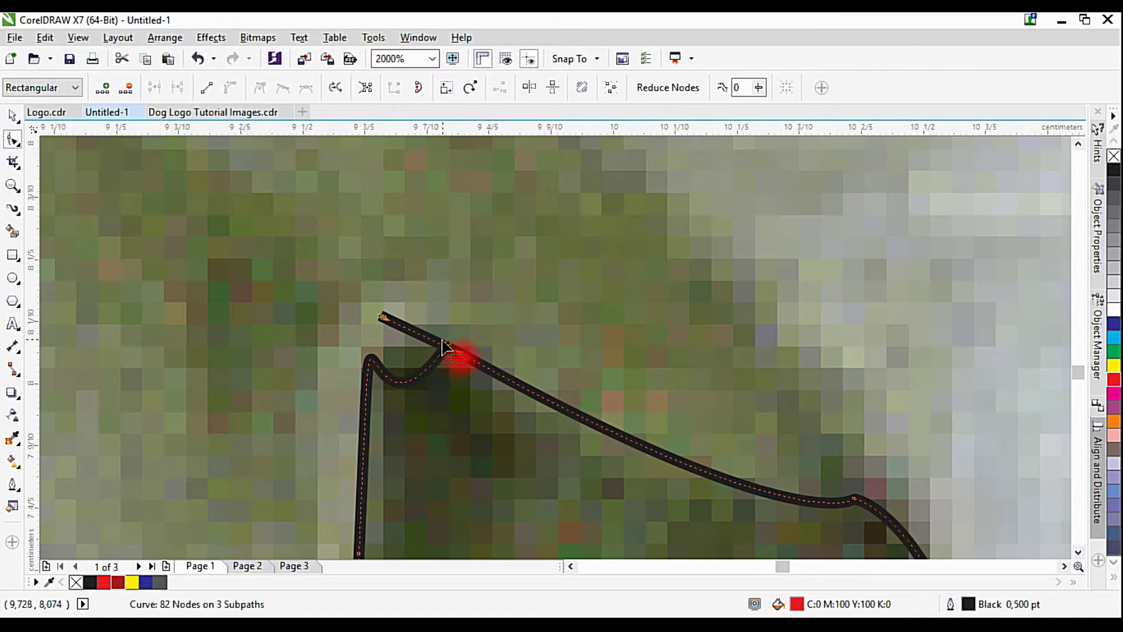
drag(453, 350, 375, 369)
click(370, 362)
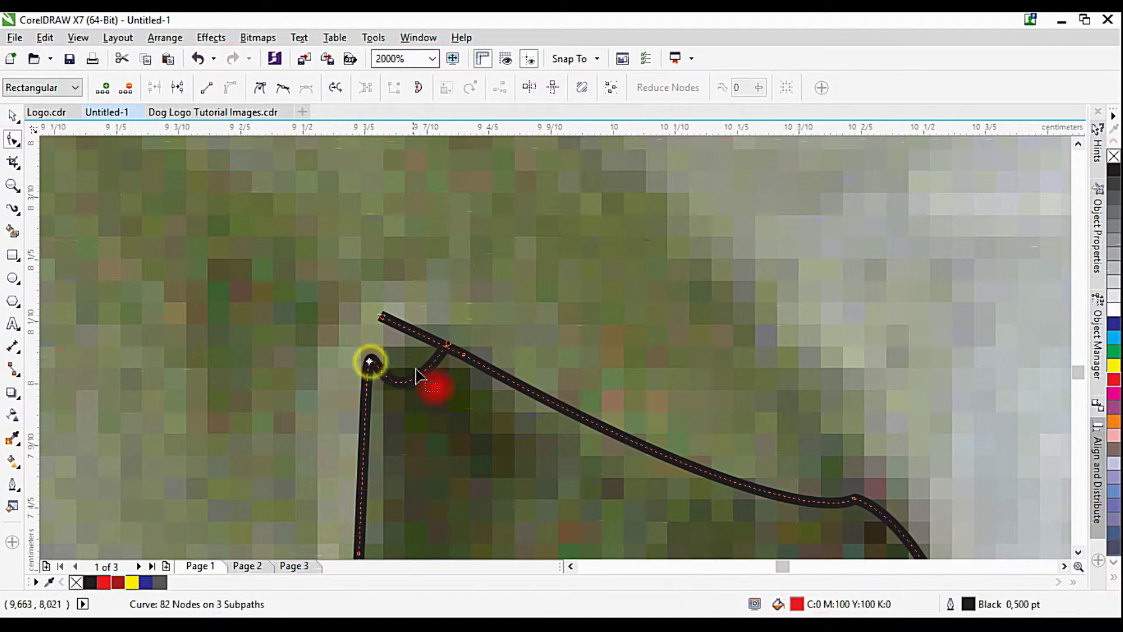
double_click(370, 362)
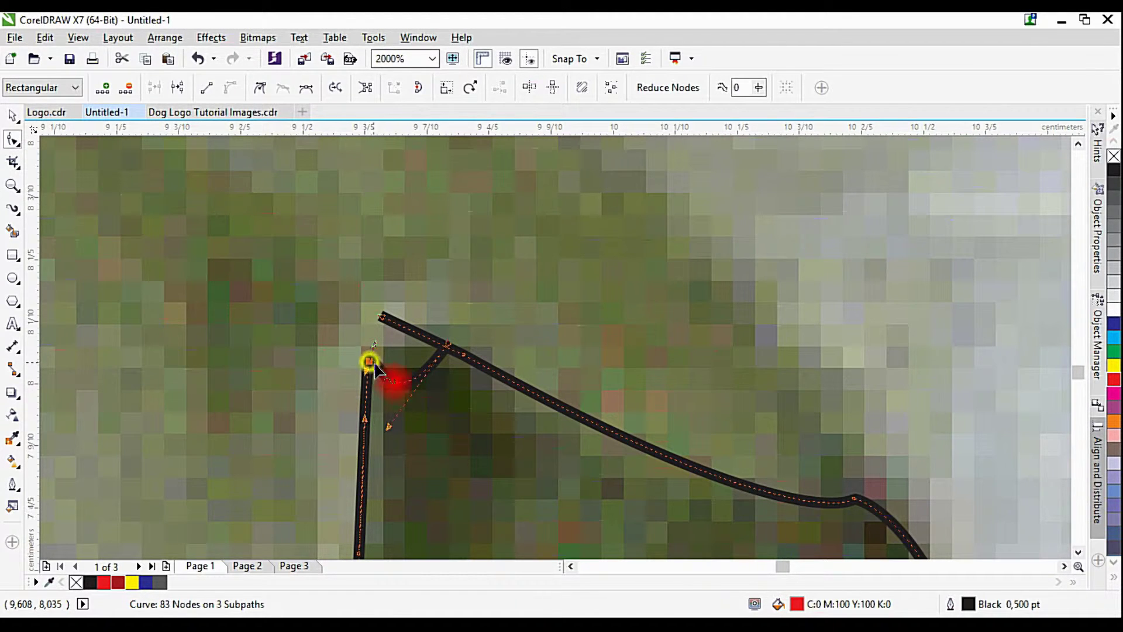
double_click(447, 345)
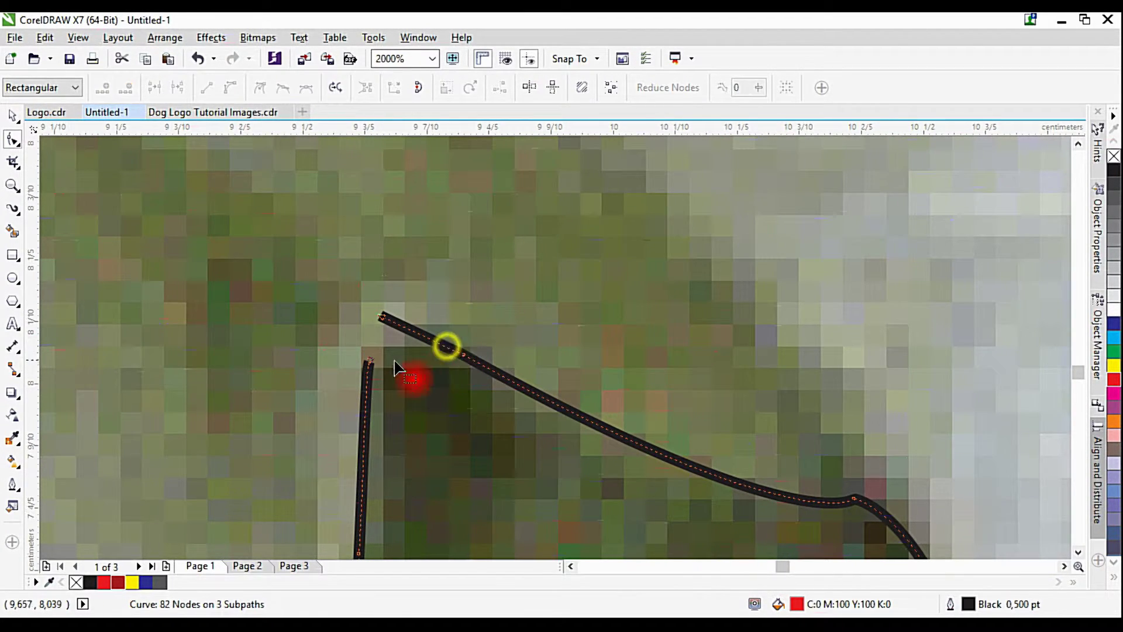
Step: Close the gap between the front leg and chest line, and extend the chest line in a curve up into the chest
drag(371, 360, 260, 247)
scroll(260, 248, down, 4)
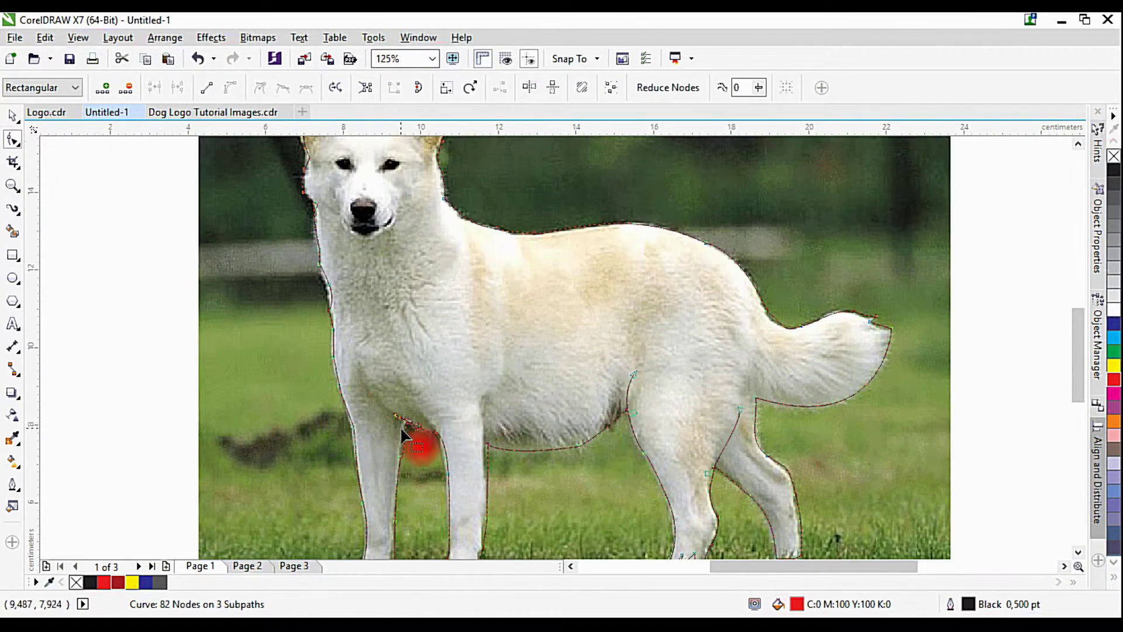
scroll(400, 427, up, 3)
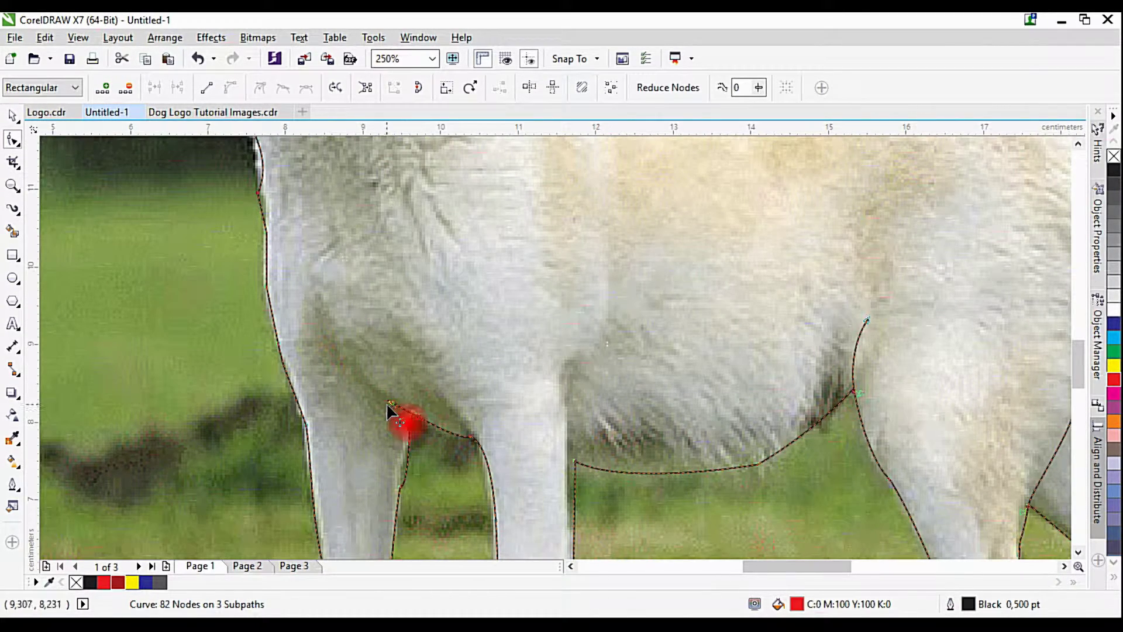
drag(392, 405, 355, 392)
scroll(368, 410, down, 4)
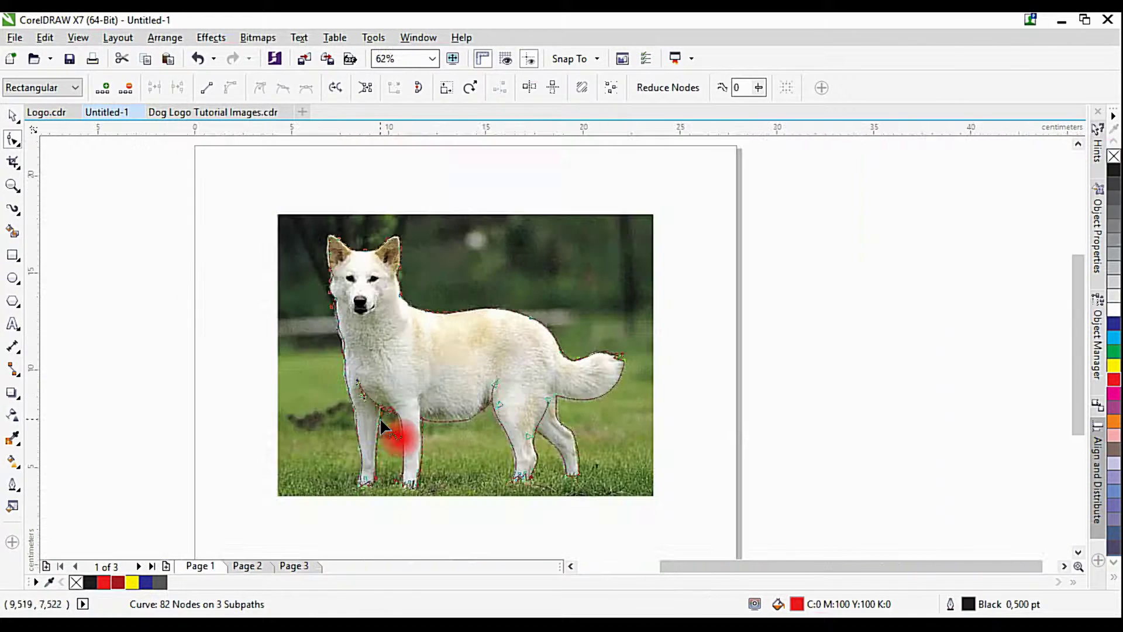
Step: Move the traced dog outline off the photo to the empty area beside it and deselect it
click(13, 116)
click(744, 372)
drag(676, 372, 648, 336)
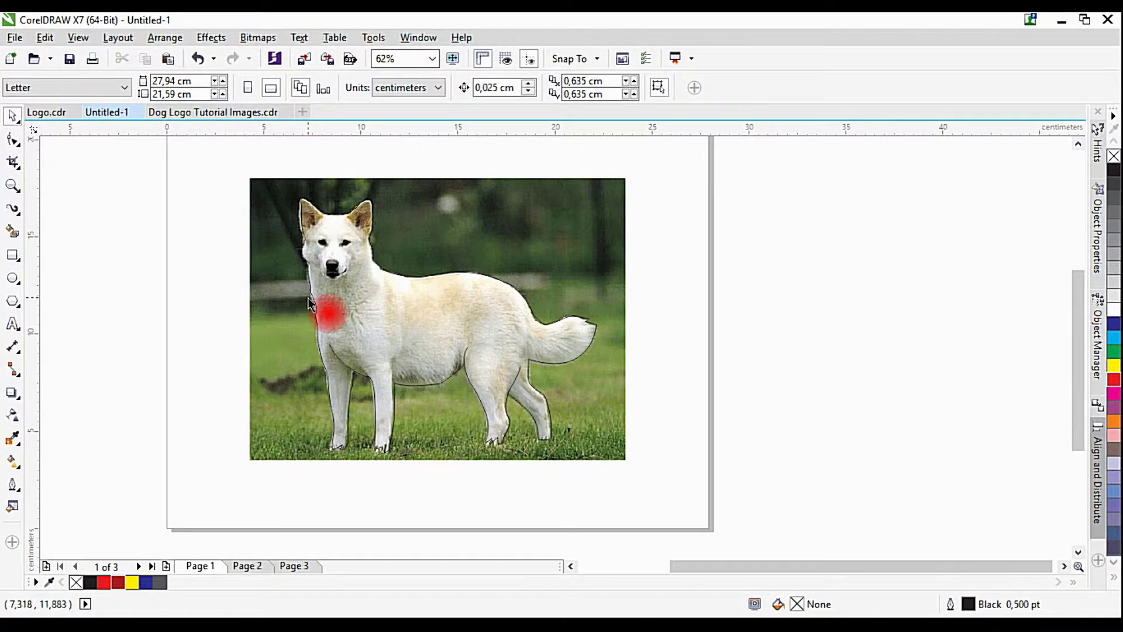
click(423, 385)
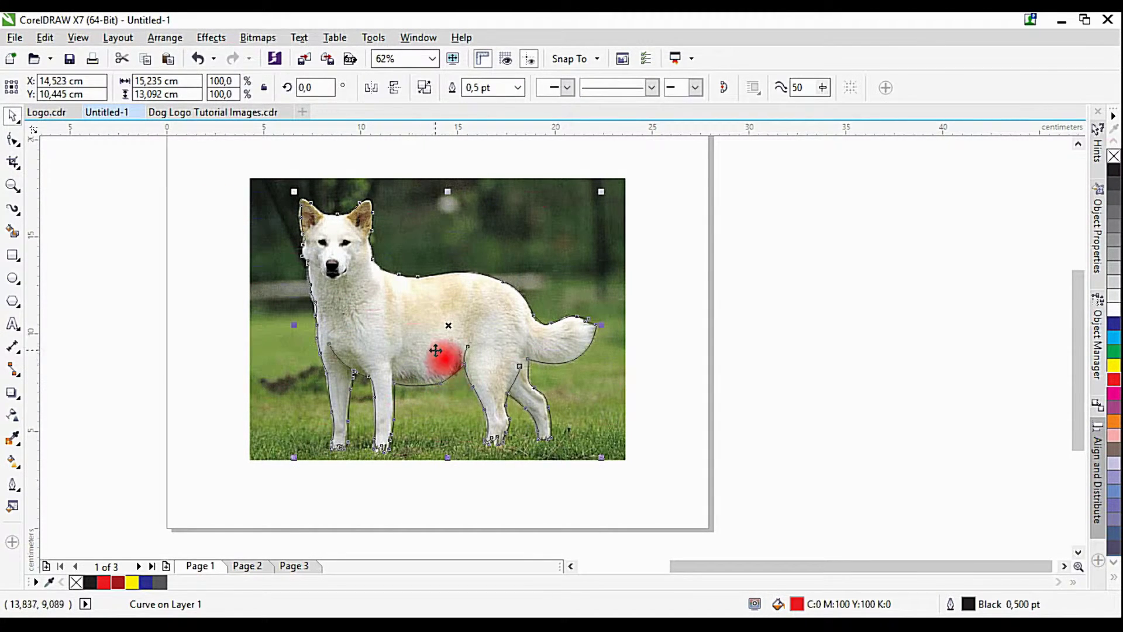
drag(448, 331, 823, 325)
click(859, 462)
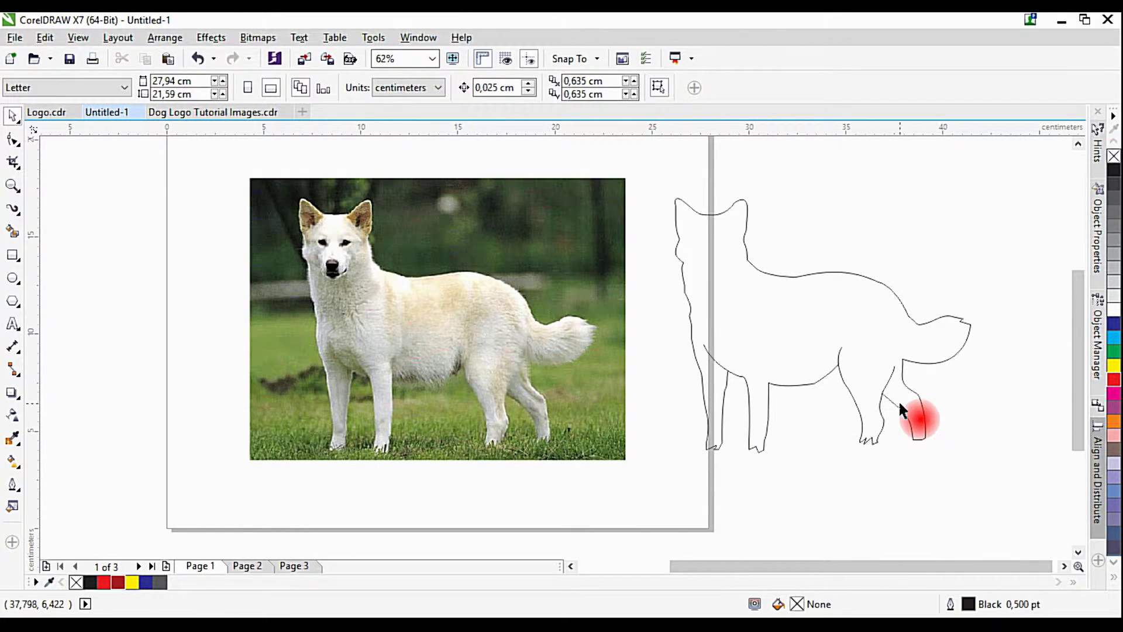
click(924, 438)
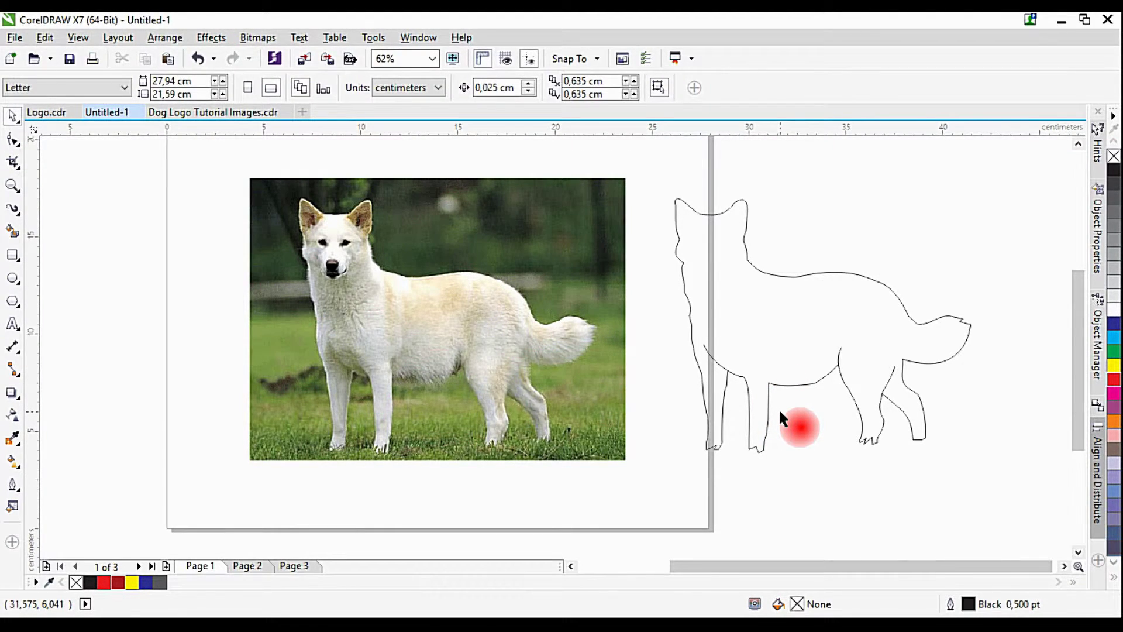
Step: Undo the move of the traced dog outline and switch to Page 2 to work on the outline without the photo
key(ctrl+z)
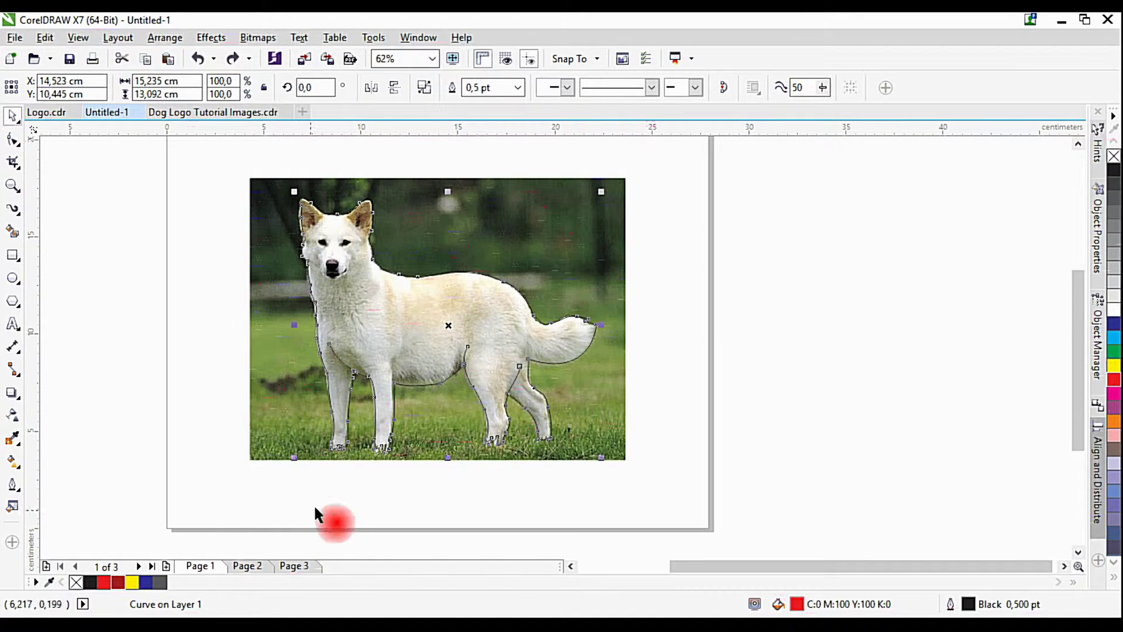
click(257, 569)
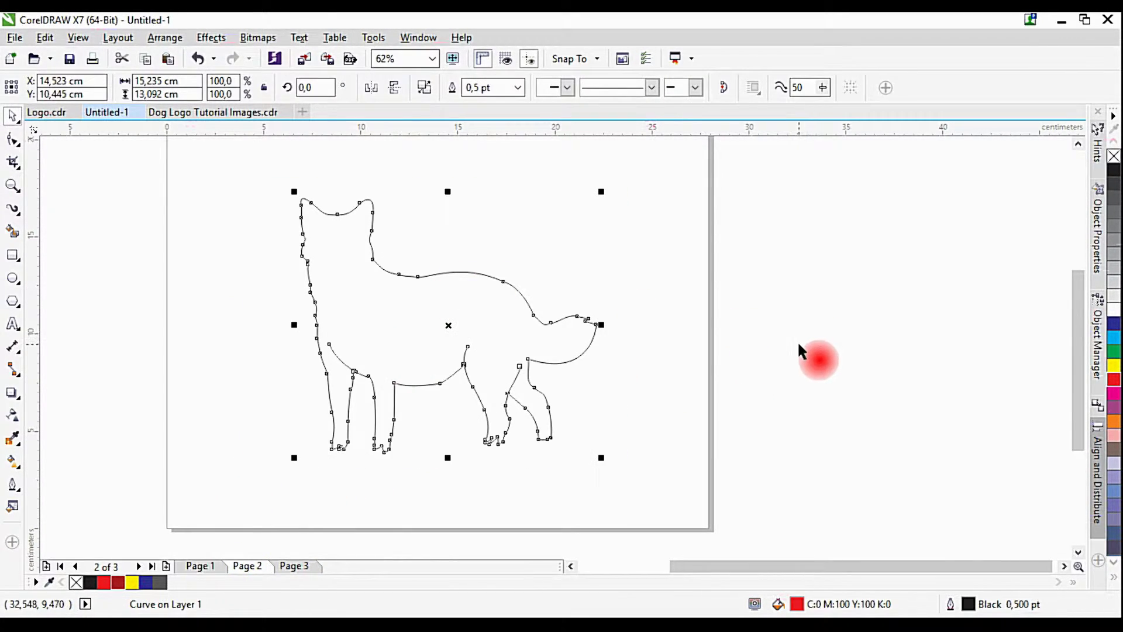
drag(794, 337, 877, 331)
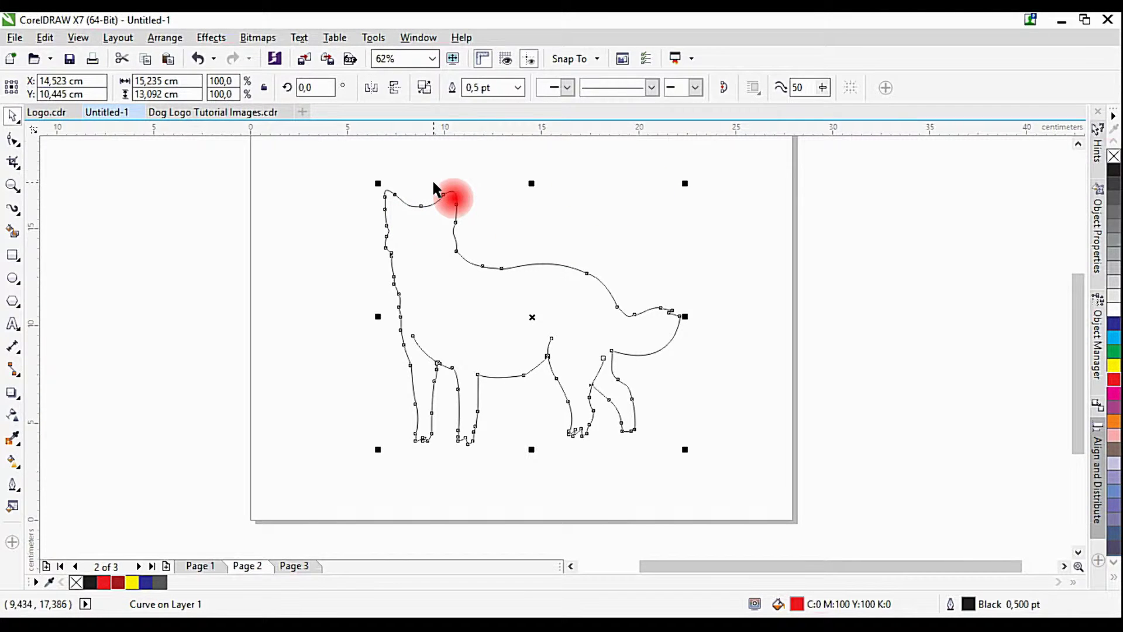
Step: Select the nodes along the front of the chest with the Shape tool and smooth that edge by reducing its nodes
click(13, 140)
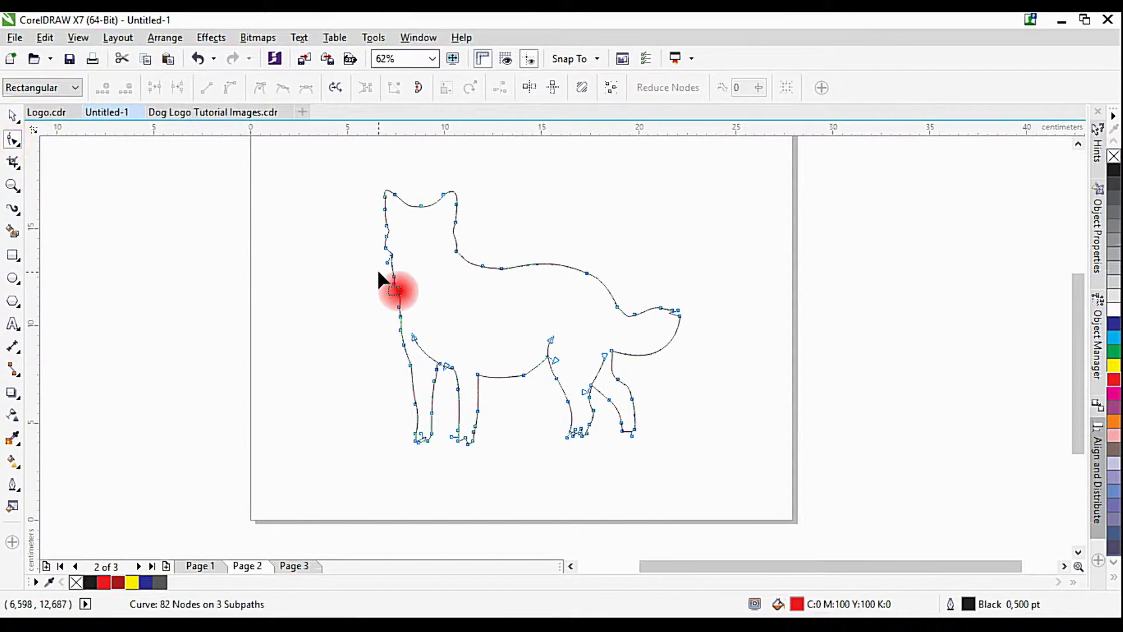
scroll(386, 278, up, 2)
drag(377, 297, 440, 348)
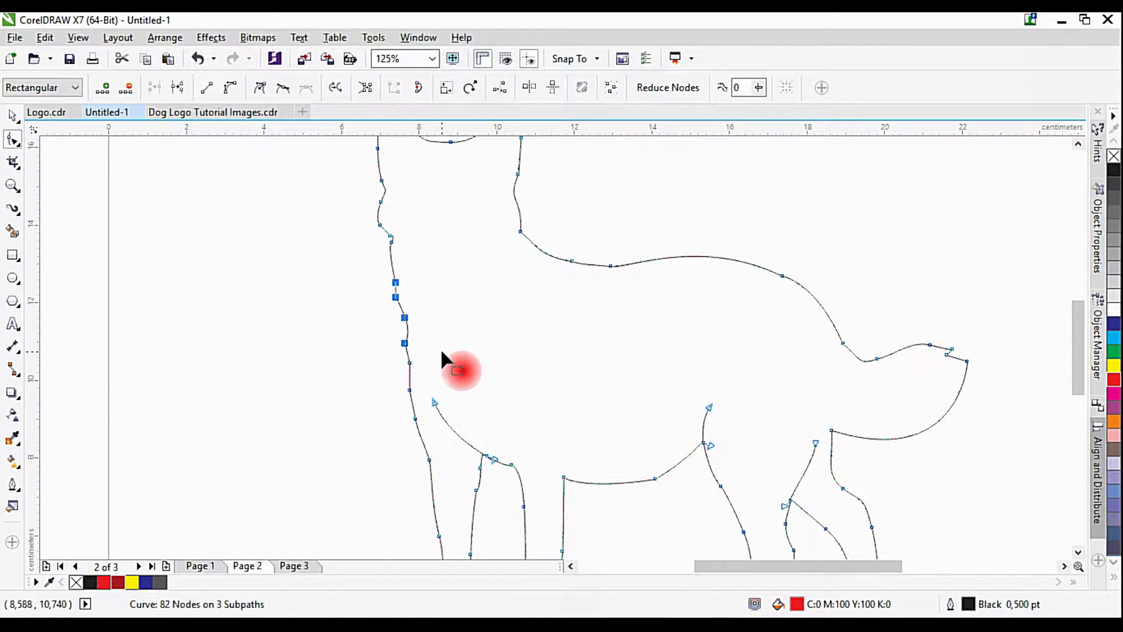
click(370, 292)
drag(371, 271, 446, 363)
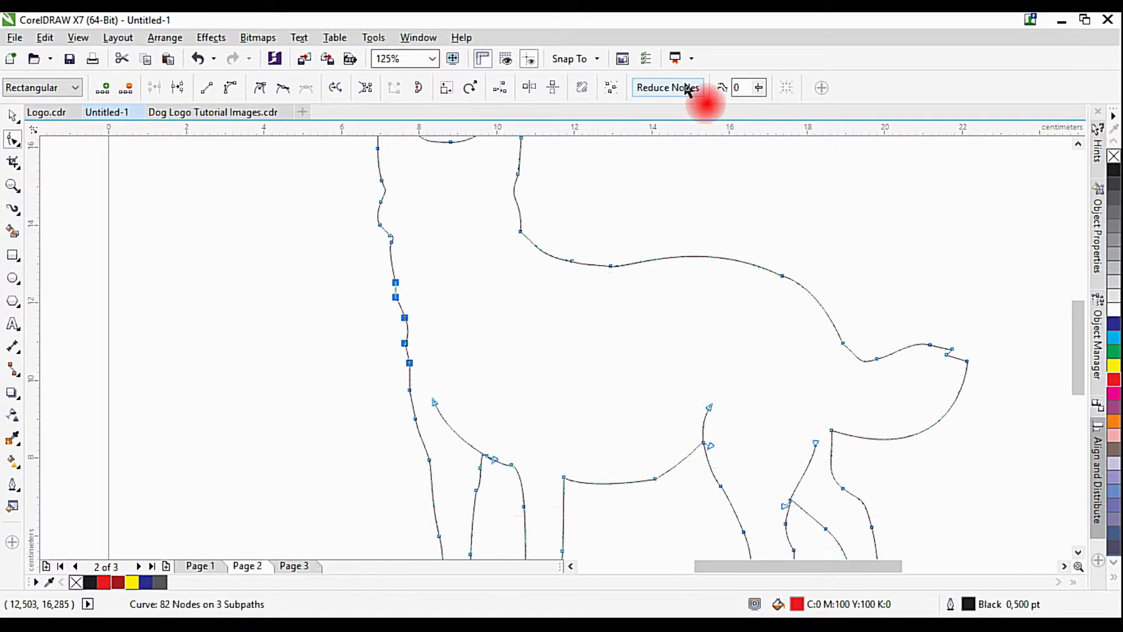
click(759, 87)
drag(763, 82, 774, 81)
click(351, 229)
Step: Select the nodes on the rear edge of the second front leg and reduce them with a curve smoothness of 10
scroll(349, 396, down, 1)
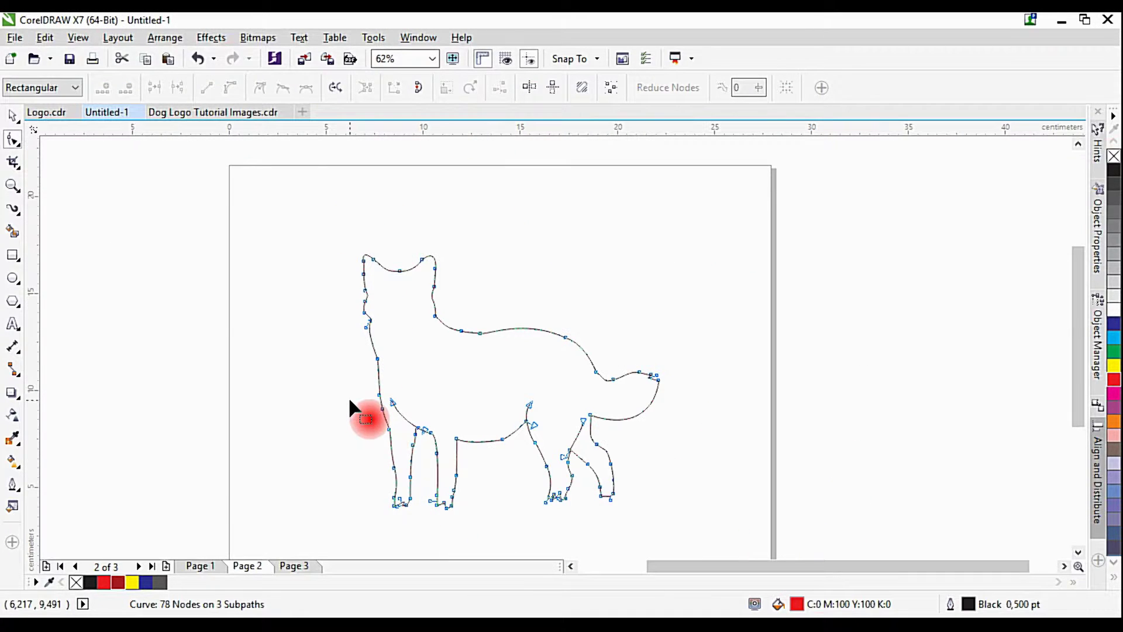
drag(468, 518, 457, 432)
scroll(458, 427, up, 2)
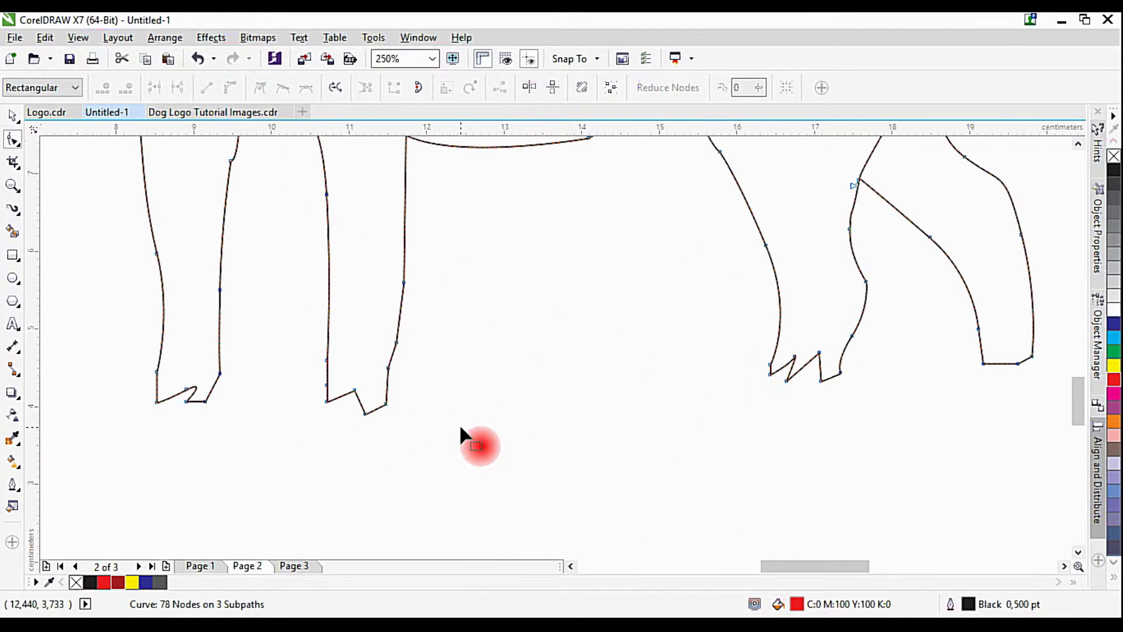
drag(439, 240, 381, 387)
click(758, 87)
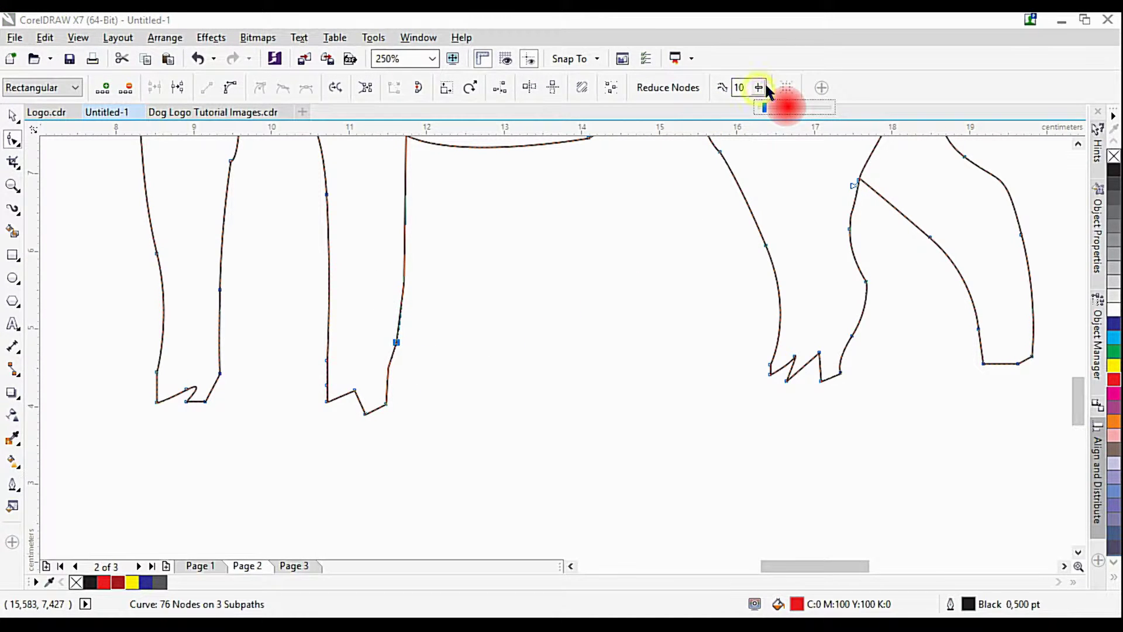
scroll(438, 305, down, 2)
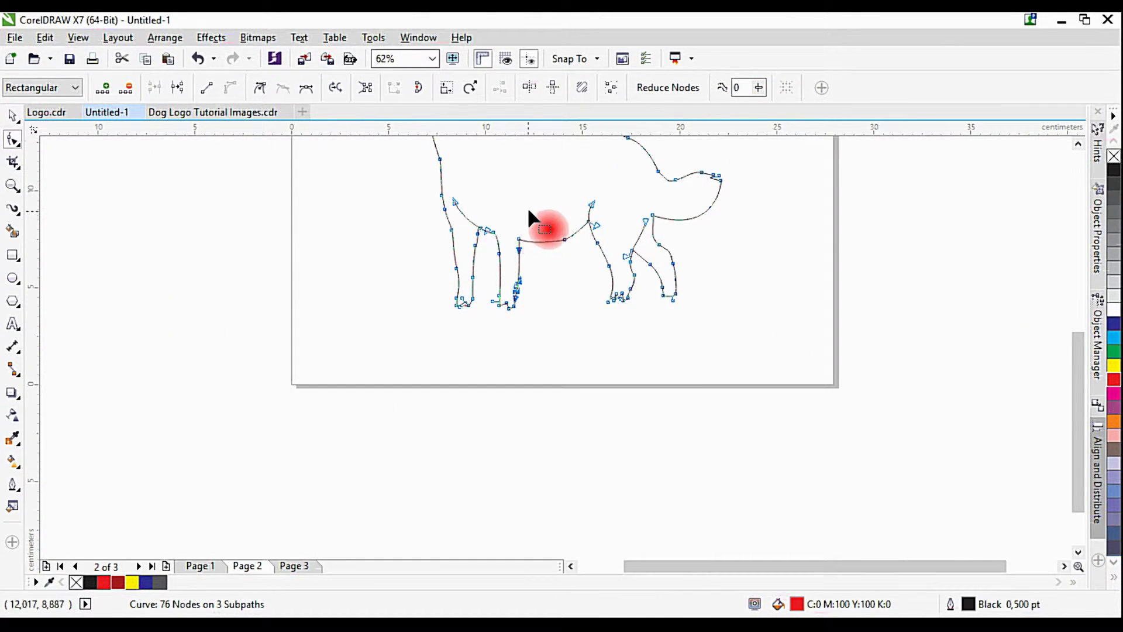
Step: Pull out handles on both sides of the belly line's middle node and make the node symmetrical to soften the corner
scroll(534, 218, up, 1)
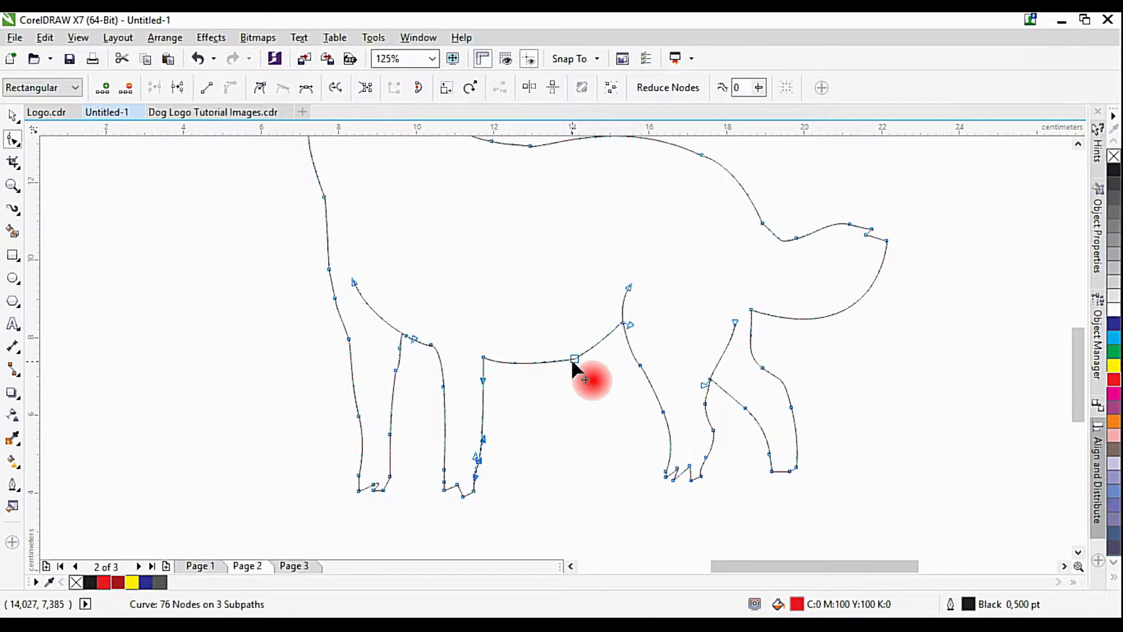
scroll(572, 358, up, 2)
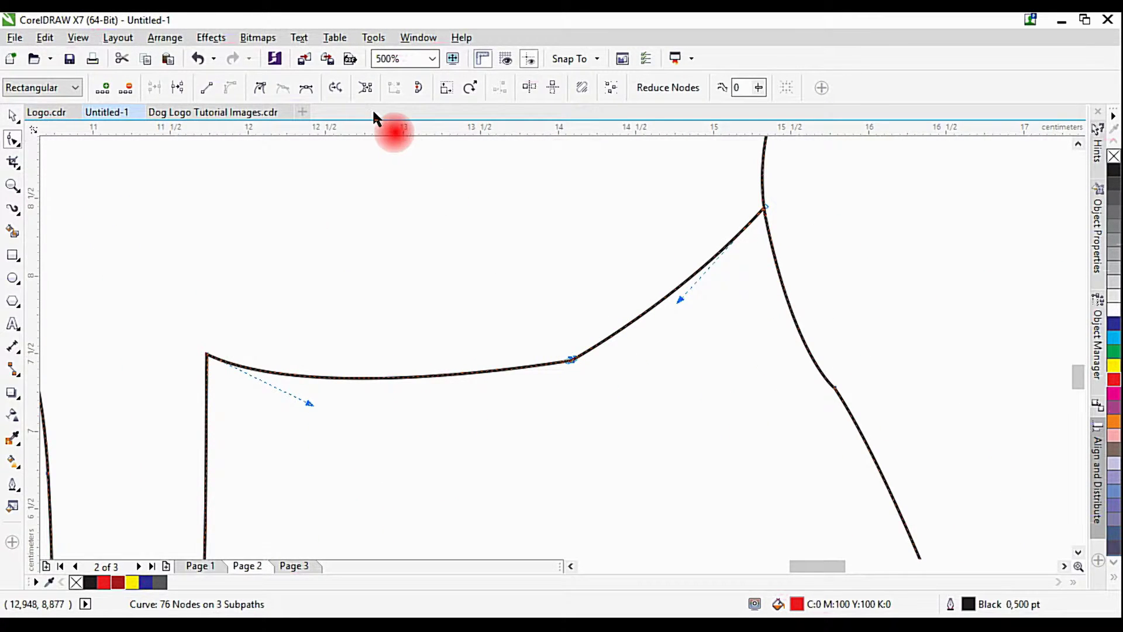
scroll(572, 358, up, 5)
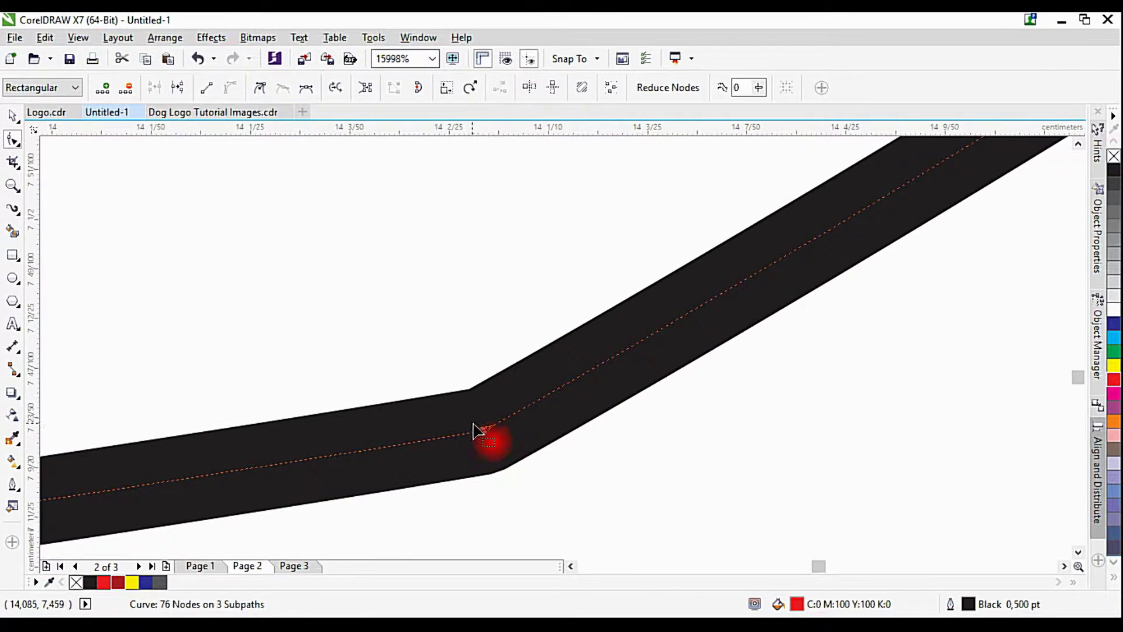
drag(473, 425, 550, 412)
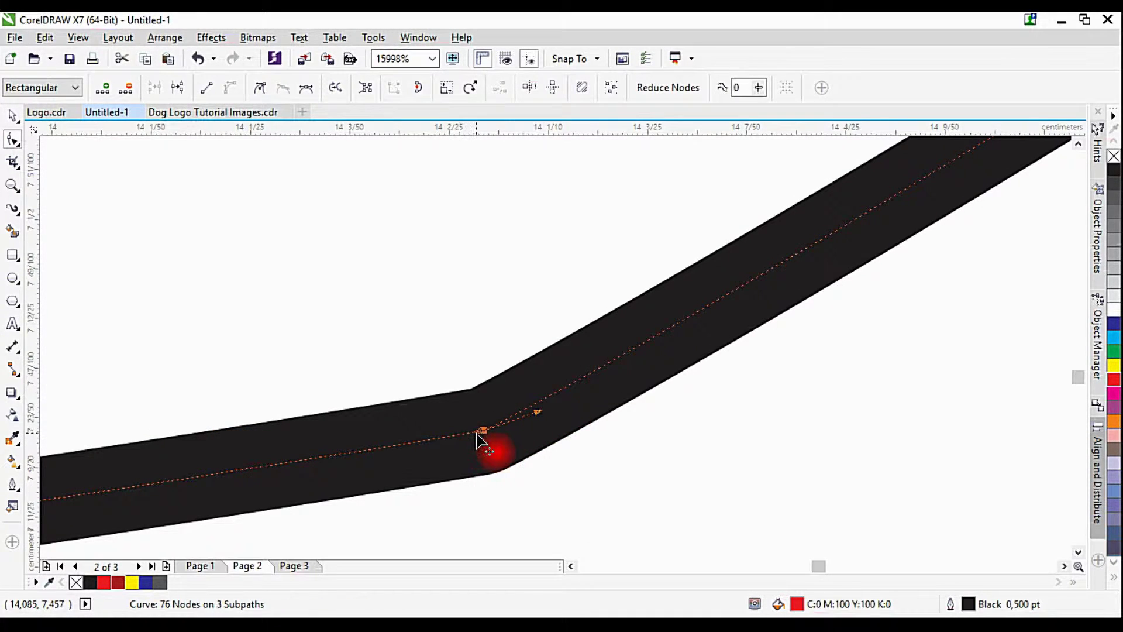
drag(482, 431, 379, 466)
click(309, 86)
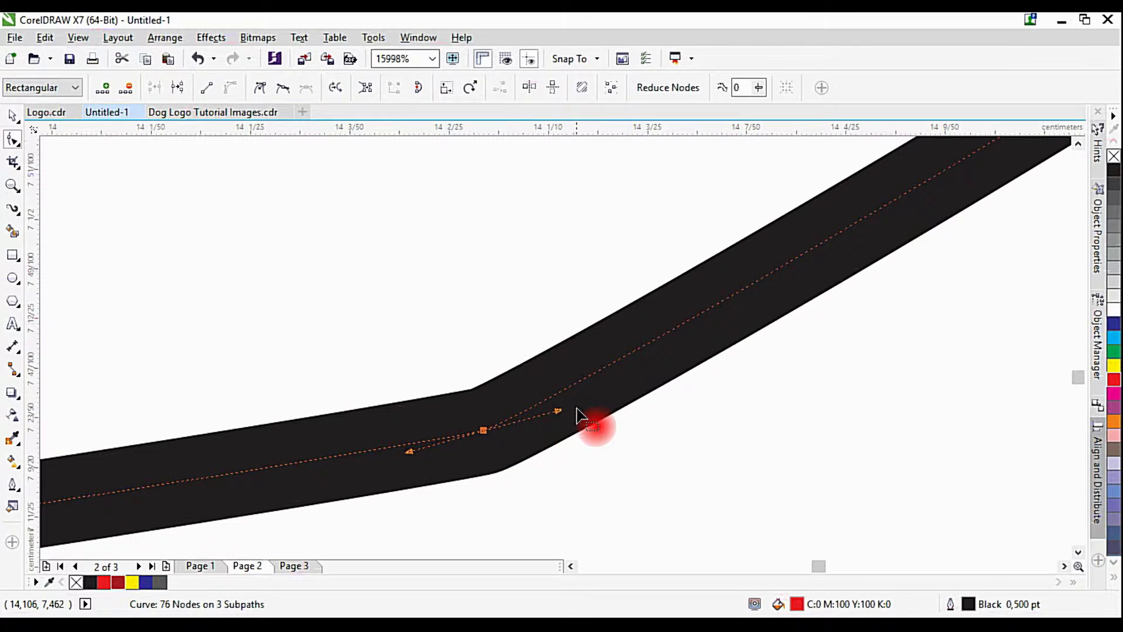
drag(562, 411, 809, 322)
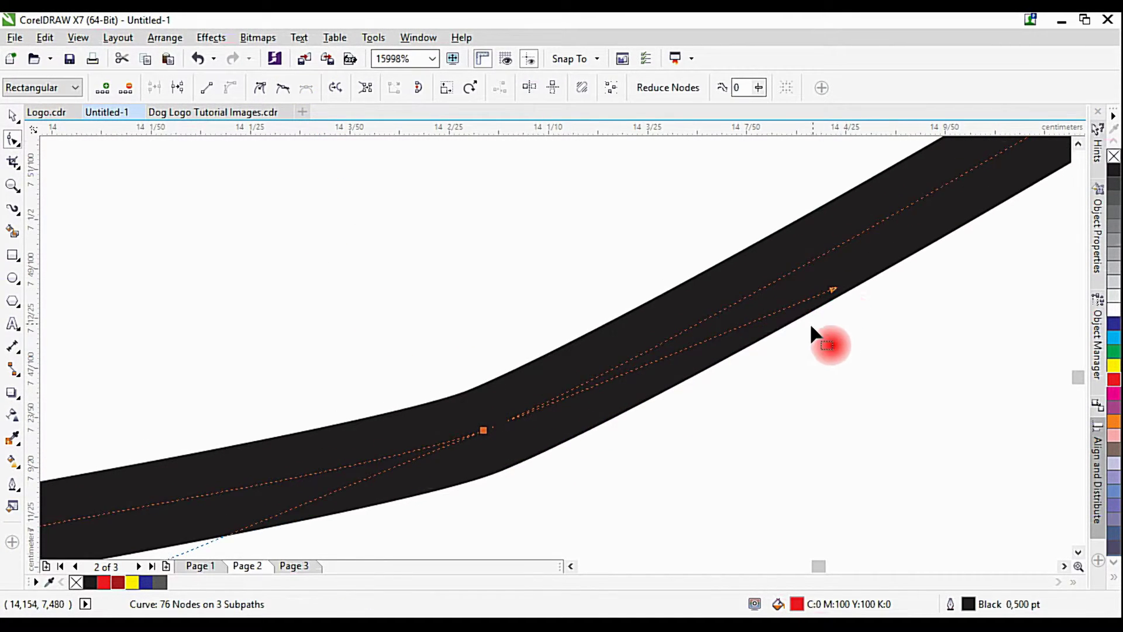
Step: Lengthen the belly node's handle along the curve to round the bend further, and deselect the node
scroll(687, 448, down, 4)
scroll(686, 448, down, 1)
scroll(573, 433, up, 2)
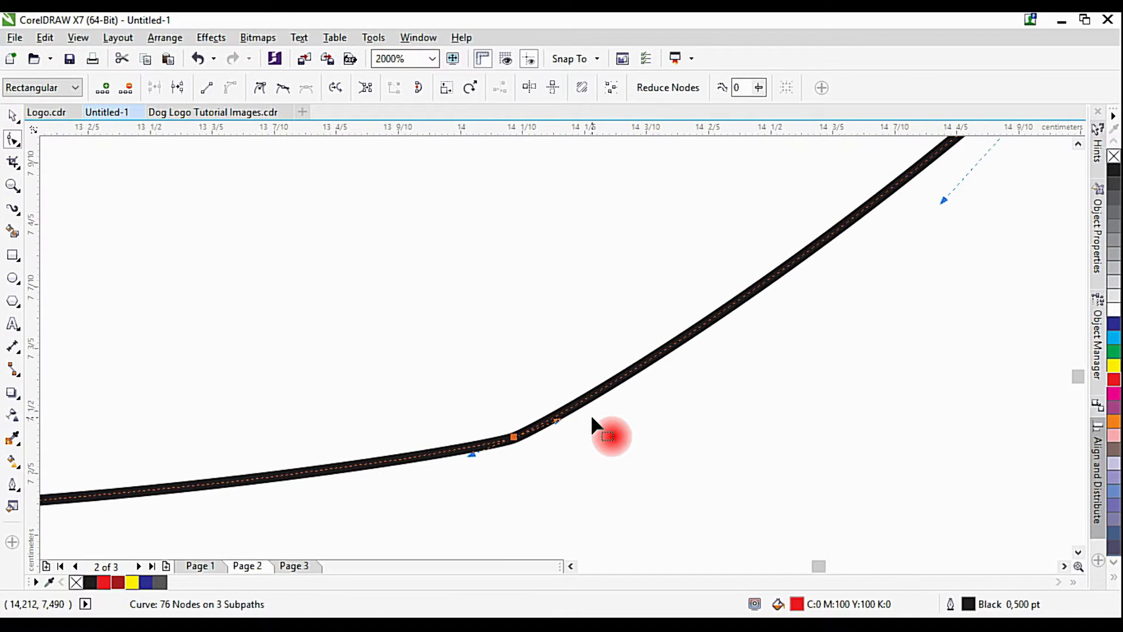
drag(567, 420, 630, 396)
scroll(592, 437, down, 3)
click(581, 449)
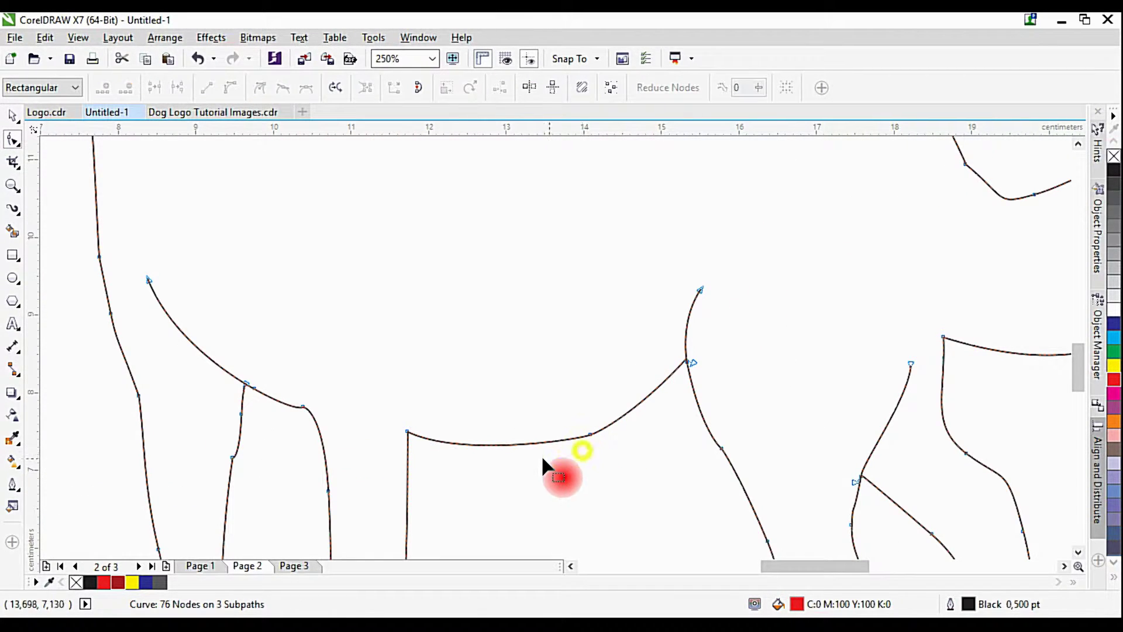
Step: Try to smooth the belly curve by deleting its middle node
drag(507, 447, 624, 415)
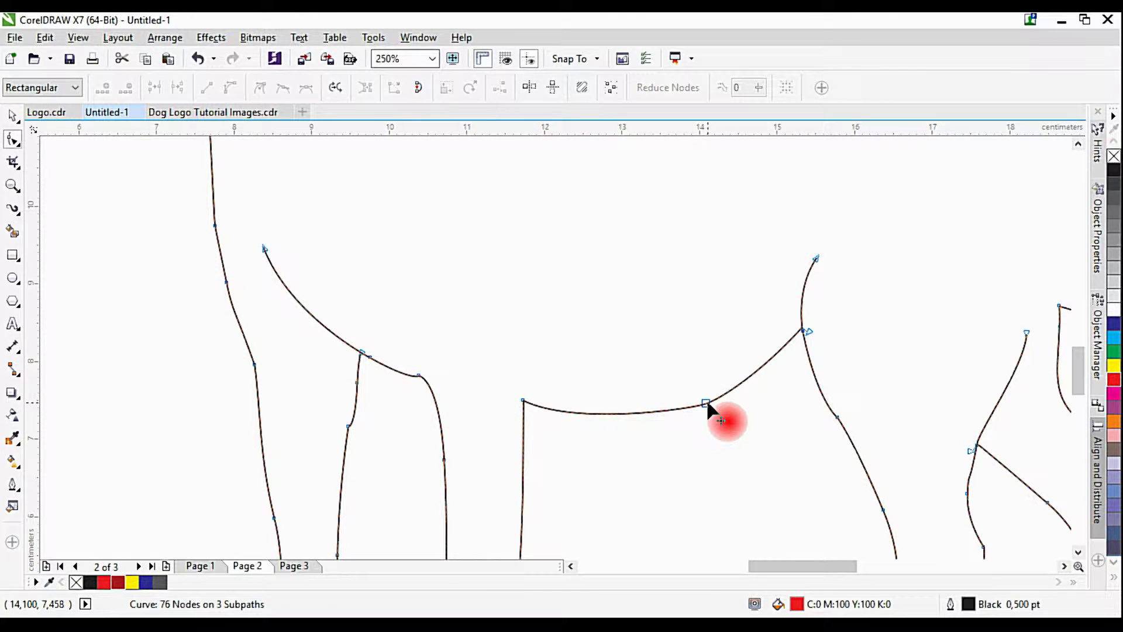
key(Delete)
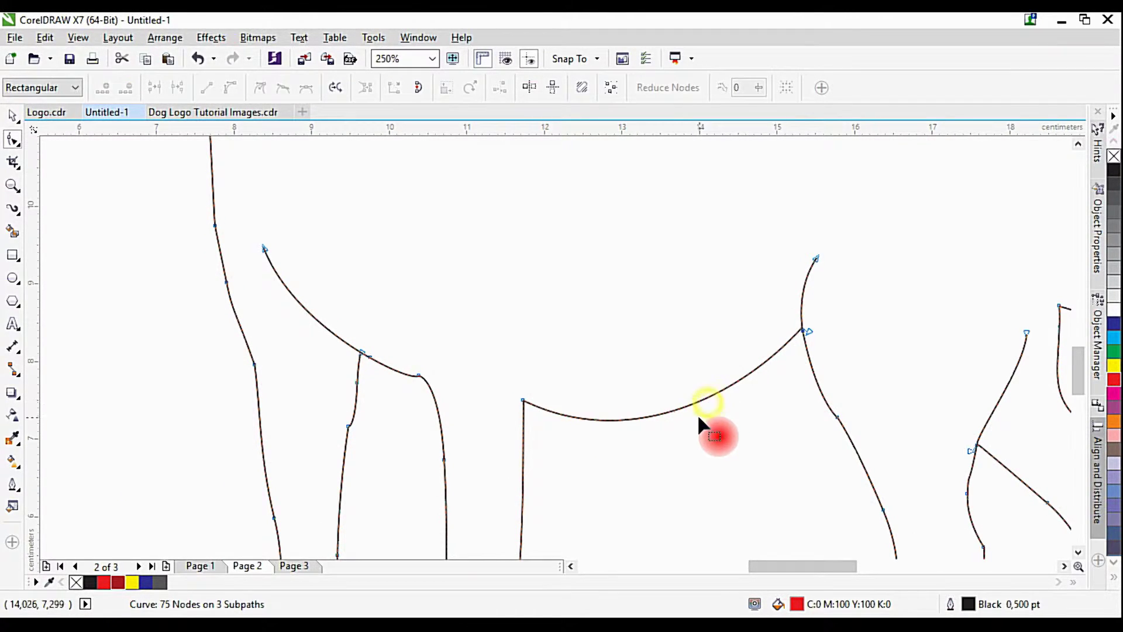
click(199, 59)
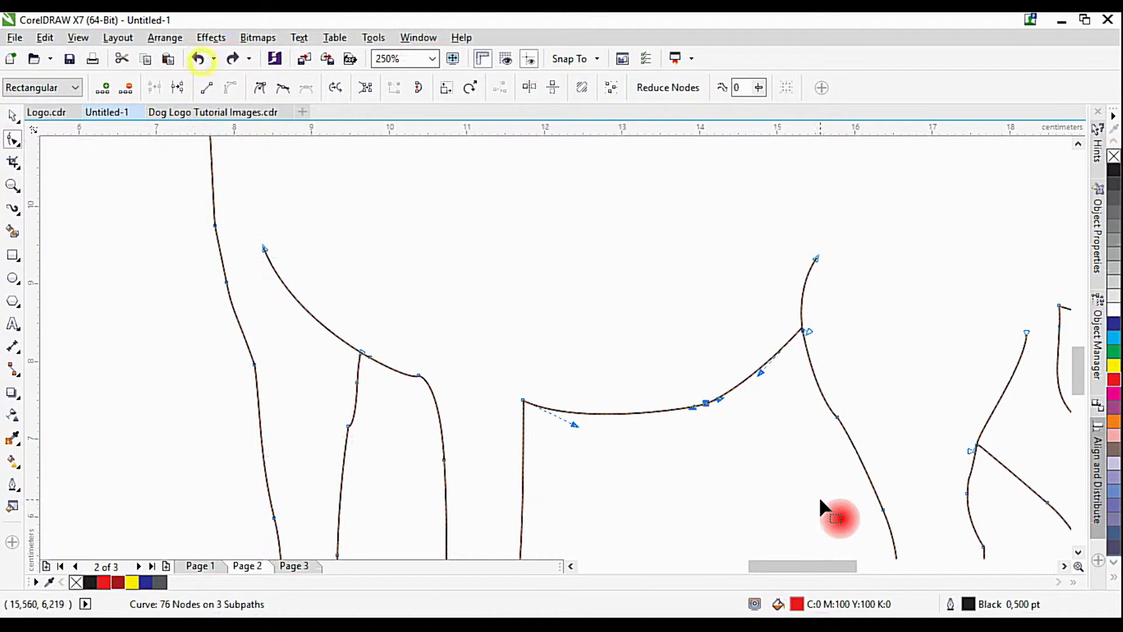
click(754, 450)
Step: Delete two surplus nodes from the inner edge of the first front leg and one just above the second front leg's paw
scroll(368, 386, up, 2)
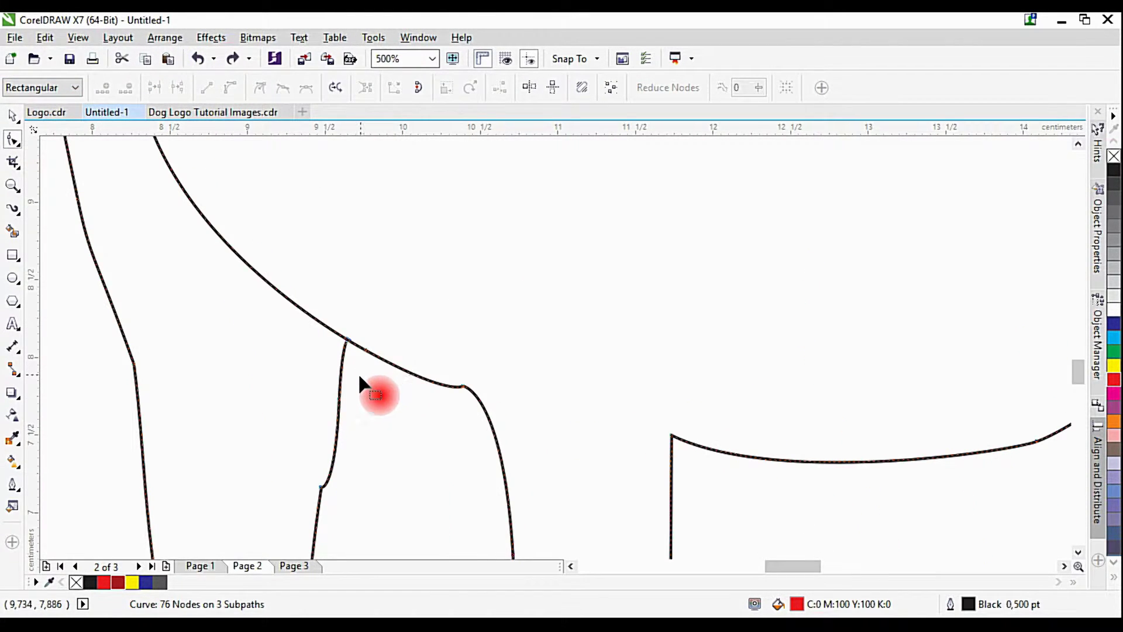
scroll(347, 461, down, 2)
scroll(347, 461, down, 2)
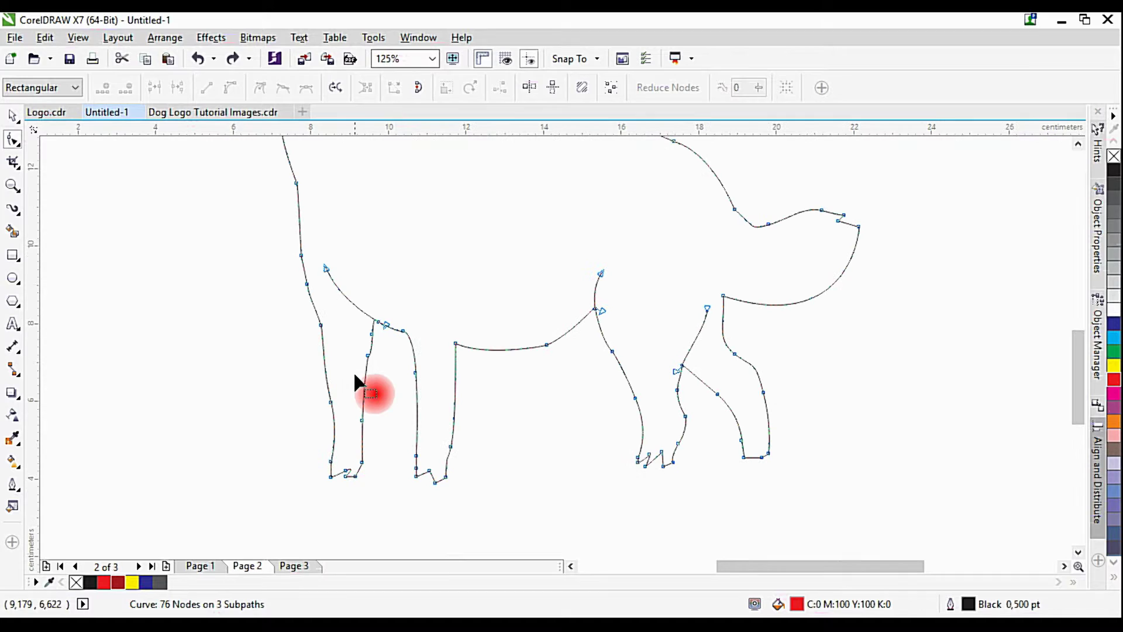
click(371, 333)
key(Delete)
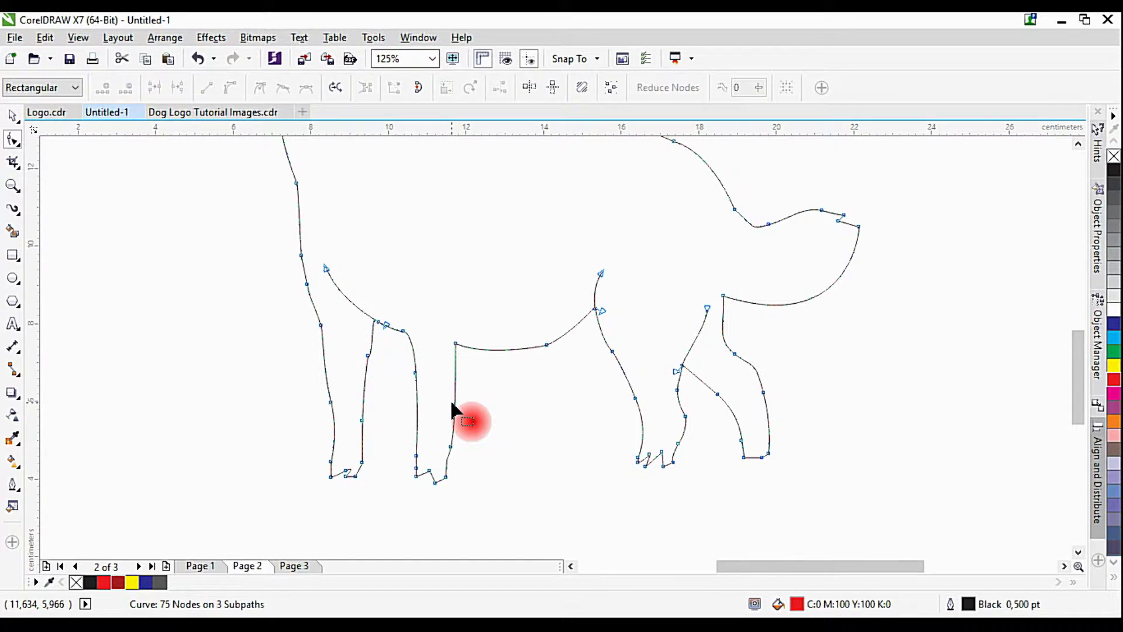
drag(374, 406, 322, 449)
click(404, 401)
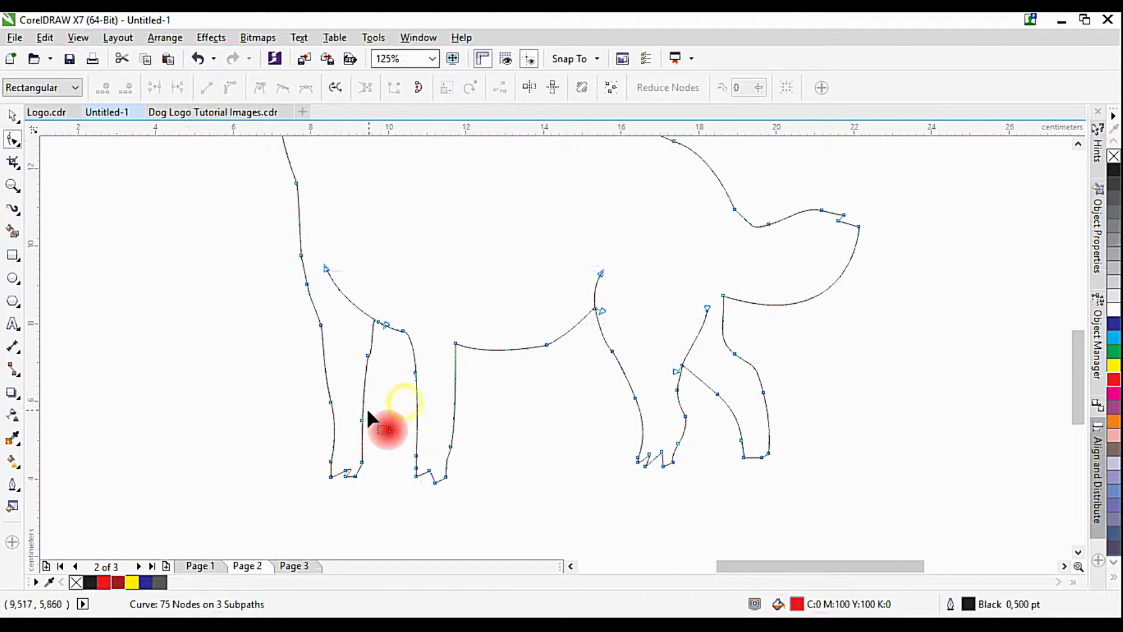
click(362, 422)
key(Delete)
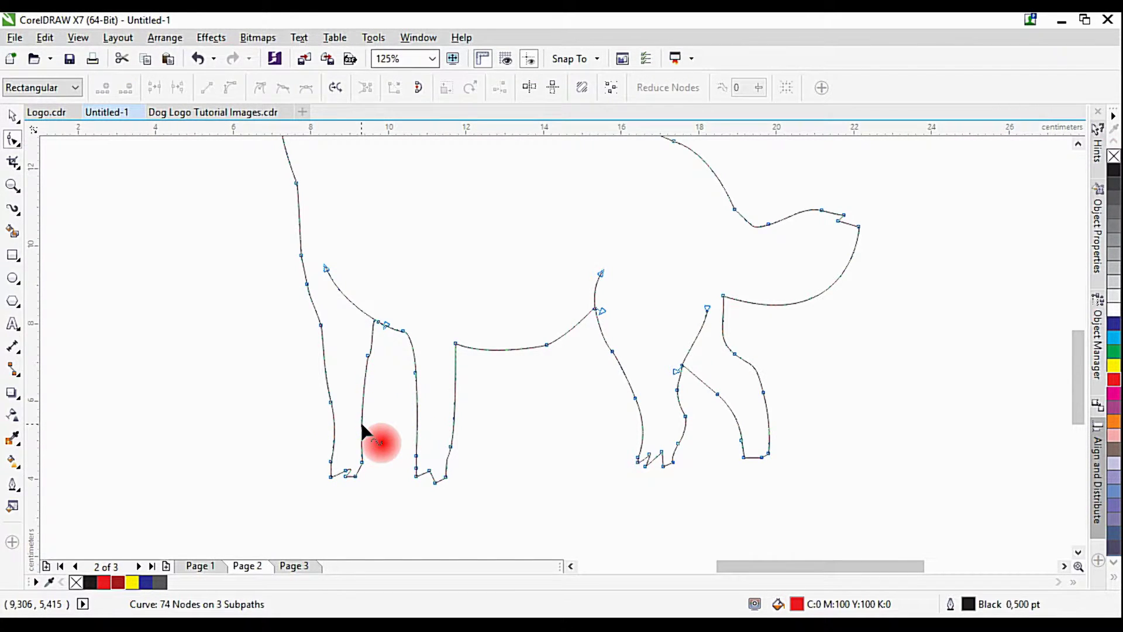
click(416, 468)
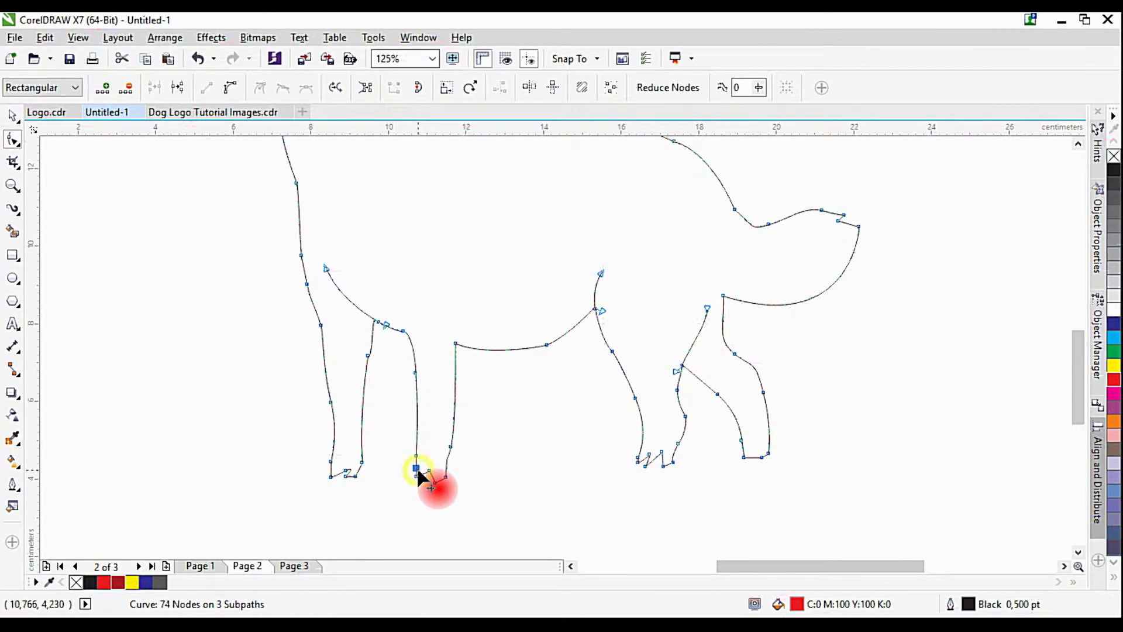
key(Delete)
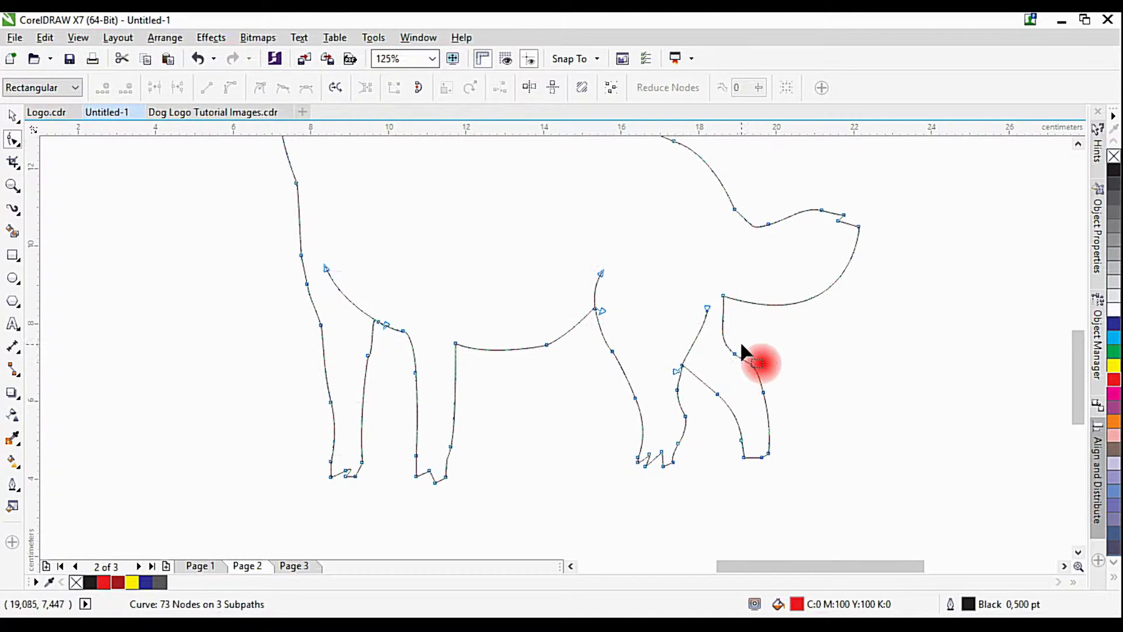
Step: Delete the first node behind the neck and level the handles of the next back node to smooth the dip
scroll(840, 243, up, 3)
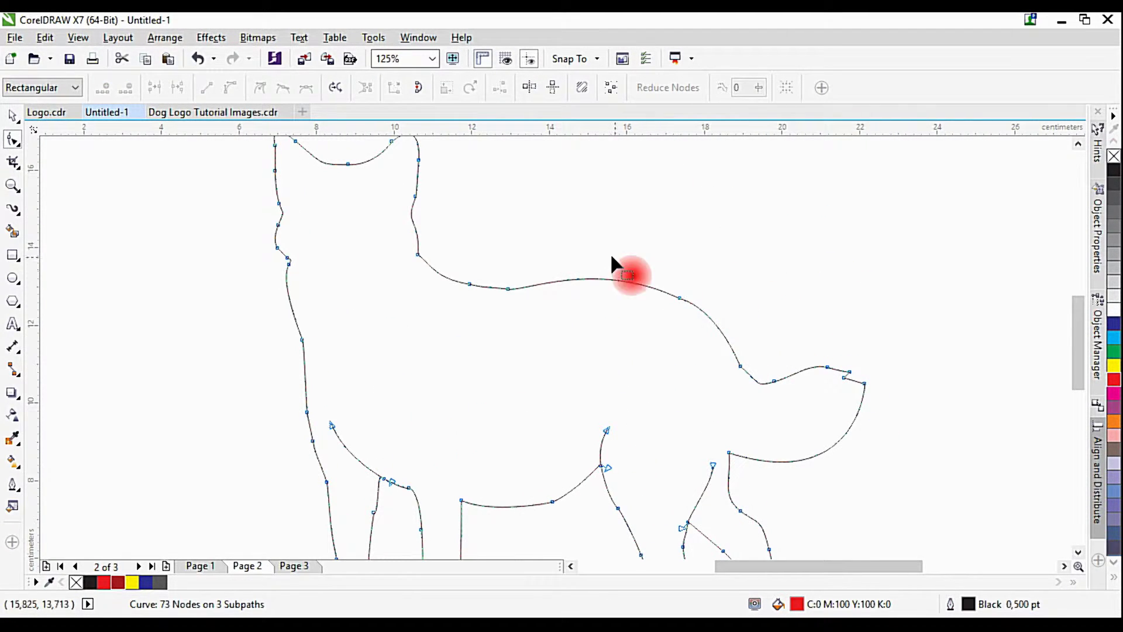
click(468, 285)
key(Delete)
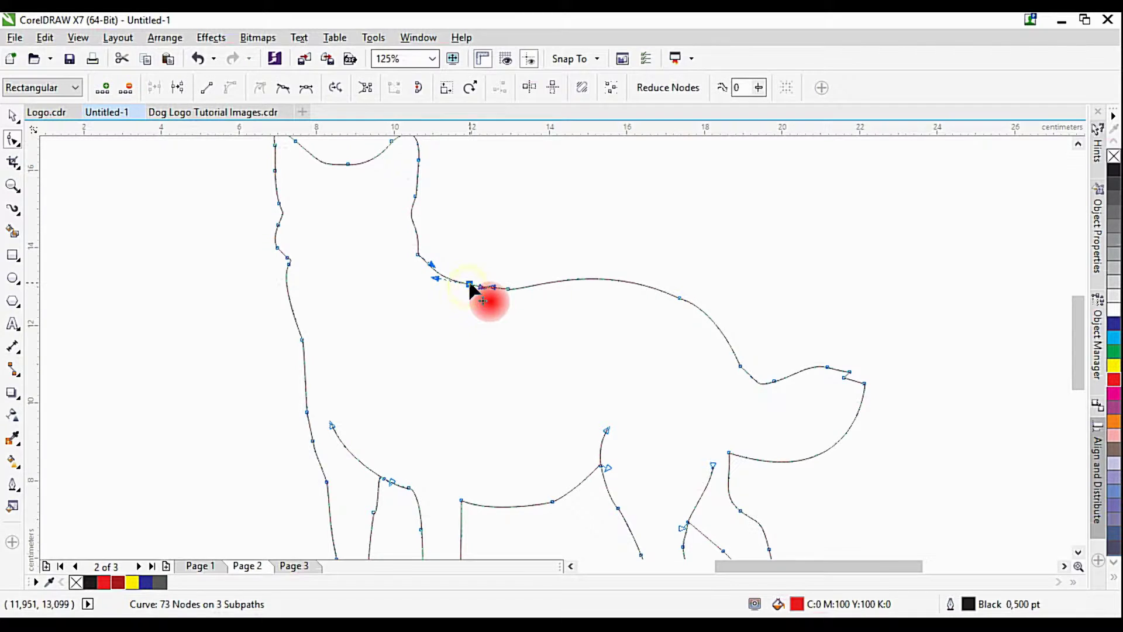
click(506, 288)
scroll(501, 292, up, 4)
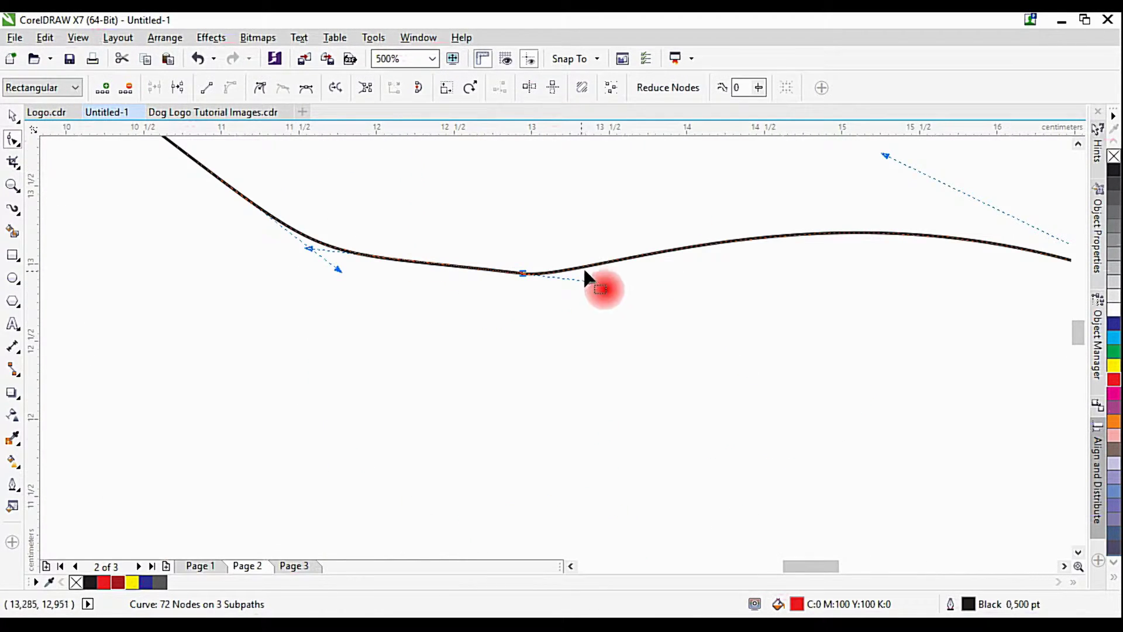
mouse_move(590, 281)
mouse_down()
mouse_move(610, 272)
mouse_move(597, 271)
mouse_up()
scroll(268, 210, down, 4)
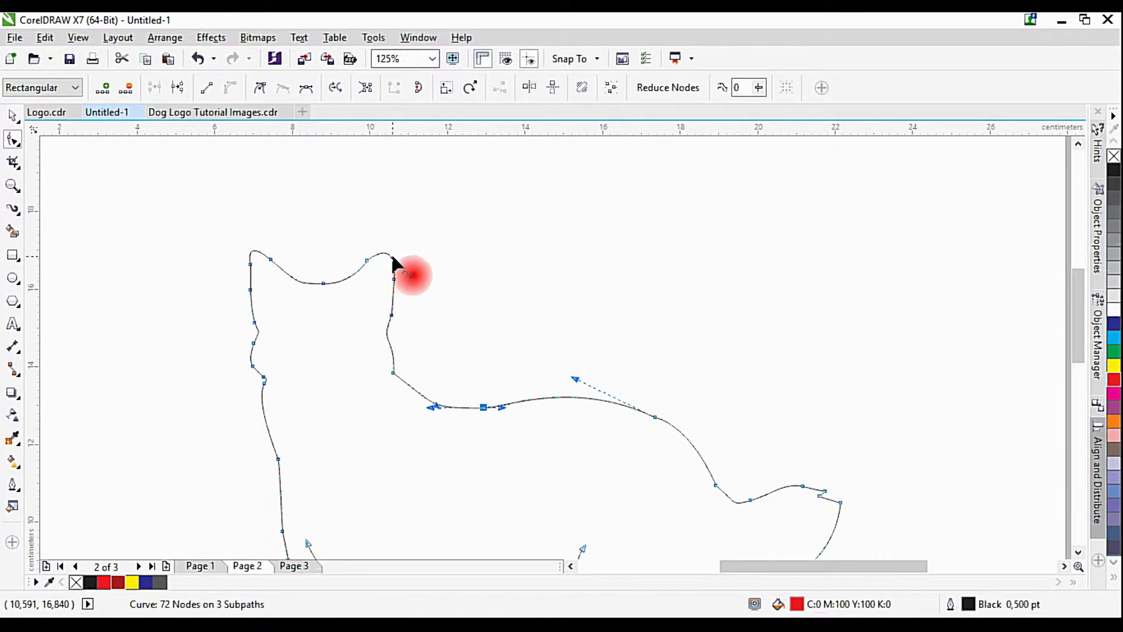
Step: Add a node at the tip of the rear ear, pull it outward, make it a cusp and flatten its handle to sharpen the tip
scroll(392, 257, up, 4)
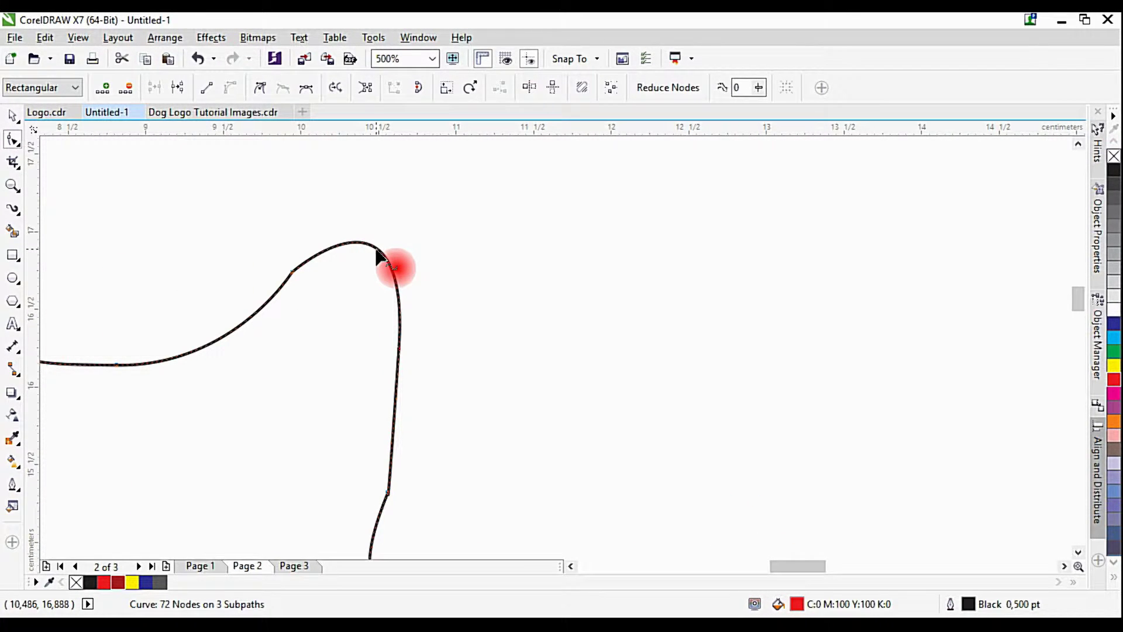
drag(376, 249, 383, 246)
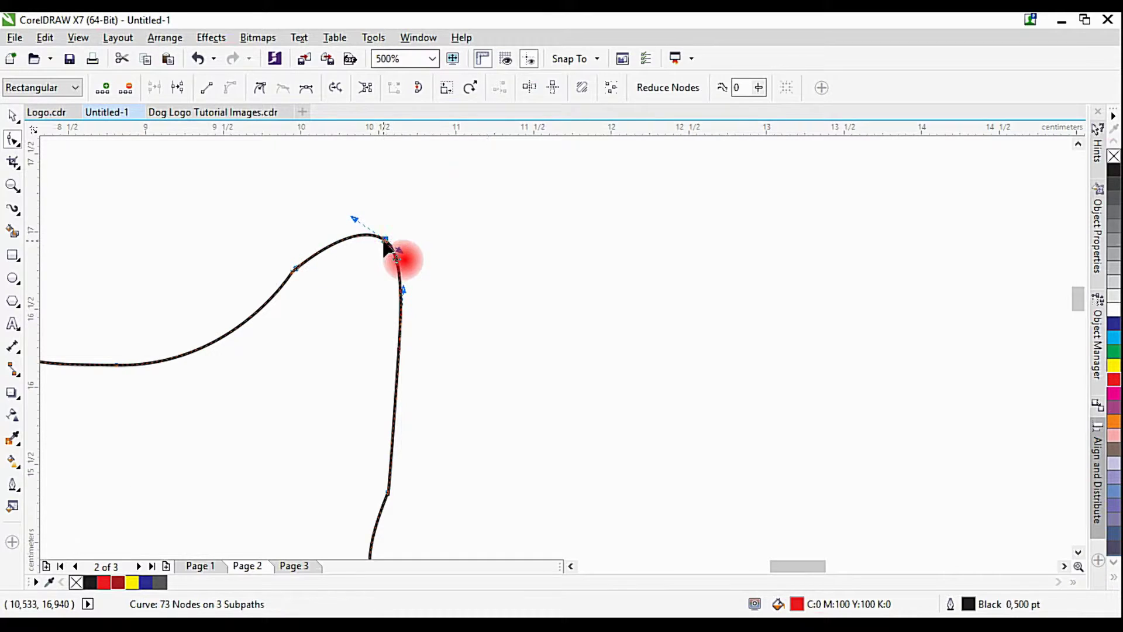
click(262, 88)
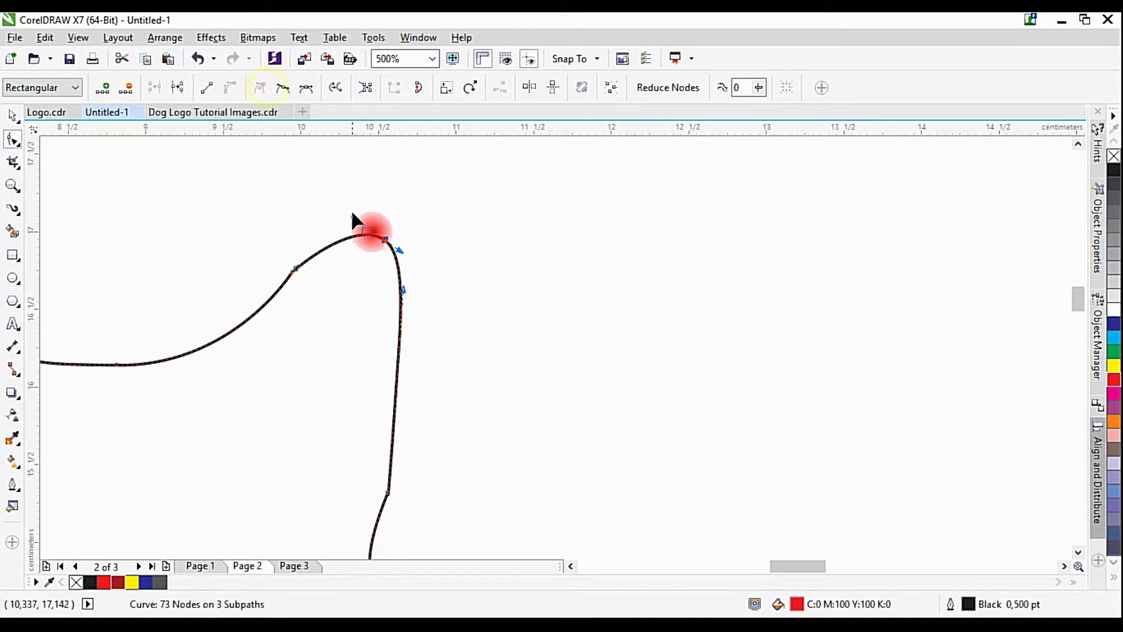
drag(355, 221, 357, 237)
scroll(424, 301, down, 2)
drag(424, 294, 499, 216)
click(544, 229)
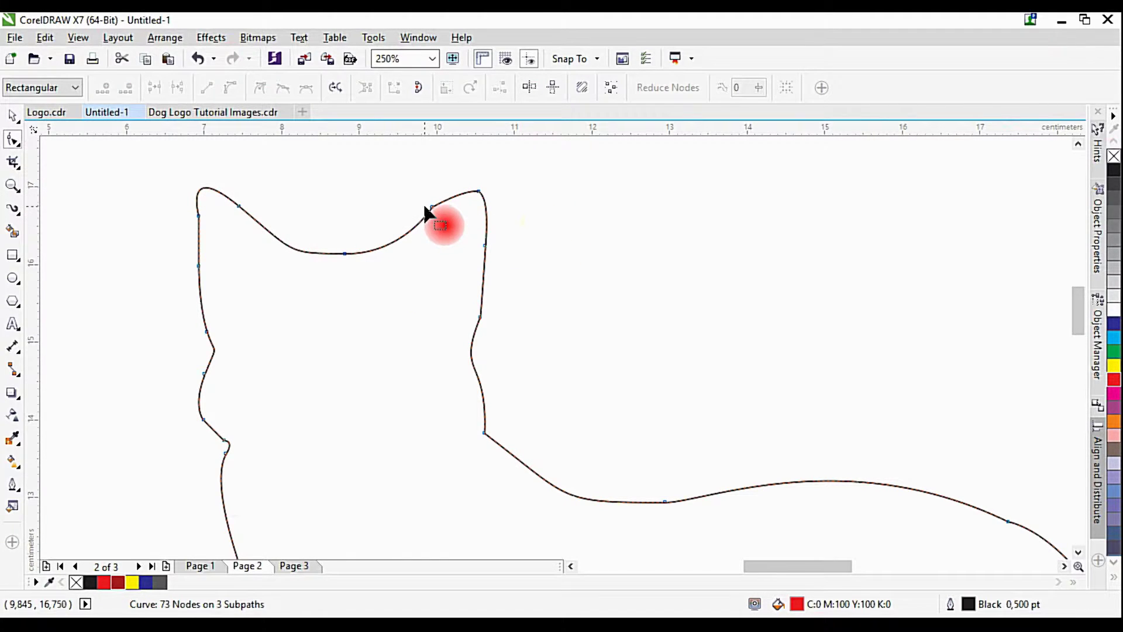
Step: Delete the surplus node on the inner edge of the rear ear to smooth the curve between the ears
double_click(432, 208)
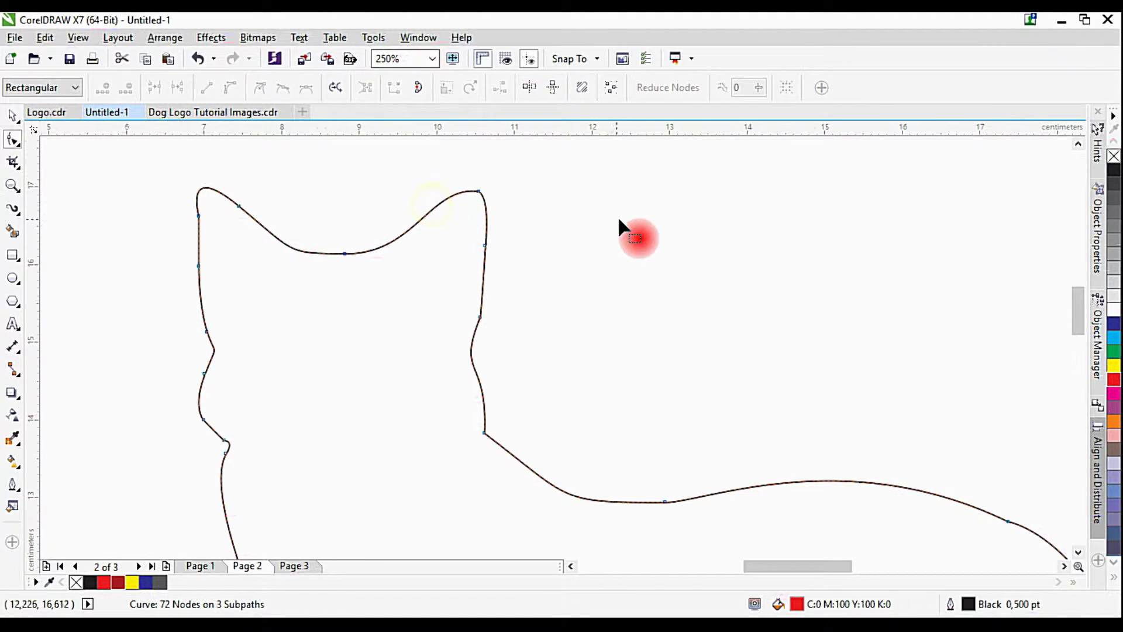
click(344, 255)
scroll(343, 260, down, 3)
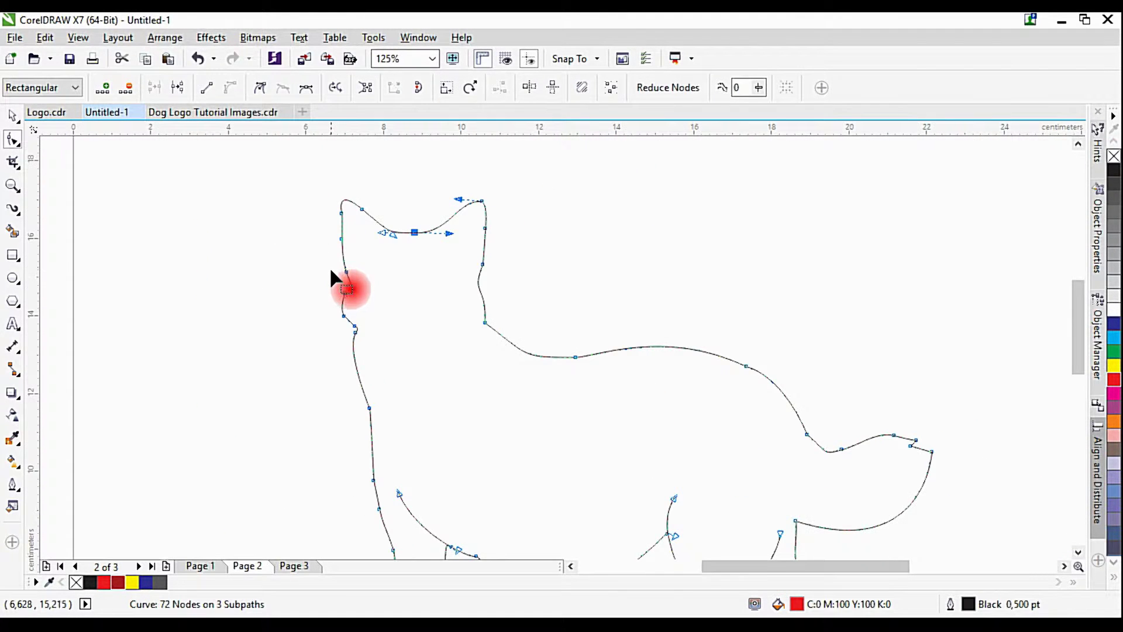
click(599, 287)
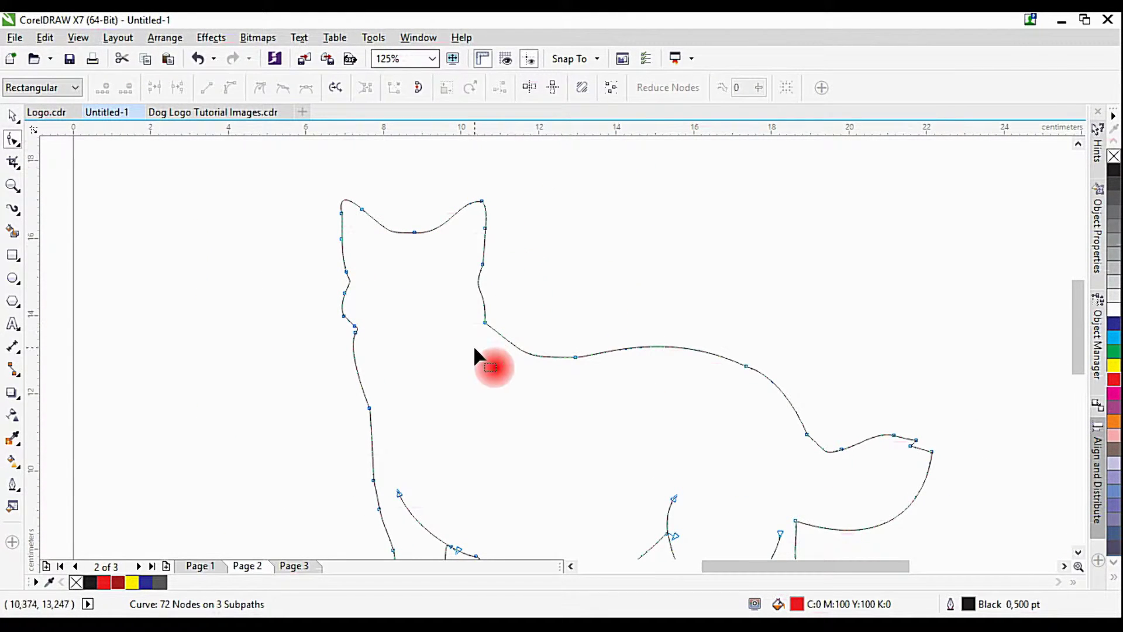
Step: Delete the two nodes forming the small bump below the chin to smooth the throat
drag(336, 377, 350, 337)
scroll(334, 324, up, 2)
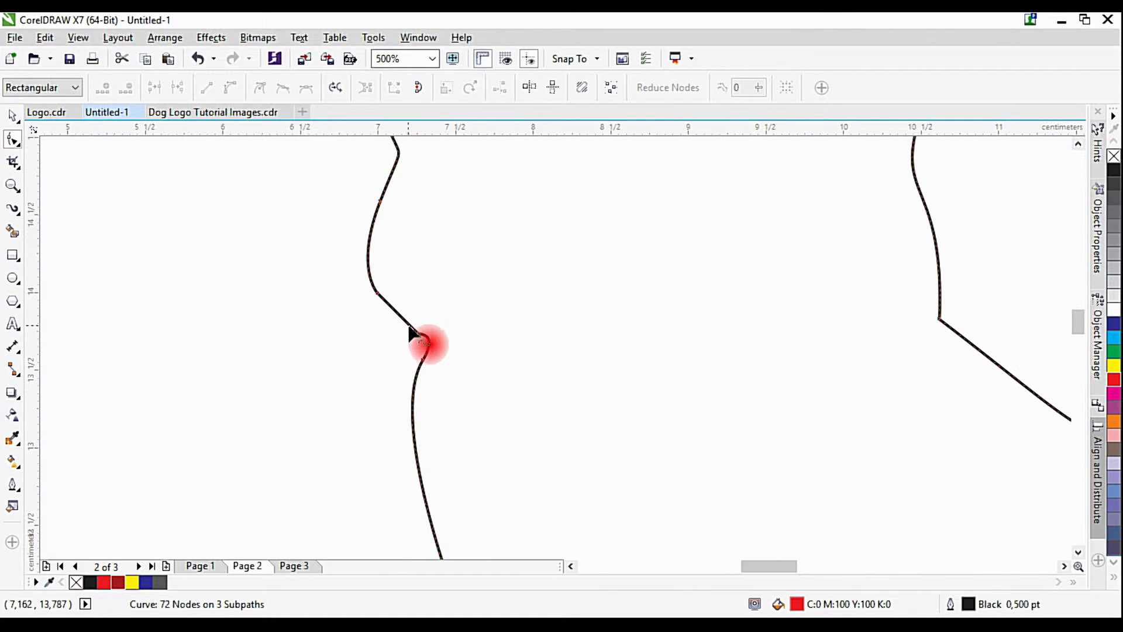
drag(427, 316, 397, 372)
key(Delete)
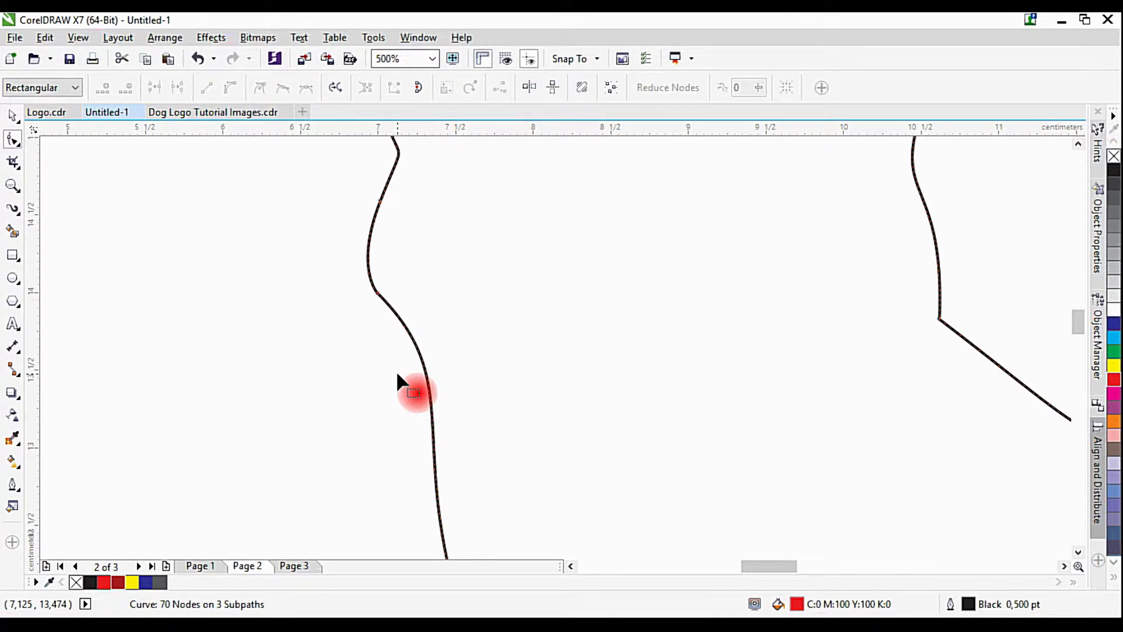
scroll(396, 380, down, 3)
scroll(391, 381, down, 2)
Step: Check the outline deselected, reselect it for node editing and delete the surplus chest node just above the first front leg
click(12, 116)
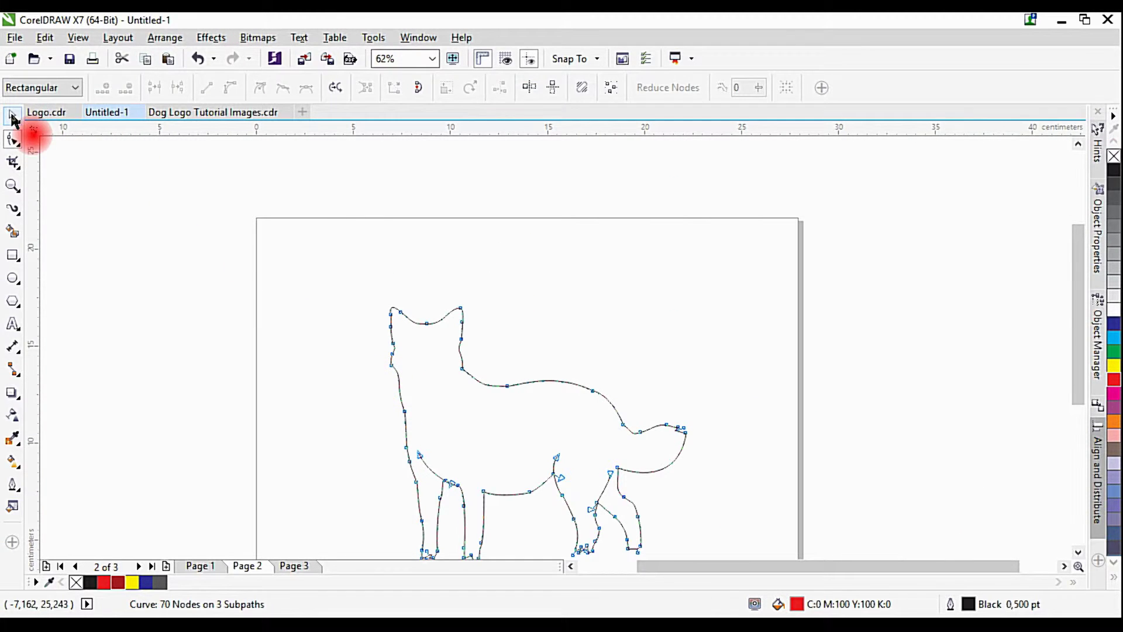
click(306, 381)
scroll(476, 326, down, 3)
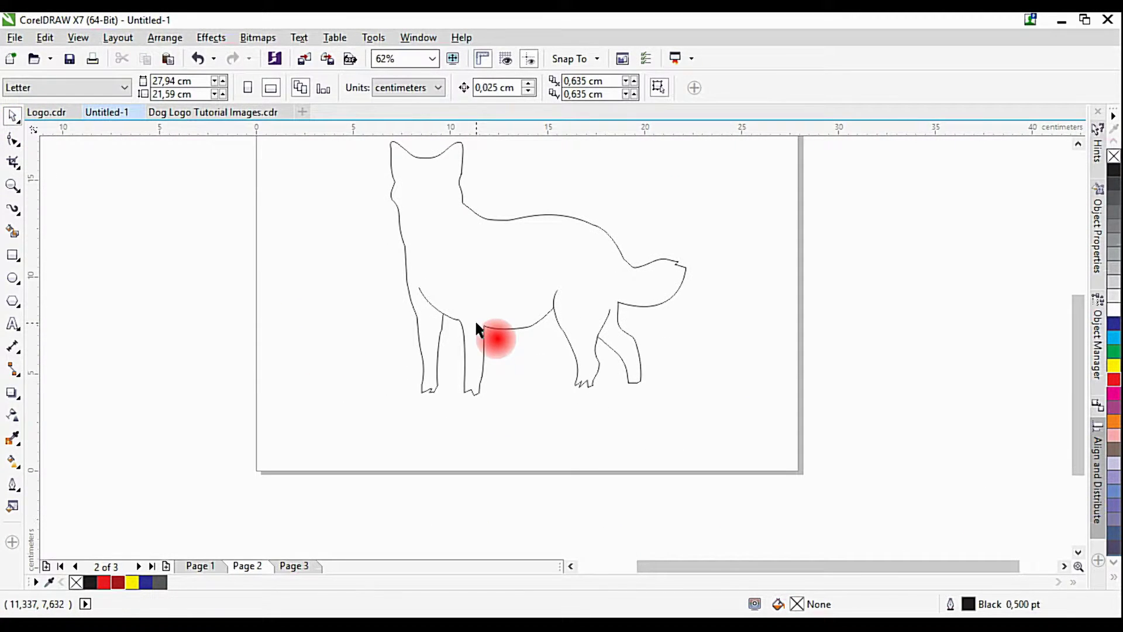
click(647, 305)
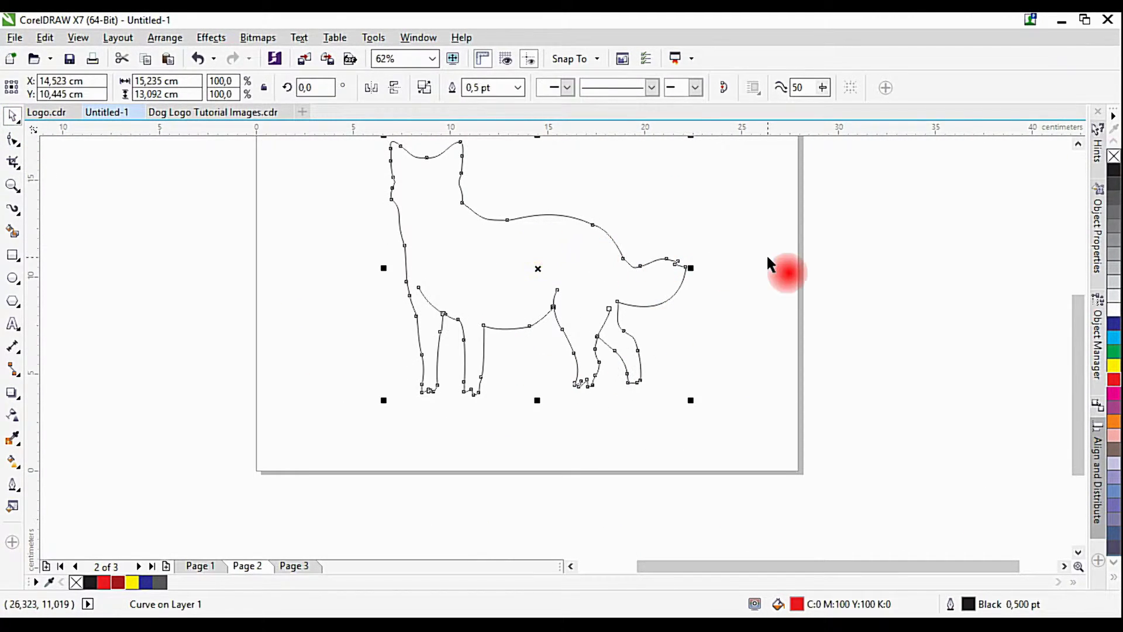
middle_click(751, 244)
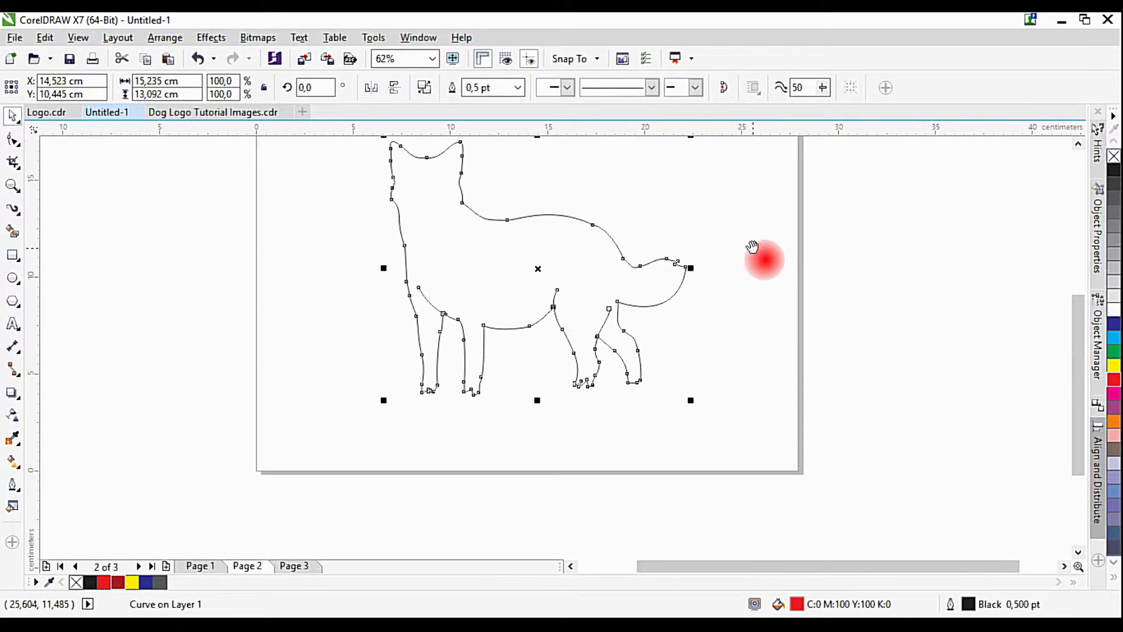
click(13, 140)
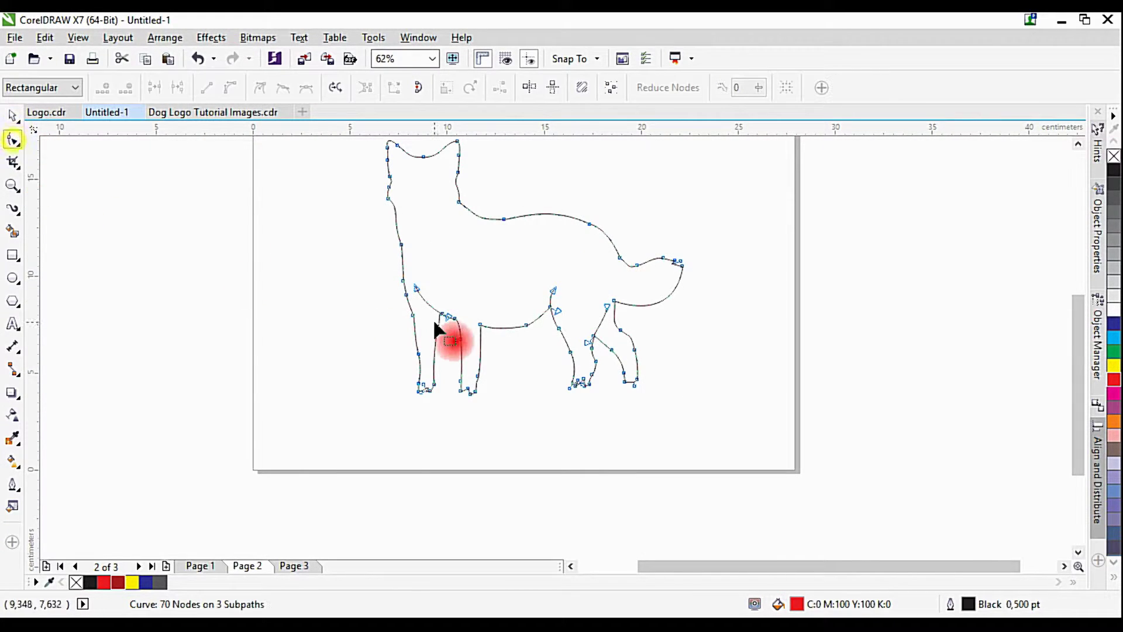
click(406, 294)
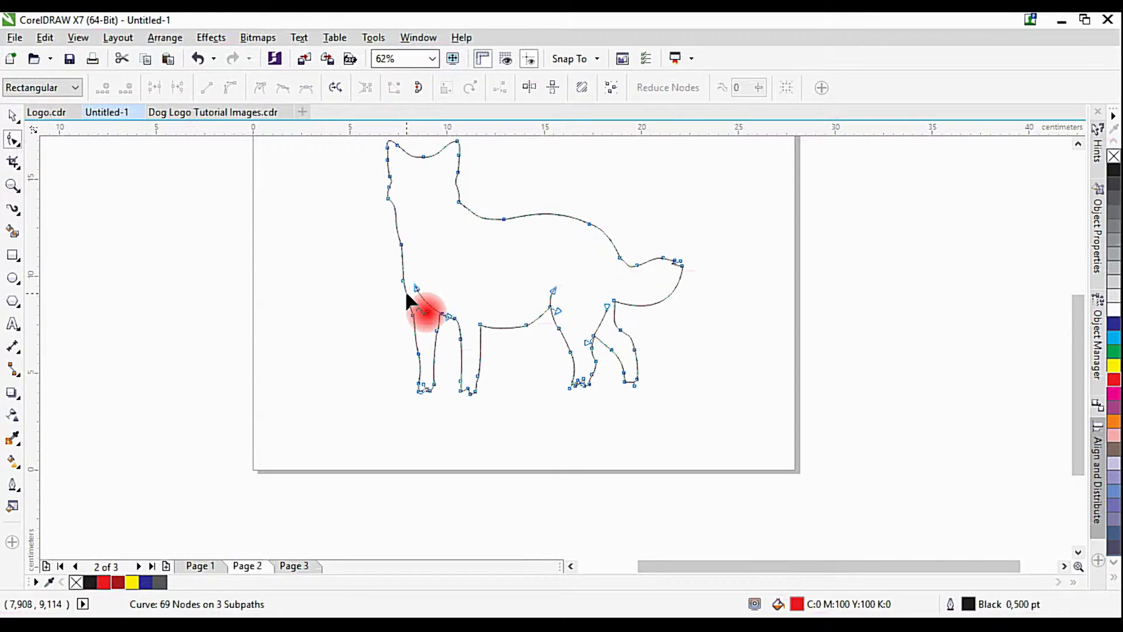
scroll(522, 346, up, 4)
scroll(260, 268, down, 2)
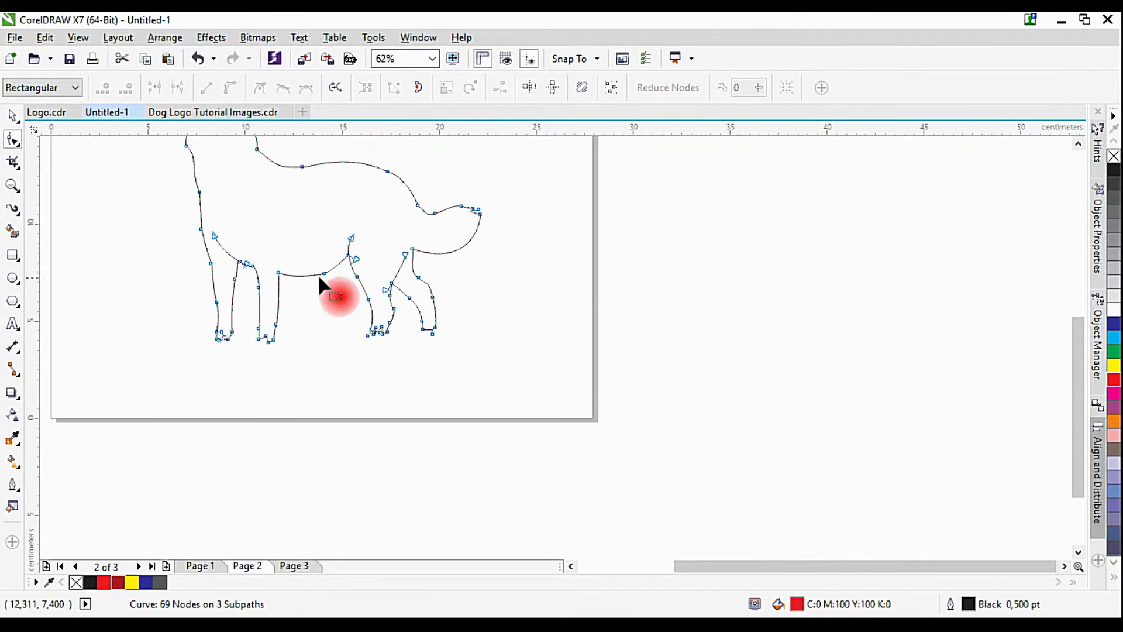
Step: Break the curve at the rear ear's tip and at the base of the neck where the back begins
drag(477, 290, 507, 361)
drag(475, 246, 671, 248)
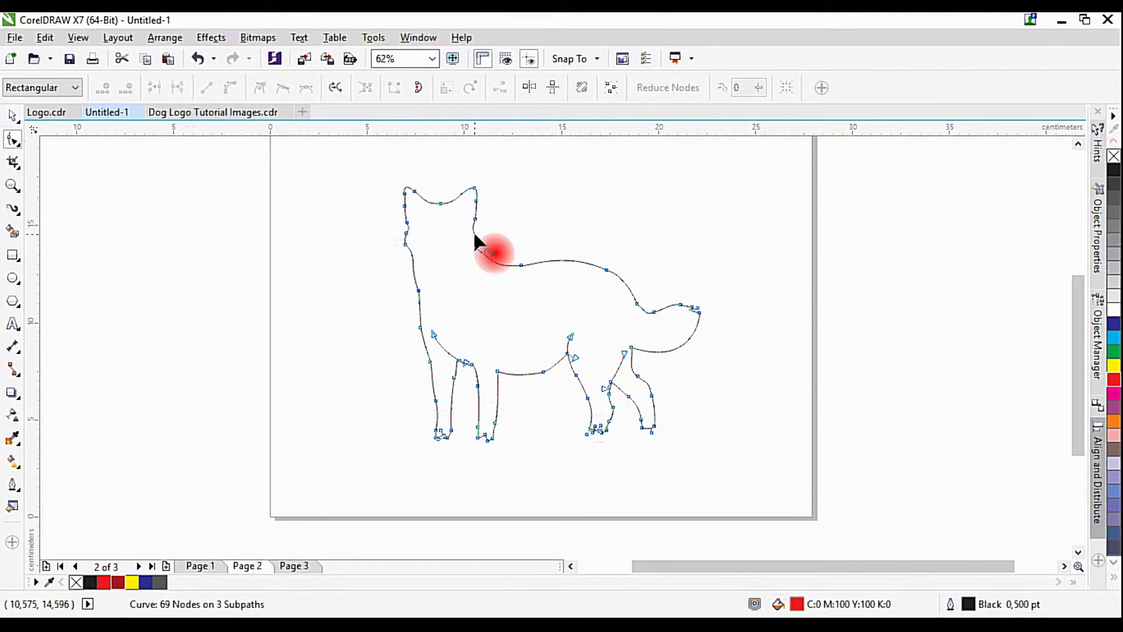
click(476, 188)
click(178, 87)
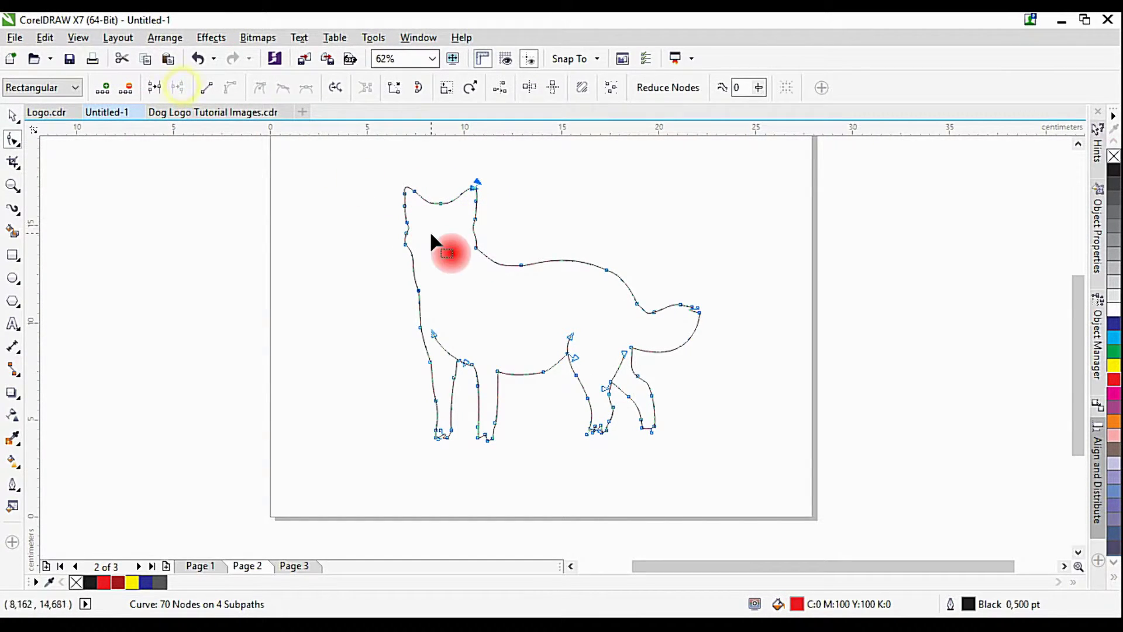
click(476, 247)
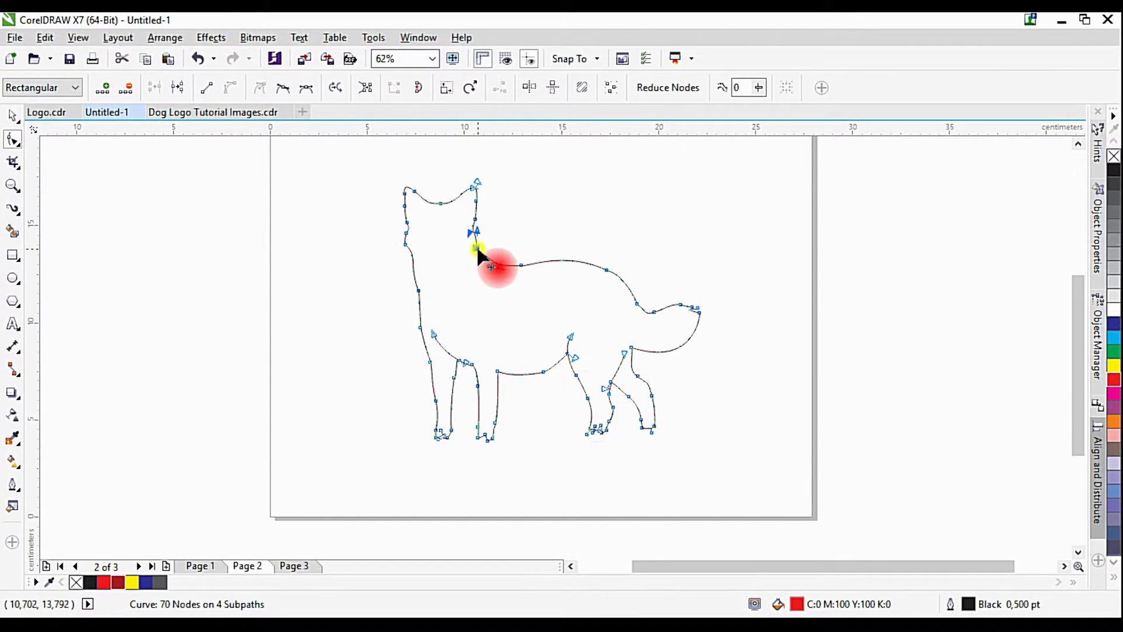
click(179, 89)
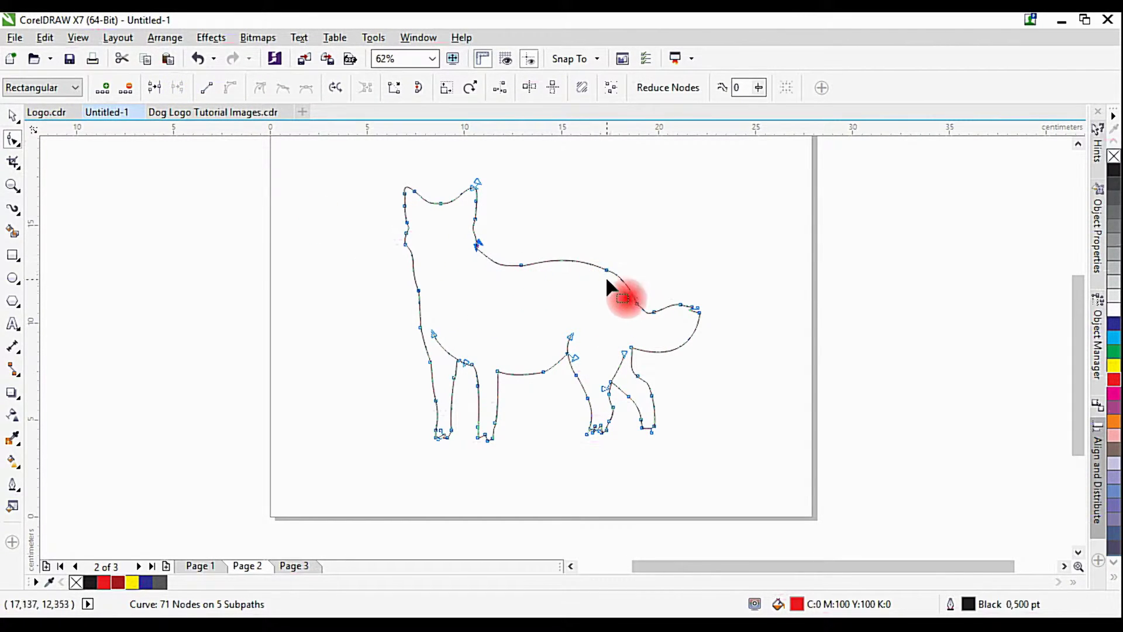
Step: Break the curve at the top of the tail's base, at its upper tip and where its underside meets the hind leg
click(637, 301)
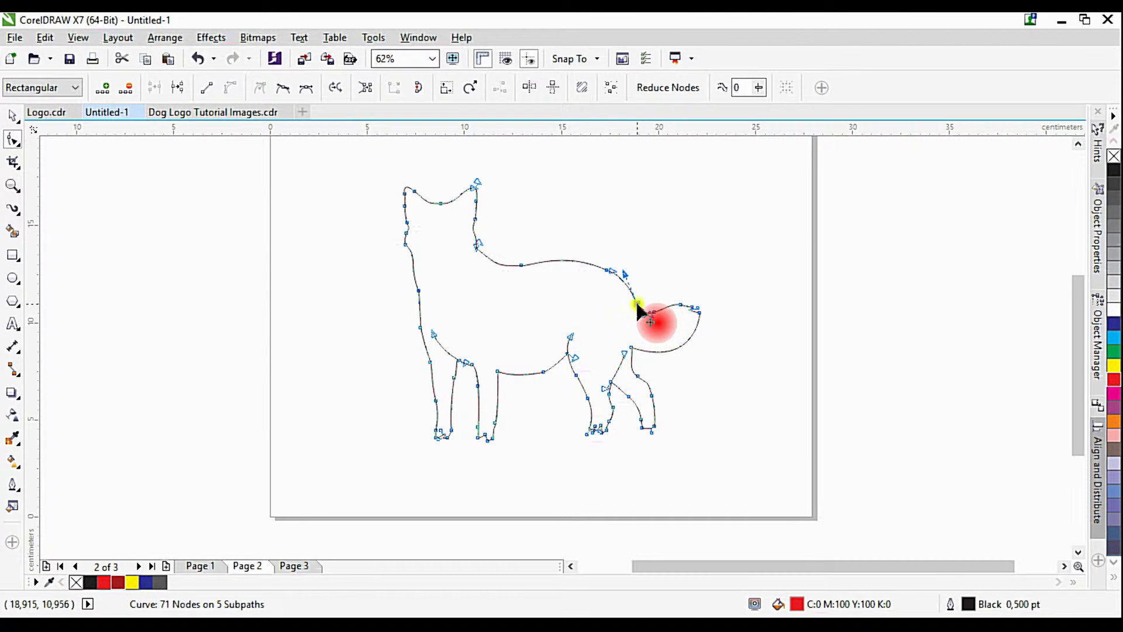
click(178, 88)
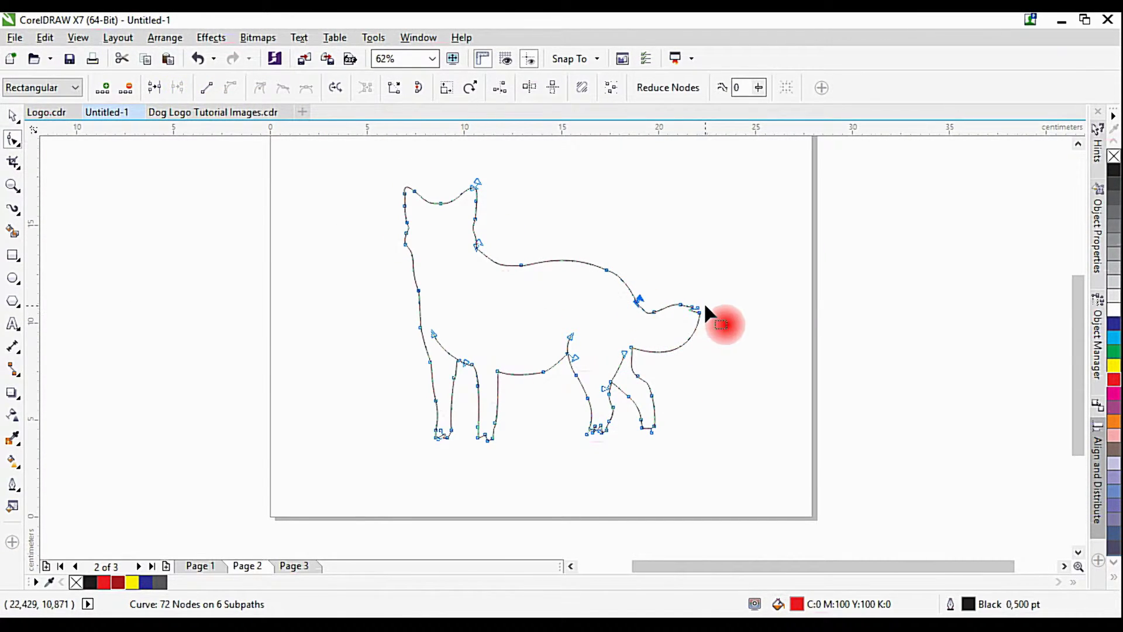
scroll(678, 319, up, 2)
click(653, 310)
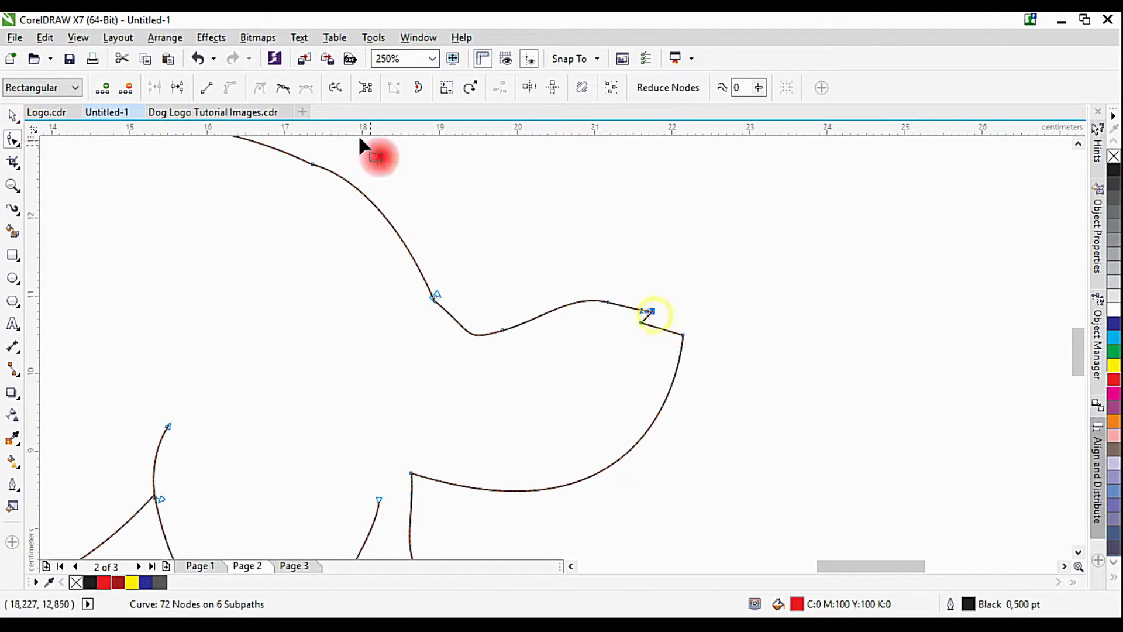
click(180, 89)
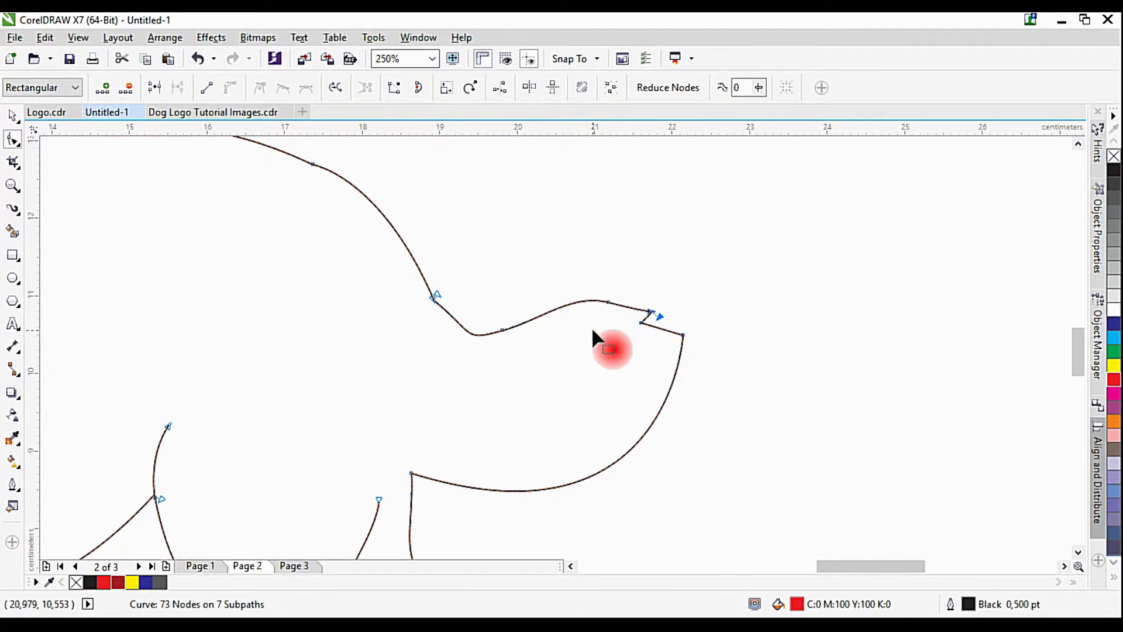
drag(709, 409, 796, 319)
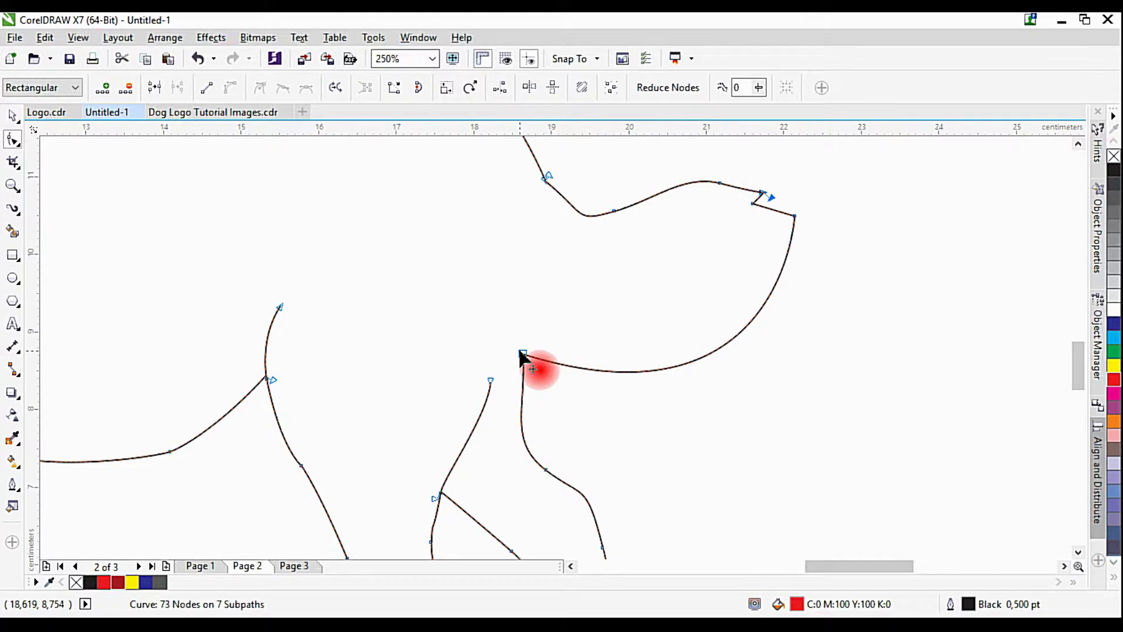
click(522, 353)
click(177, 87)
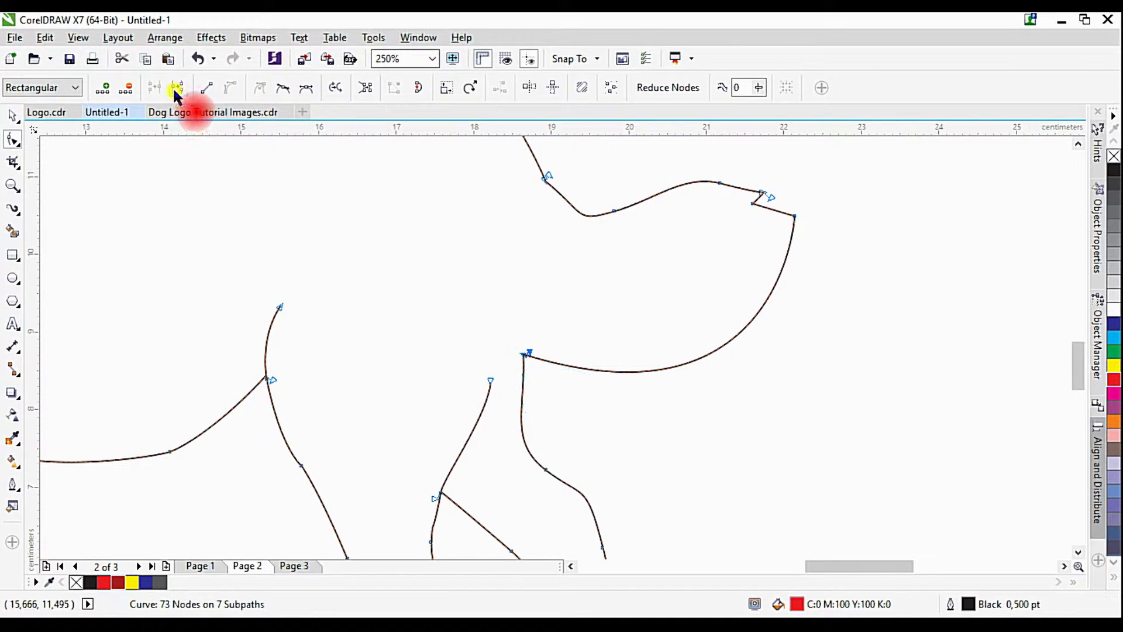
Step: Break the curve at the heel and at the front corner of the rearmost hind paw
drag(622, 472, 613, 339)
scroll(571, 202, down, 2)
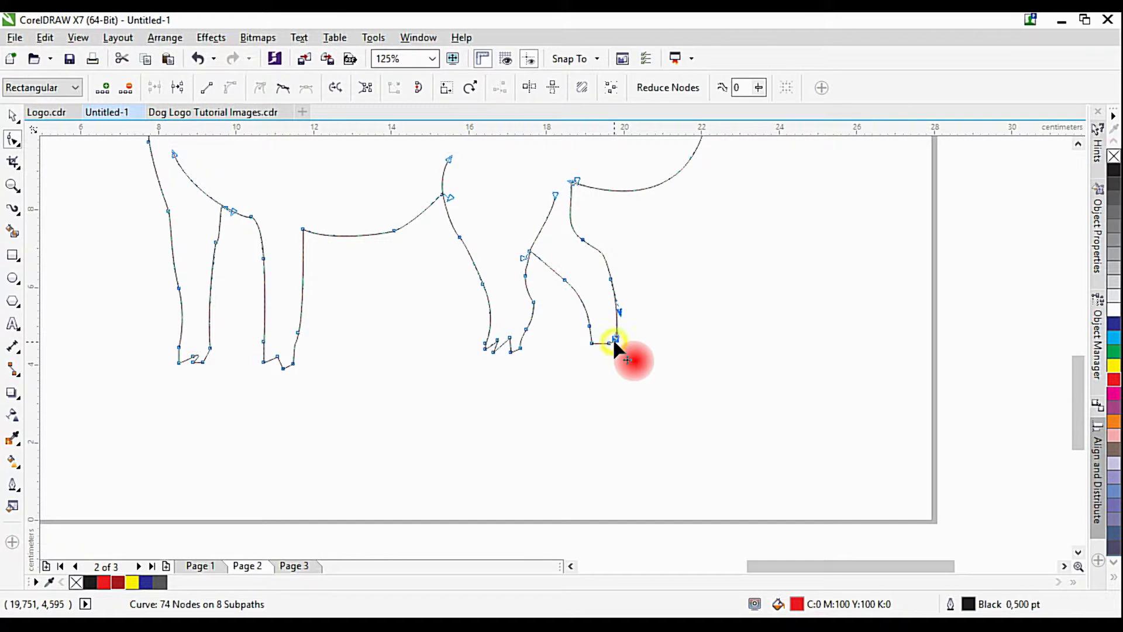
click(177, 87)
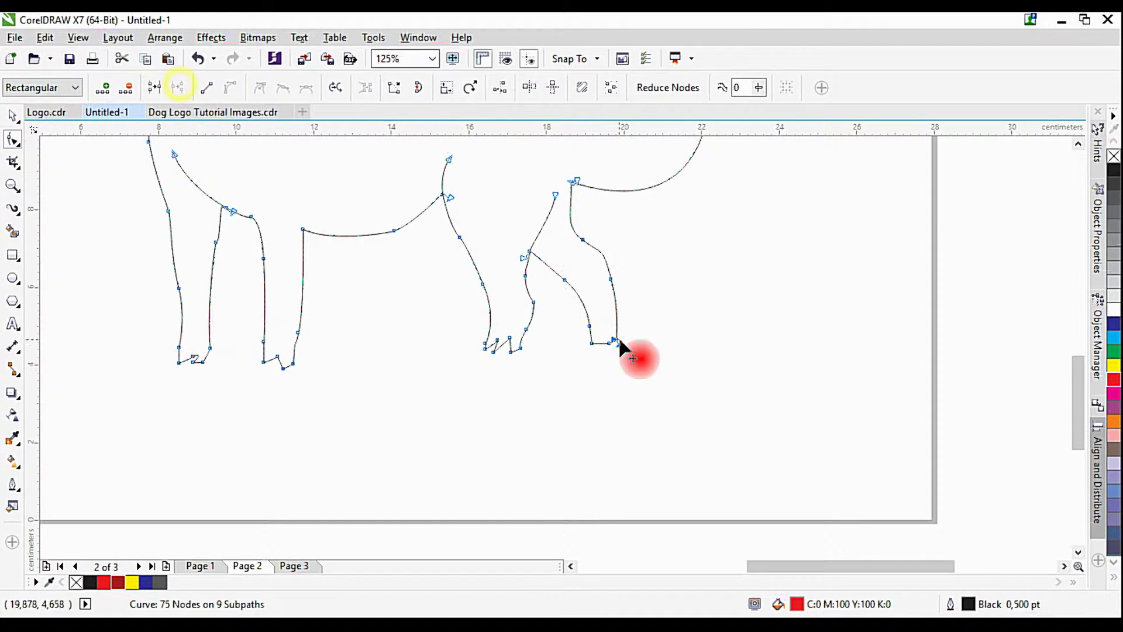
click(591, 343)
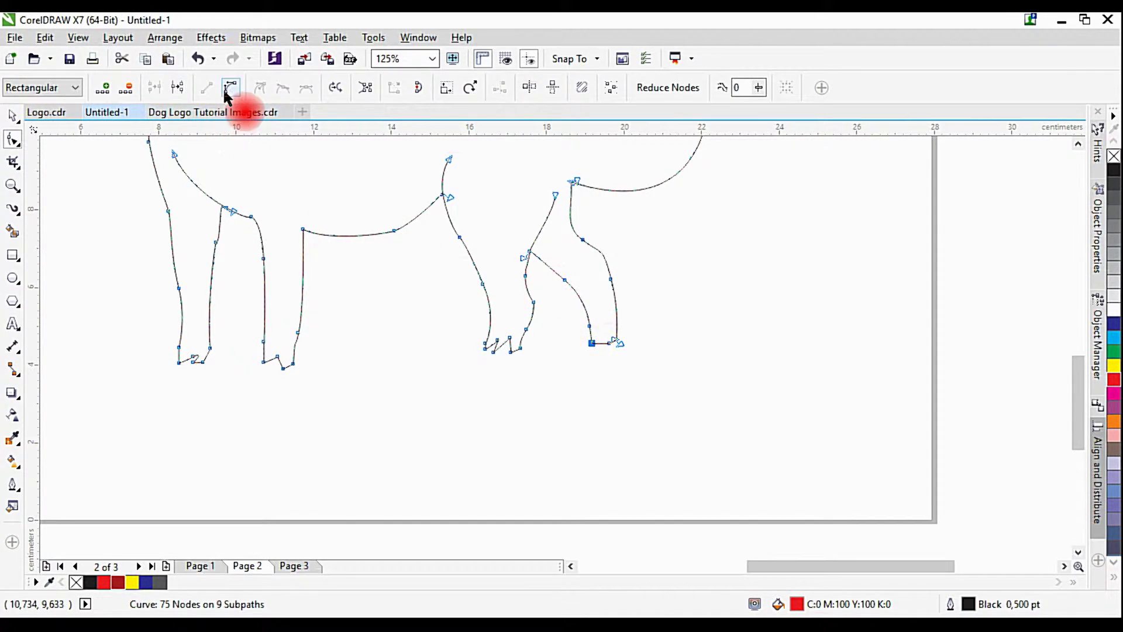
click(178, 88)
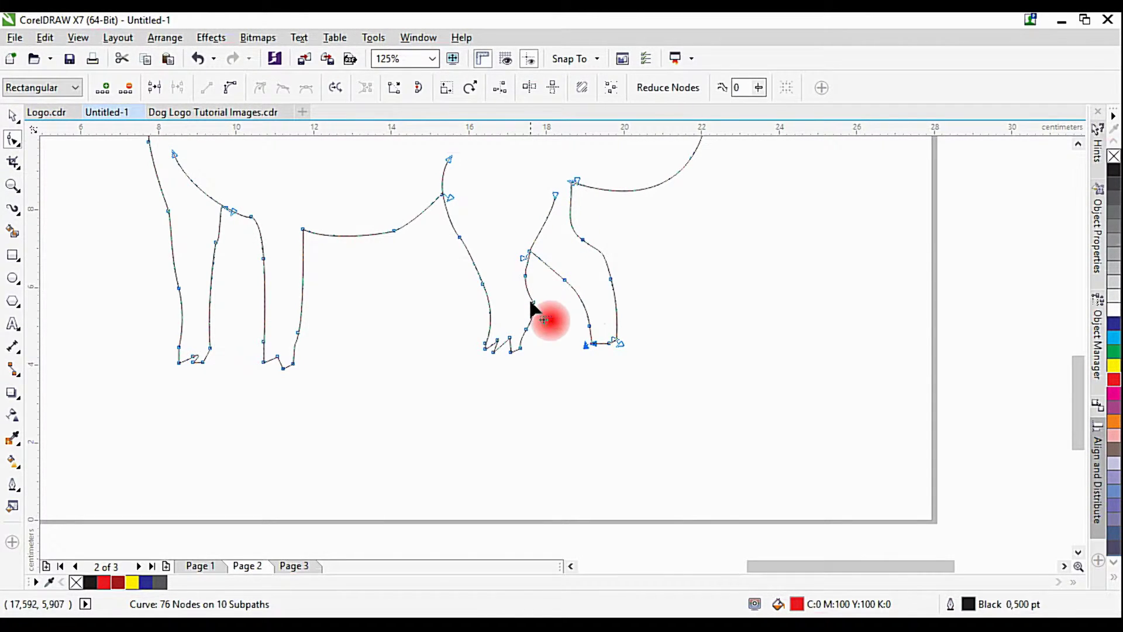
Step: Break the curve at the heel of the other hind paw and delete the surplus node just above it
click(520, 348)
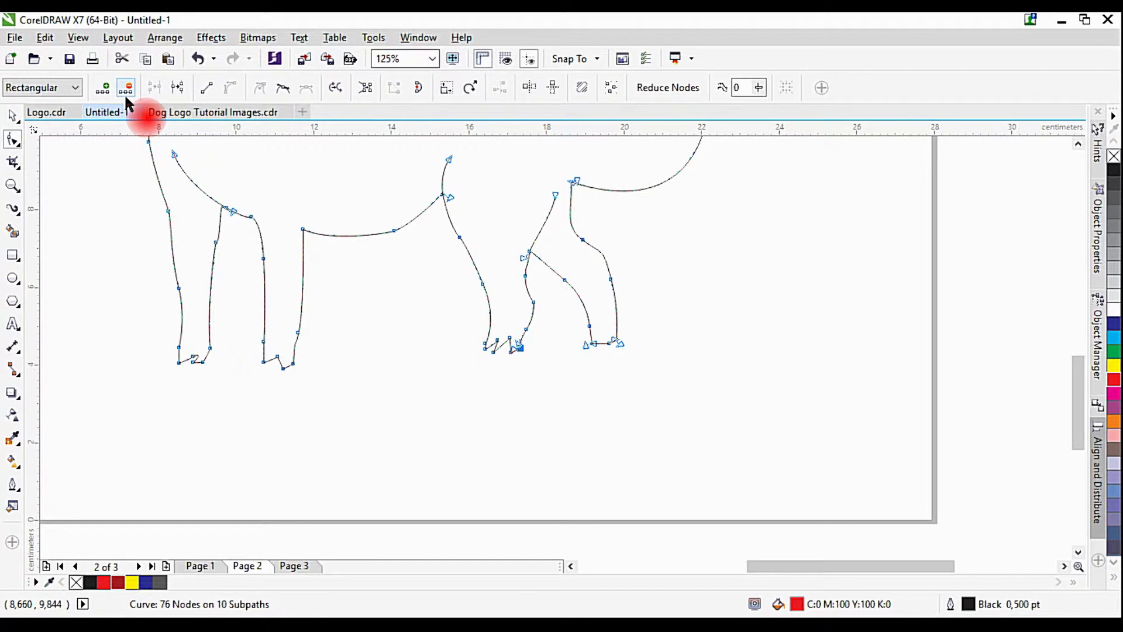
click(178, 87)
click(529, 324)
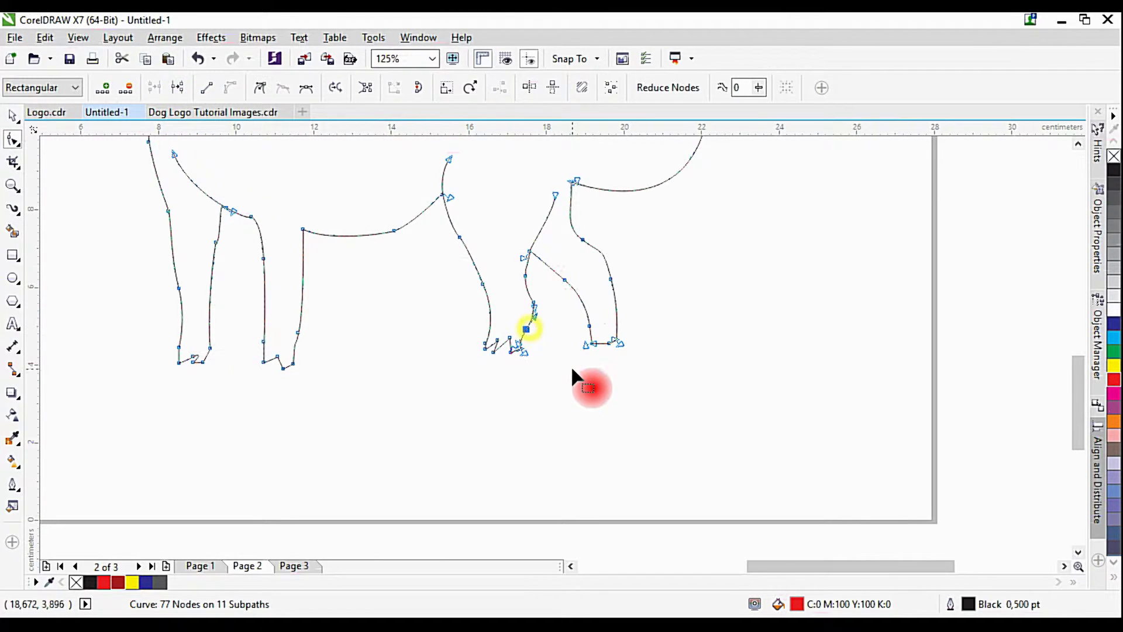
click(589, 398)
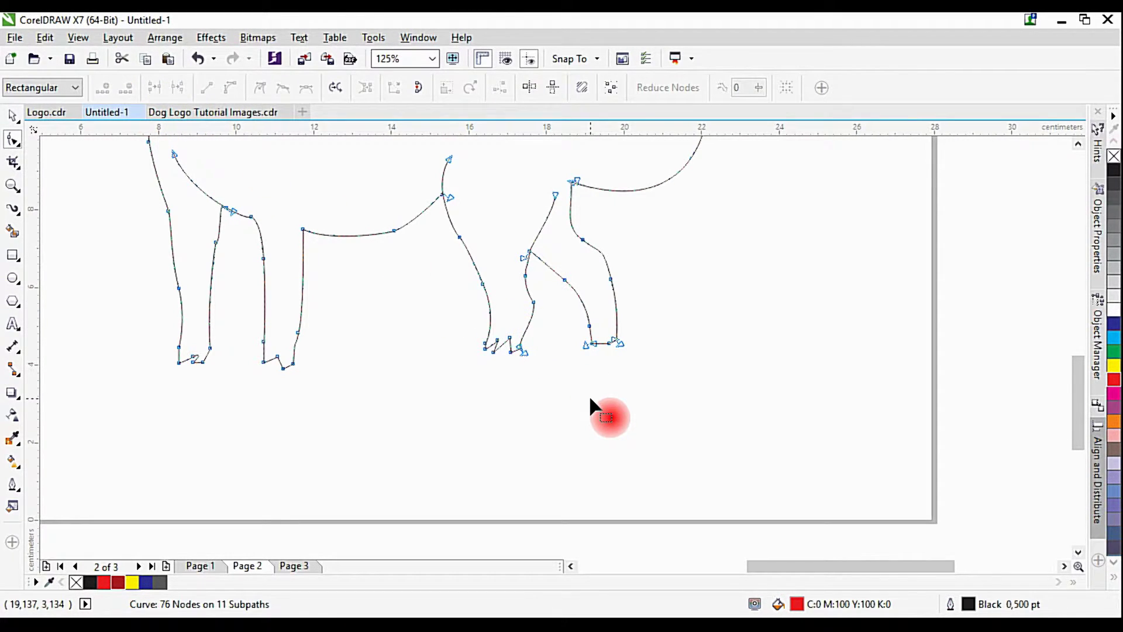
Step: Delete the surplus node at the front of the same hind paw and break the curve at the remaining front corner node
click(485, 349)
key(Delete)
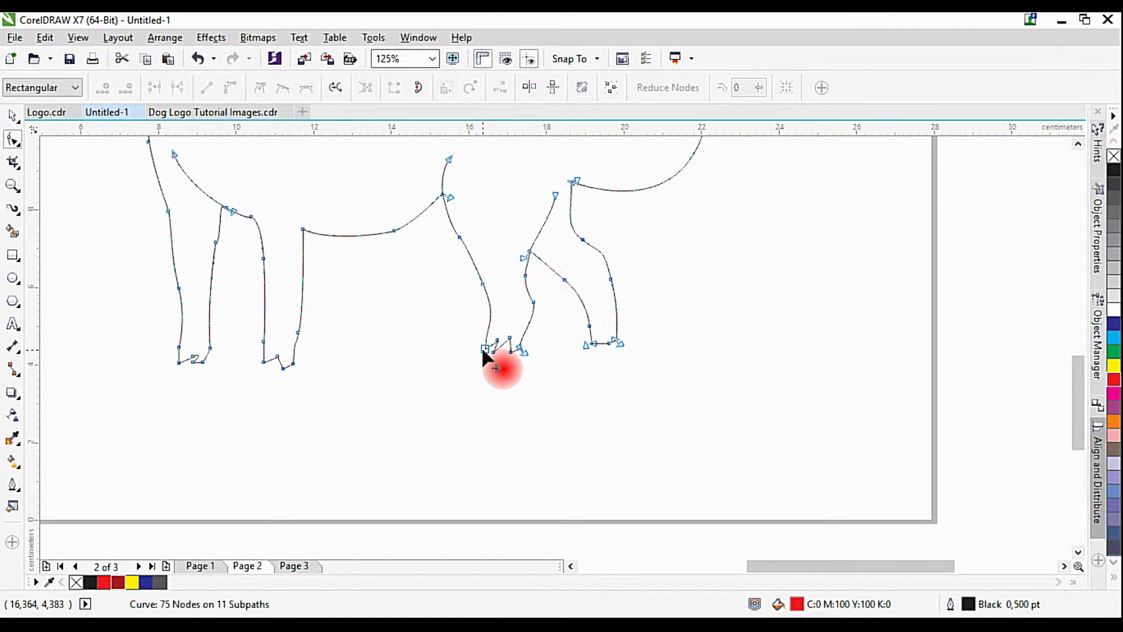
click(484, 348)
click(177, 87)
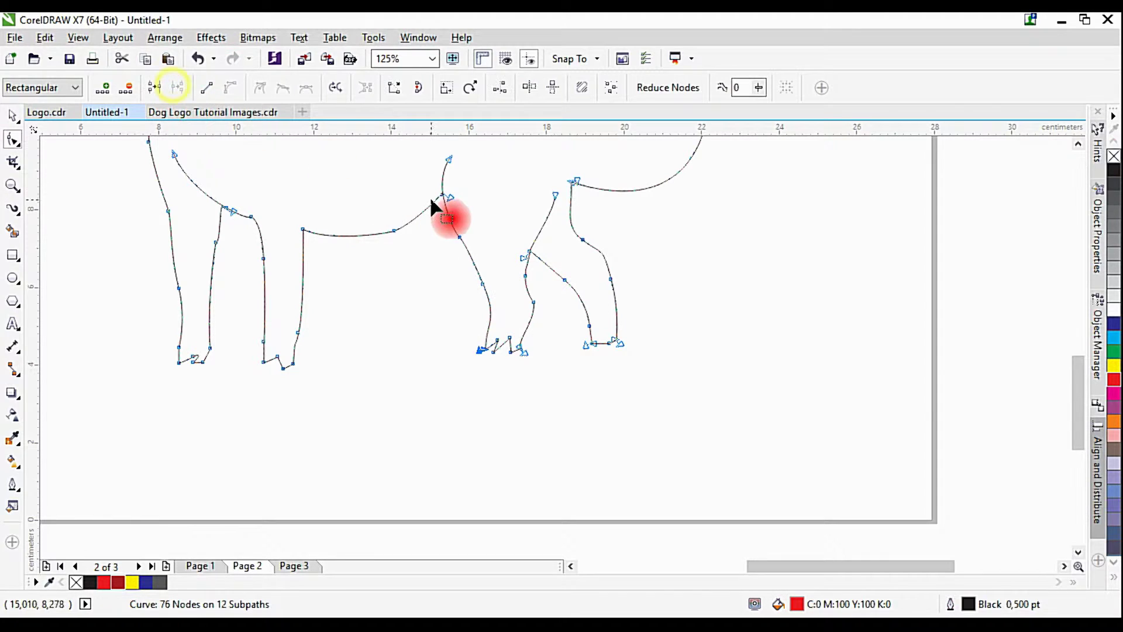
Step: Delete the surplus node on the near hind leg's front edge and break the curve where the belly meets the foreleg
click(484, 284)
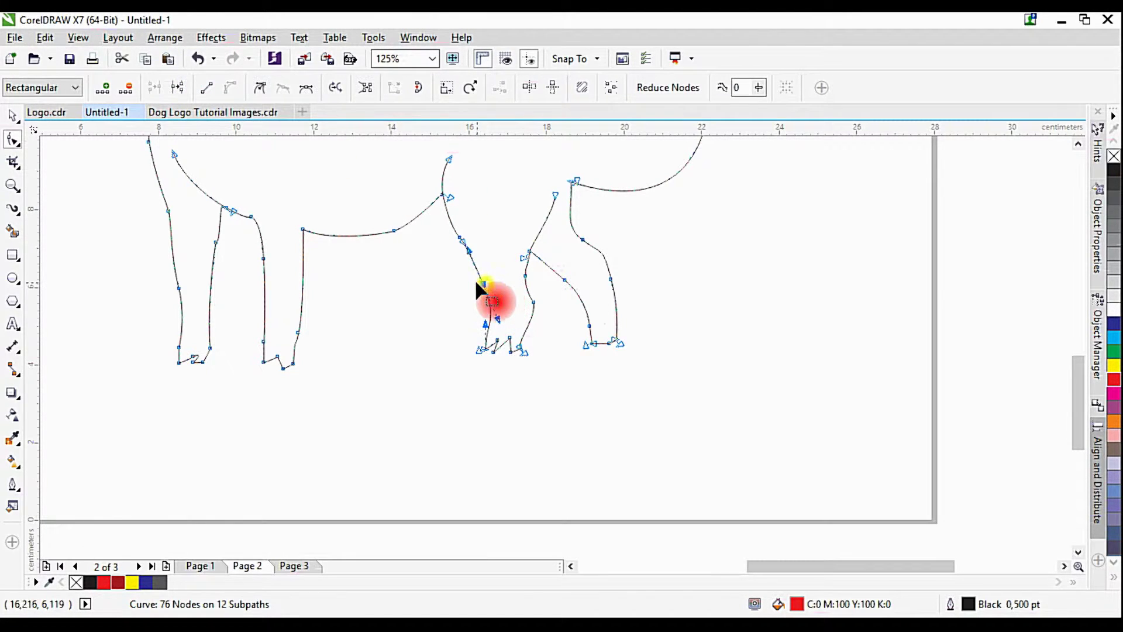
key(Delete)
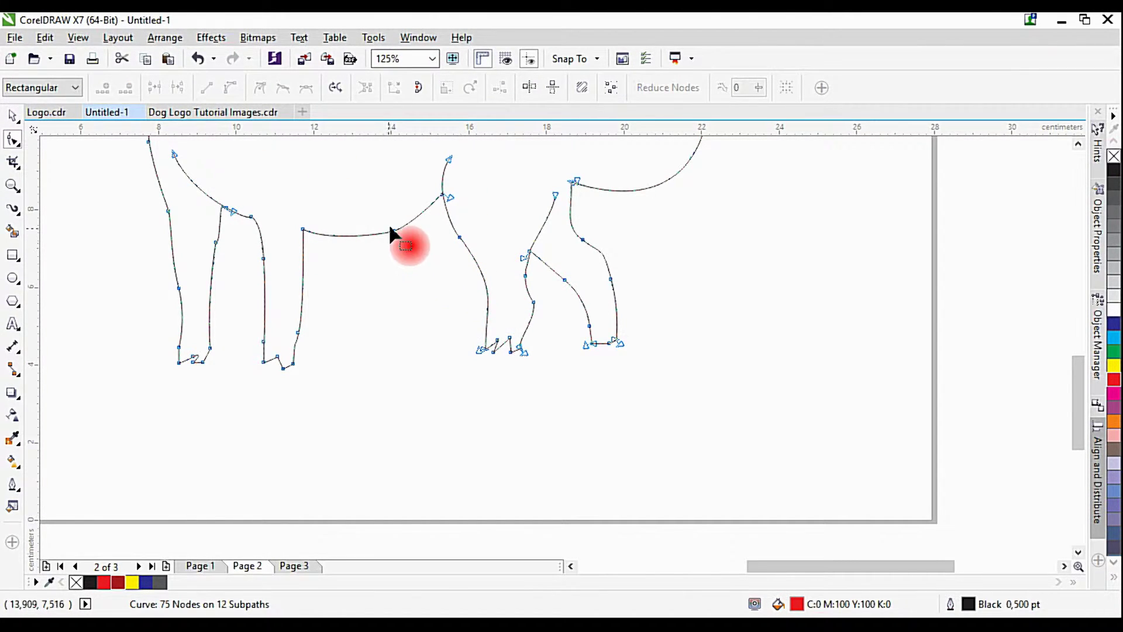
drag(392, 243, 563, 272)
scroll(563, 272, down, 1)
scroll(512, 266, up, 2)
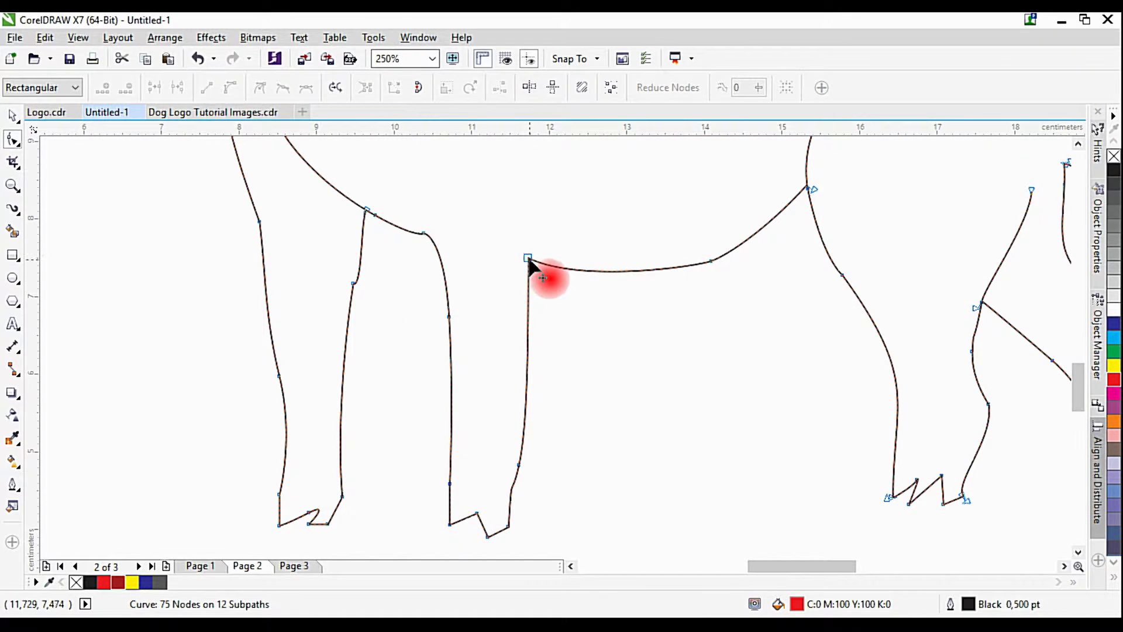
click(529, 258)
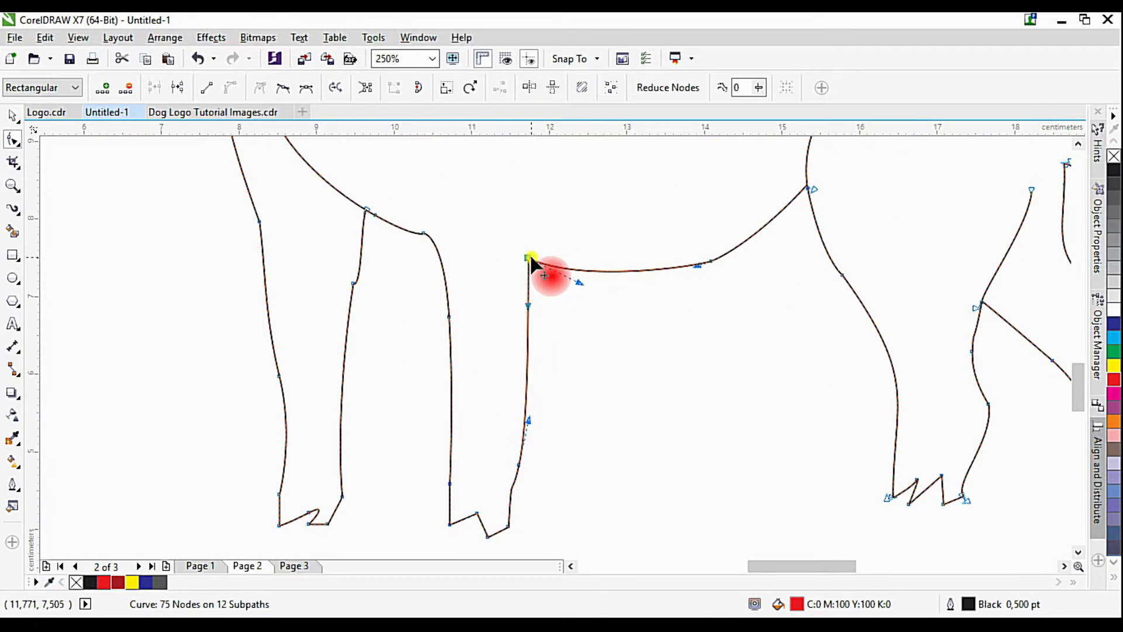
click(177, 88)
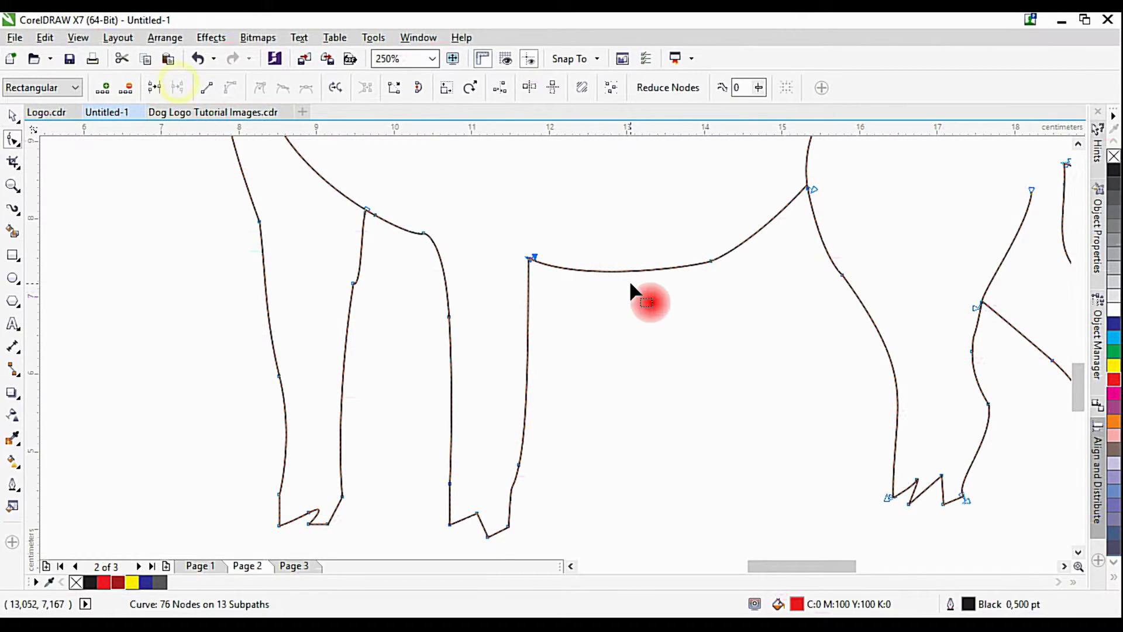
Step: Break the curve at the rear corner of that foreleg's paw, at the top of the leg's front edge and at the paw's front corner
click(509, 526)
click(177, 87)
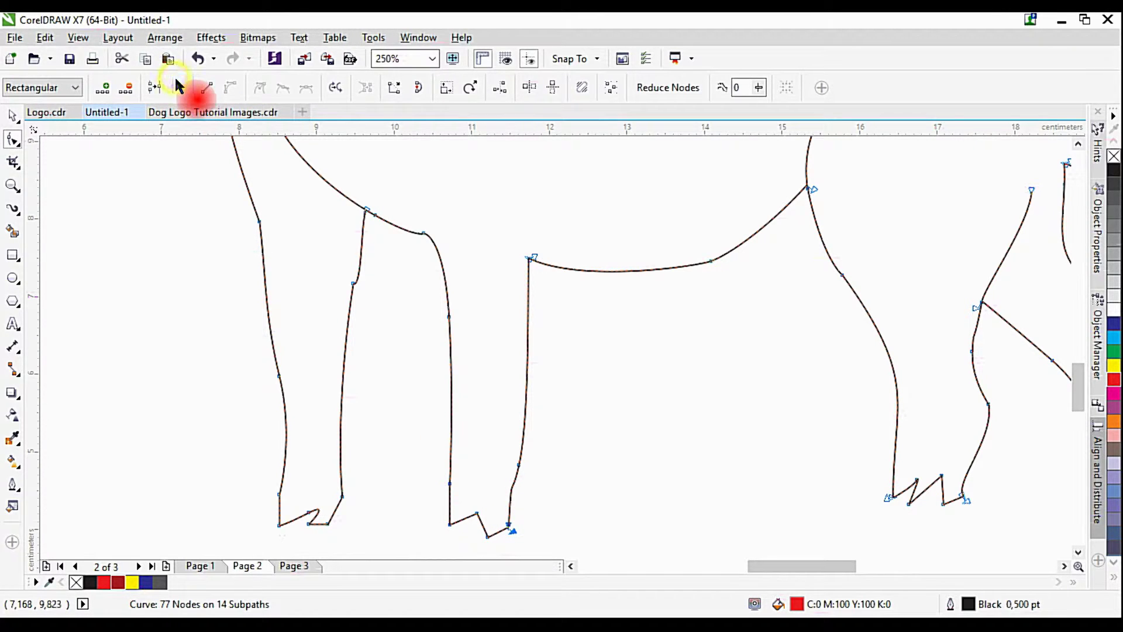
click(425, 234)
click(178, 87)
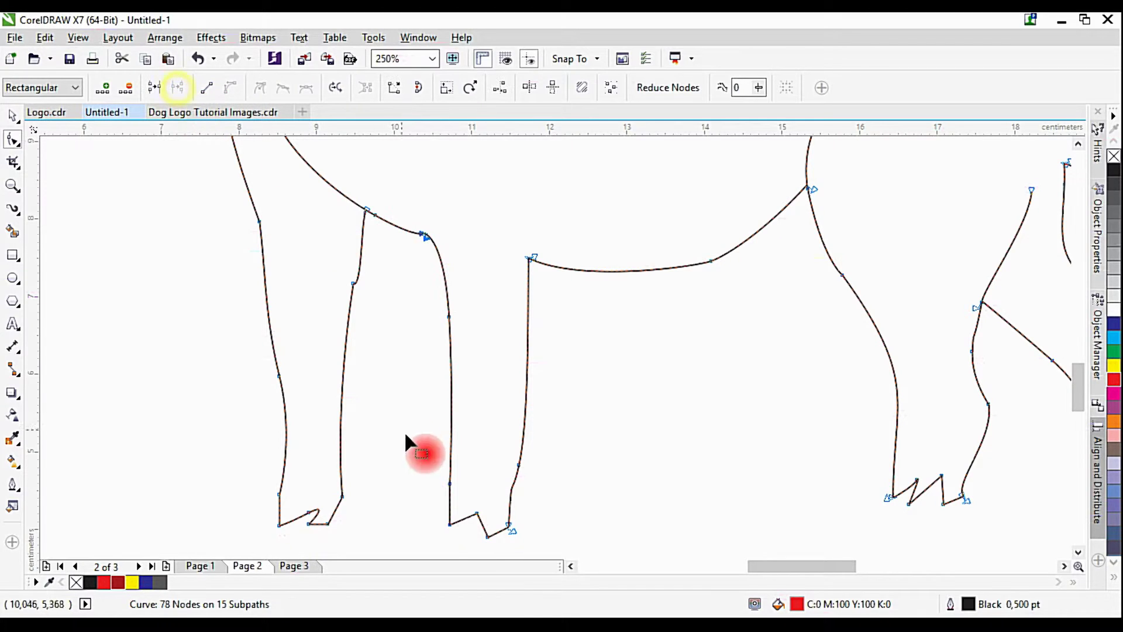
click(450, 523)
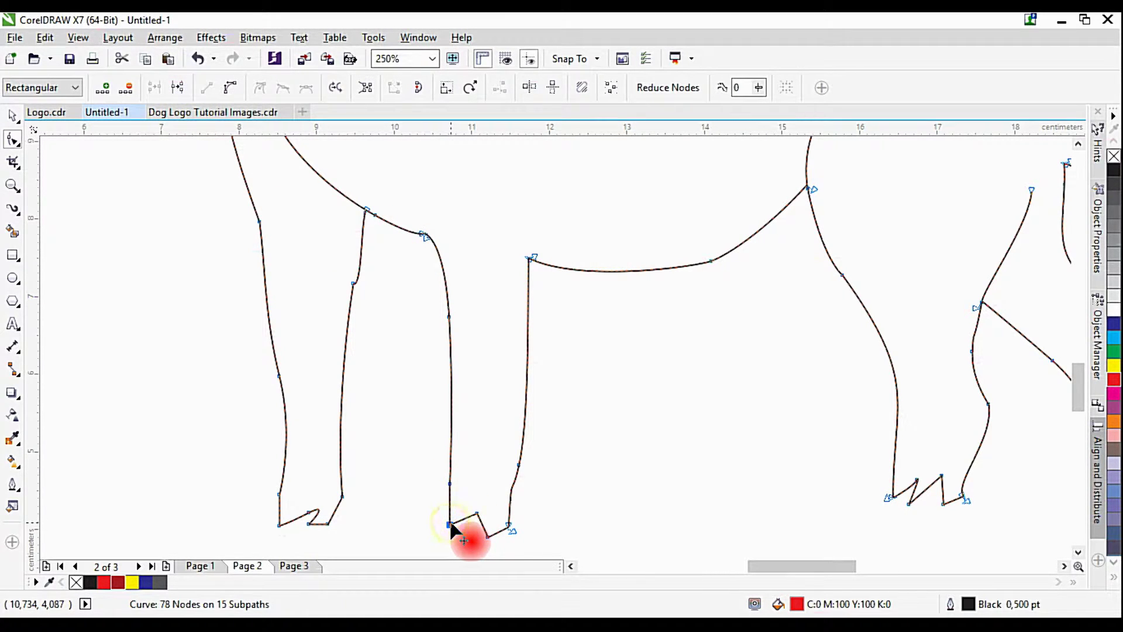
click(178, 88)
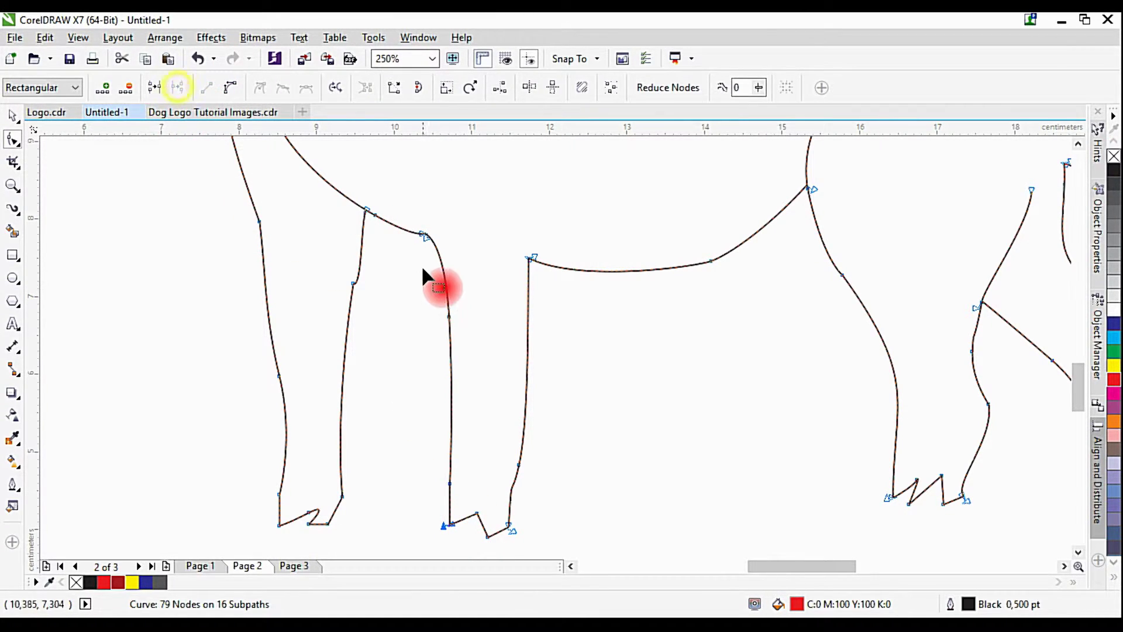
Step: Break the curve at the heel of the foremost front paw, on the chest above that leg and at the paw's front corner
drag(363, 211, 430, 298)
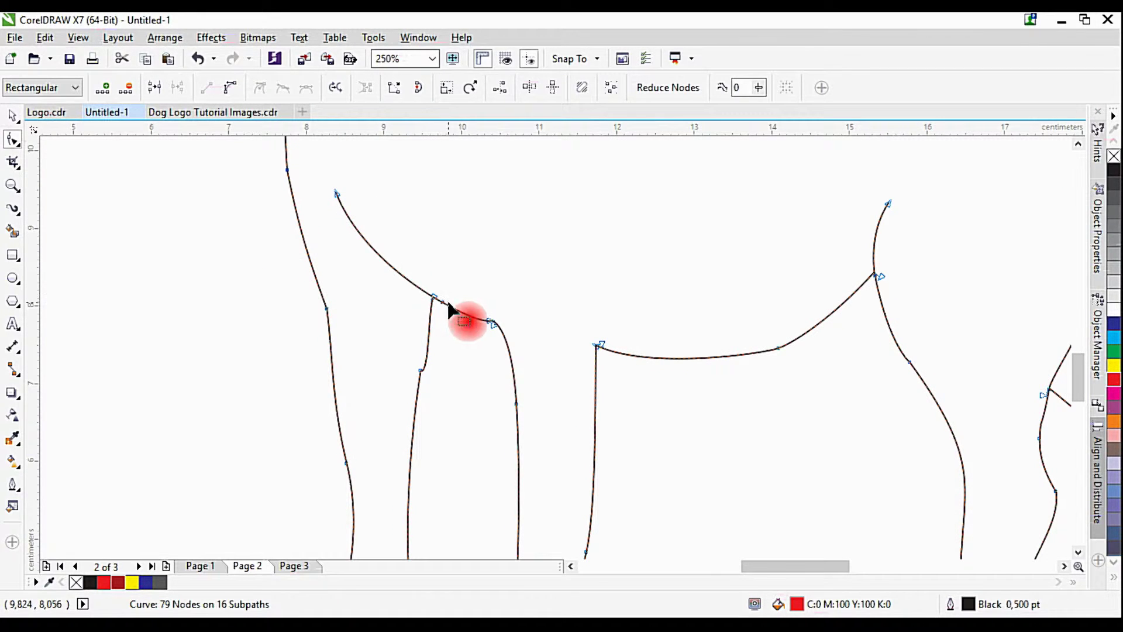
drag(382, 364, 456, 272)
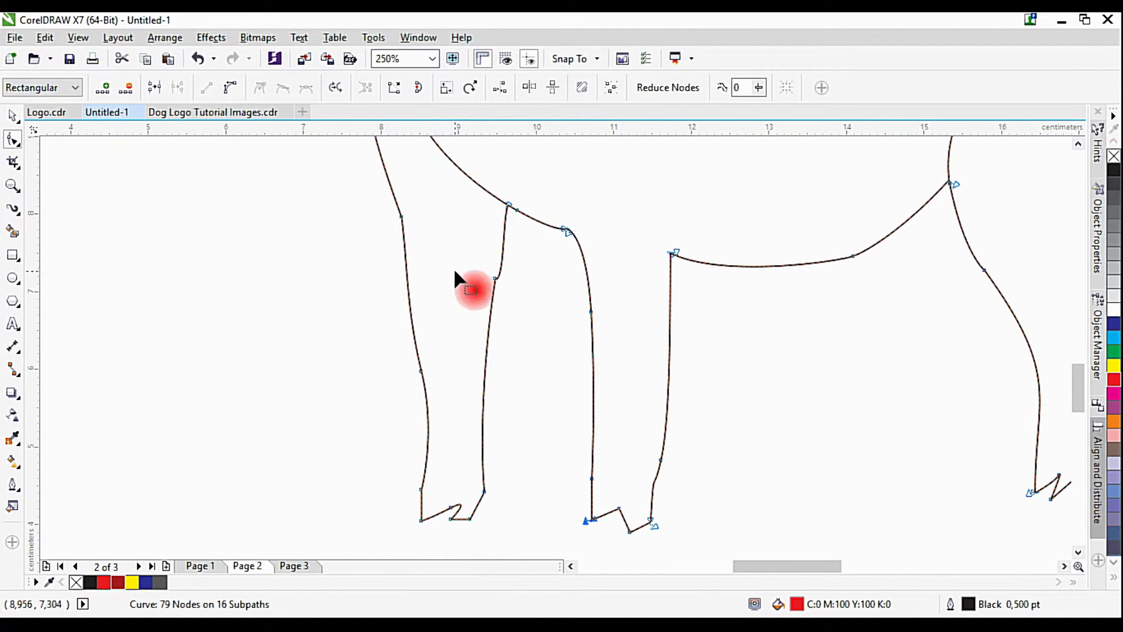
click(484, 490)
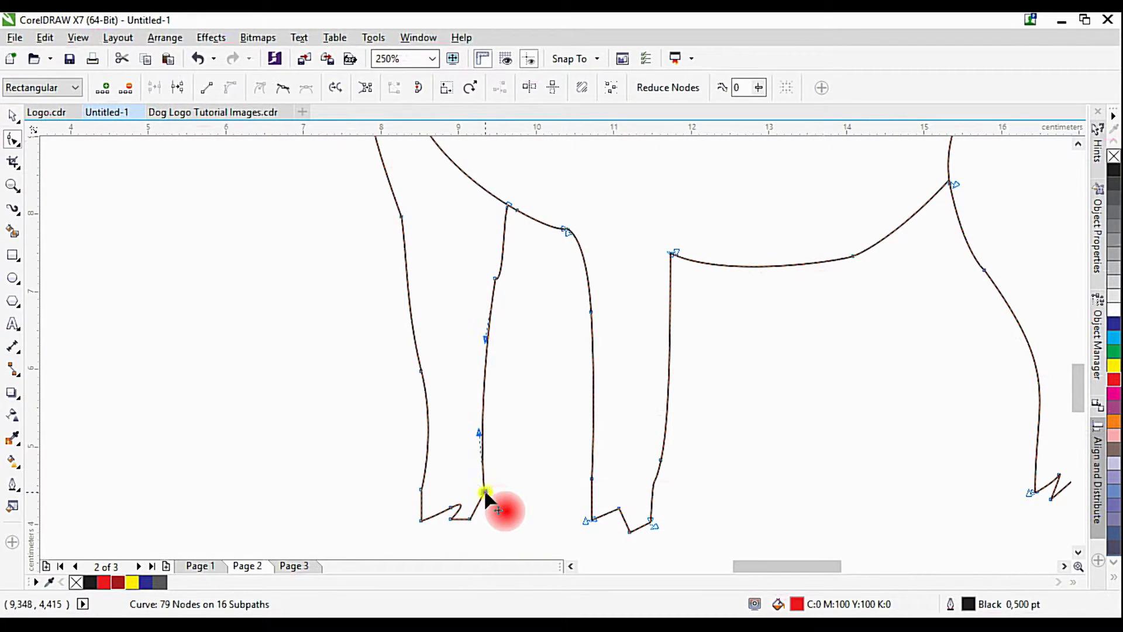
click(178, 87)
scroll(404, 249, down, 3)
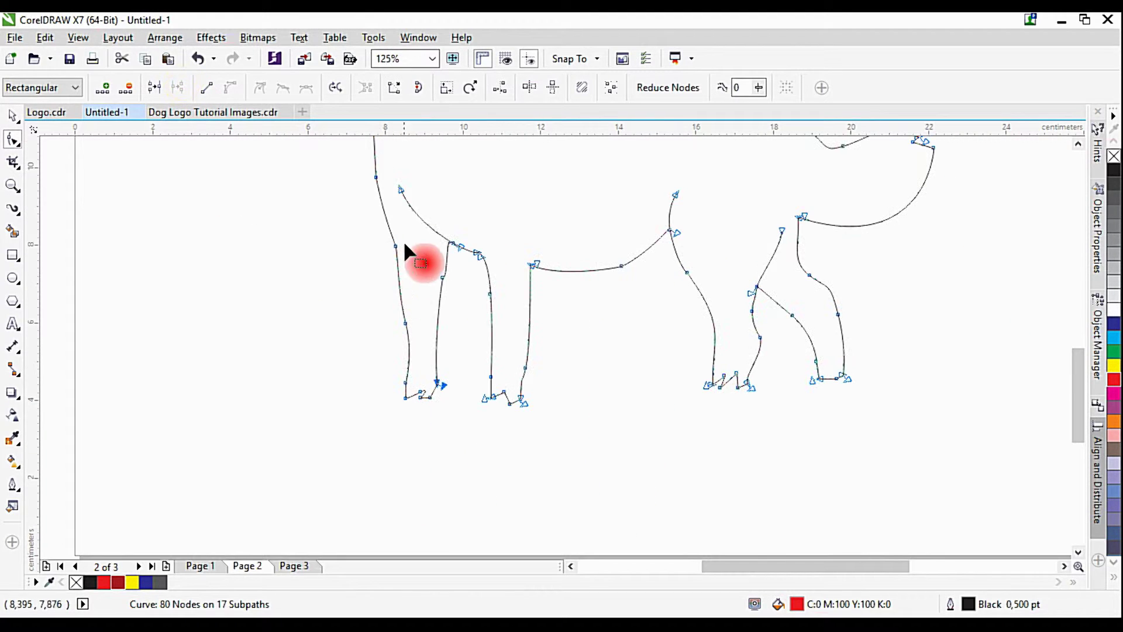
click(375, 176)
click(179, 87)
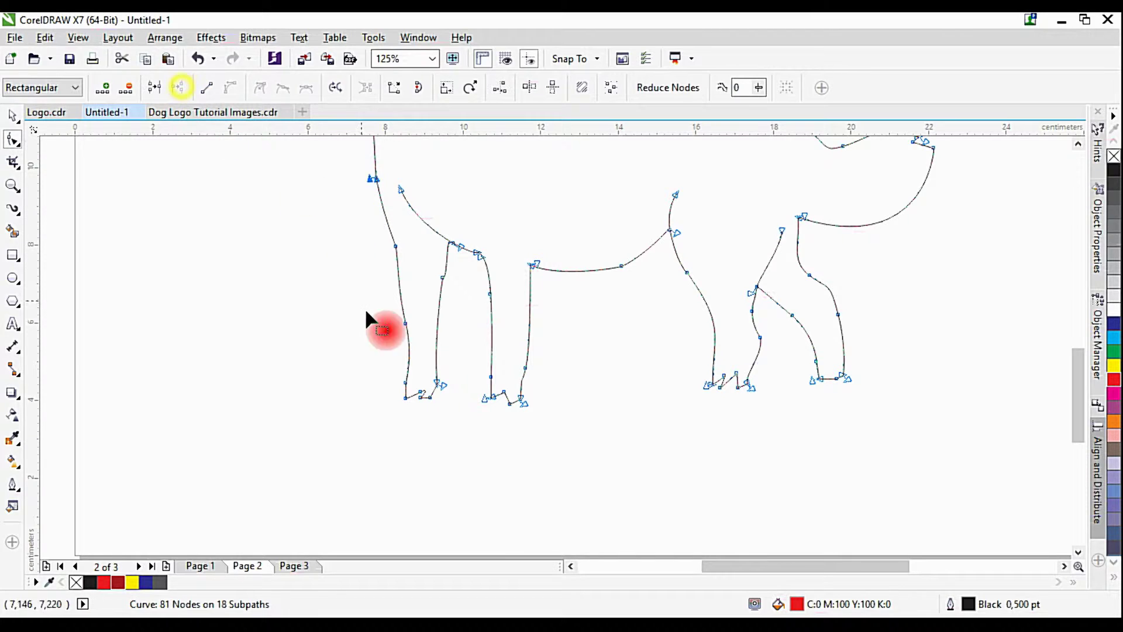
click(407, 395)
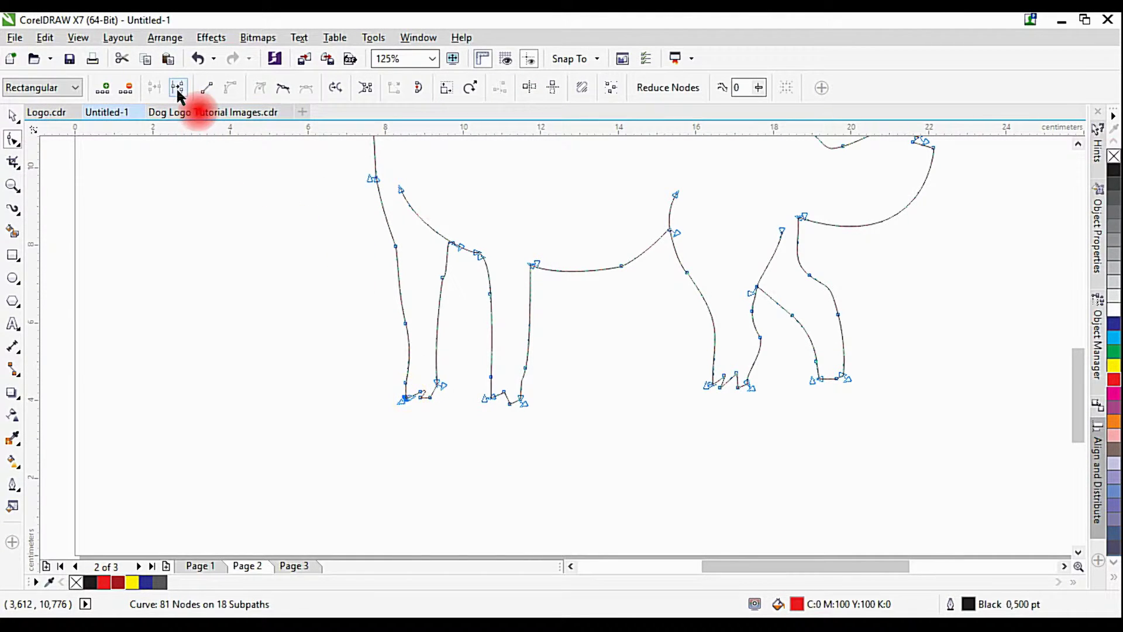
click(179, 88)
Step: Break the curve where the throat meets the head, at the outer base of the front ear and midway between the ears
scroll(422, 393, up, 3)
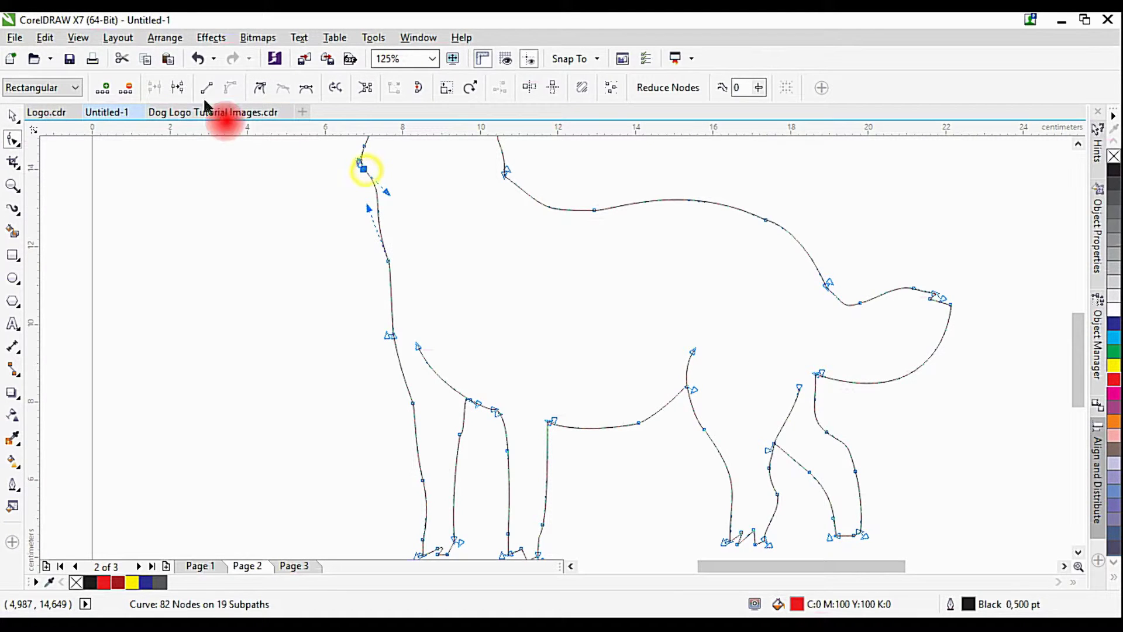
click(179, 86)
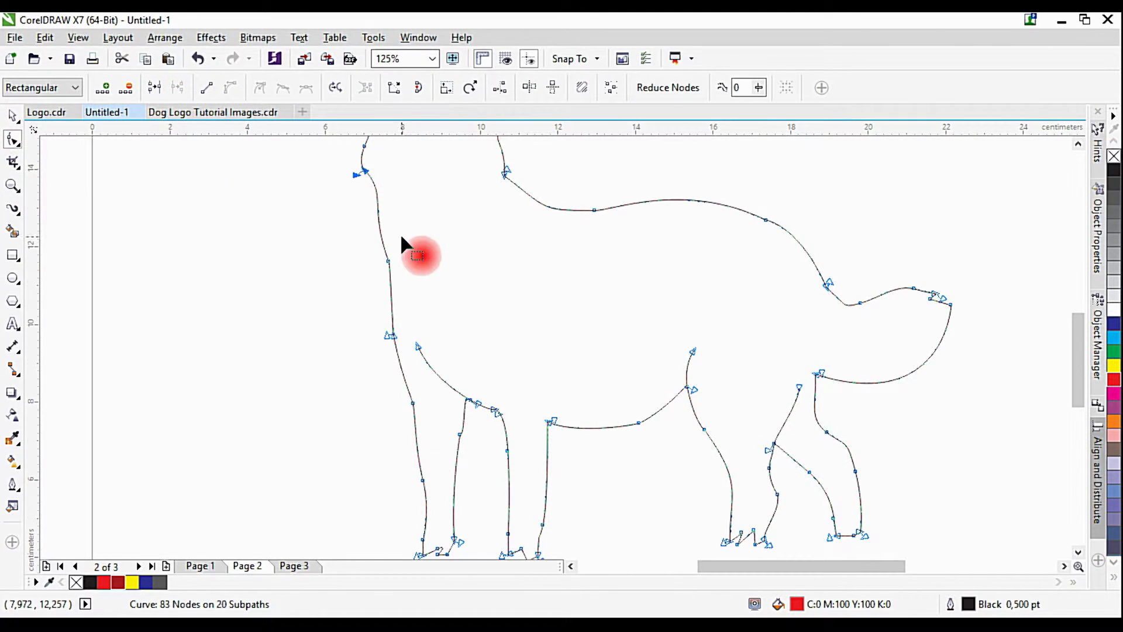
scroll(401, 241, up, 3)
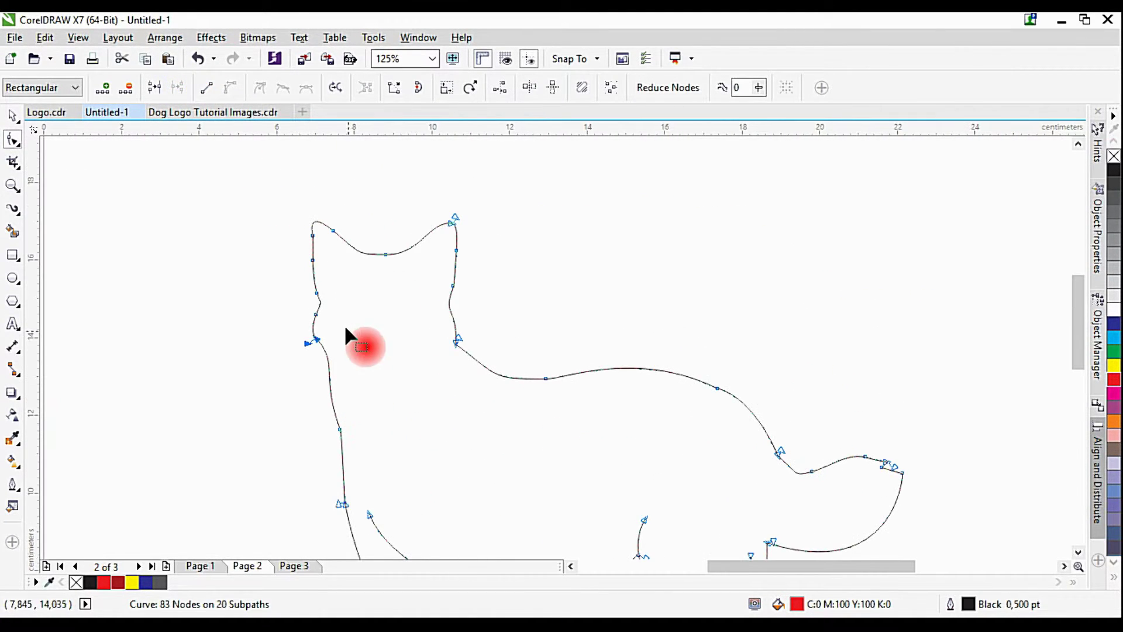
click(312, 260)
click(177, 87)
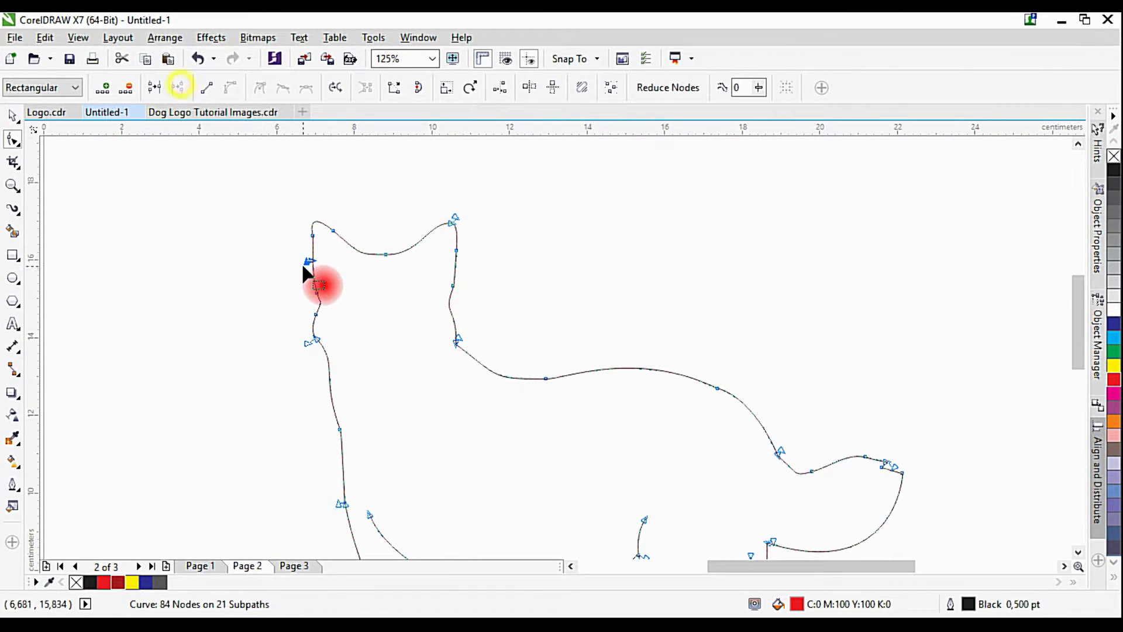
click(386, 255)
click(178, 87)
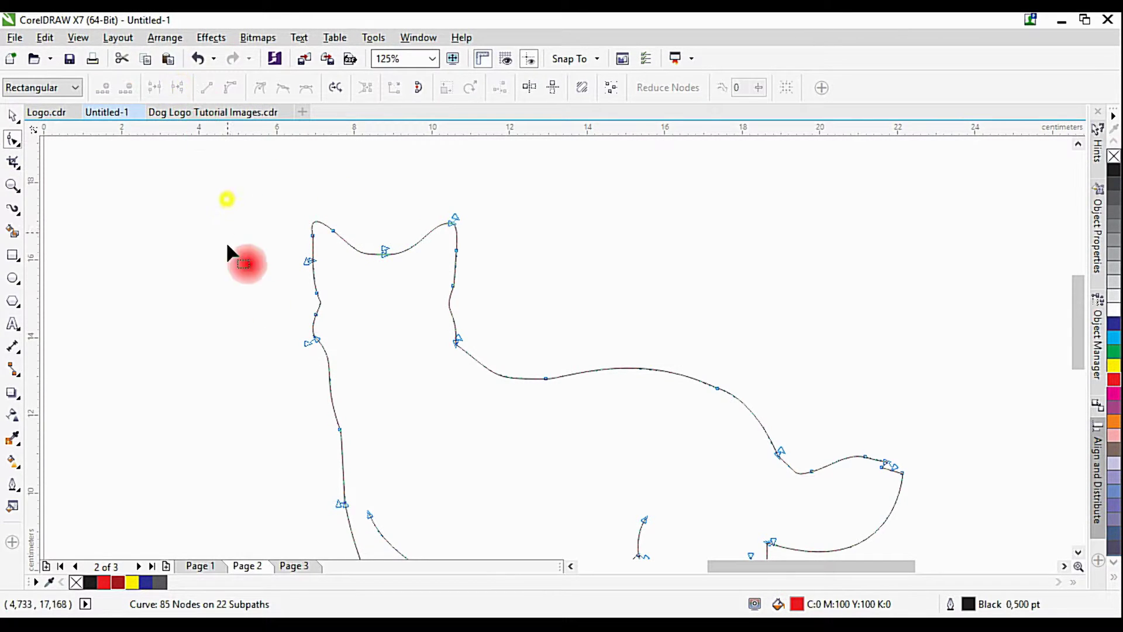
Step: Try to move the back line away from the dog outline as an object, and undo the move
scroll(231, 251, down, 2)
click(532, 328)
drag(464, 348, 590, 326)
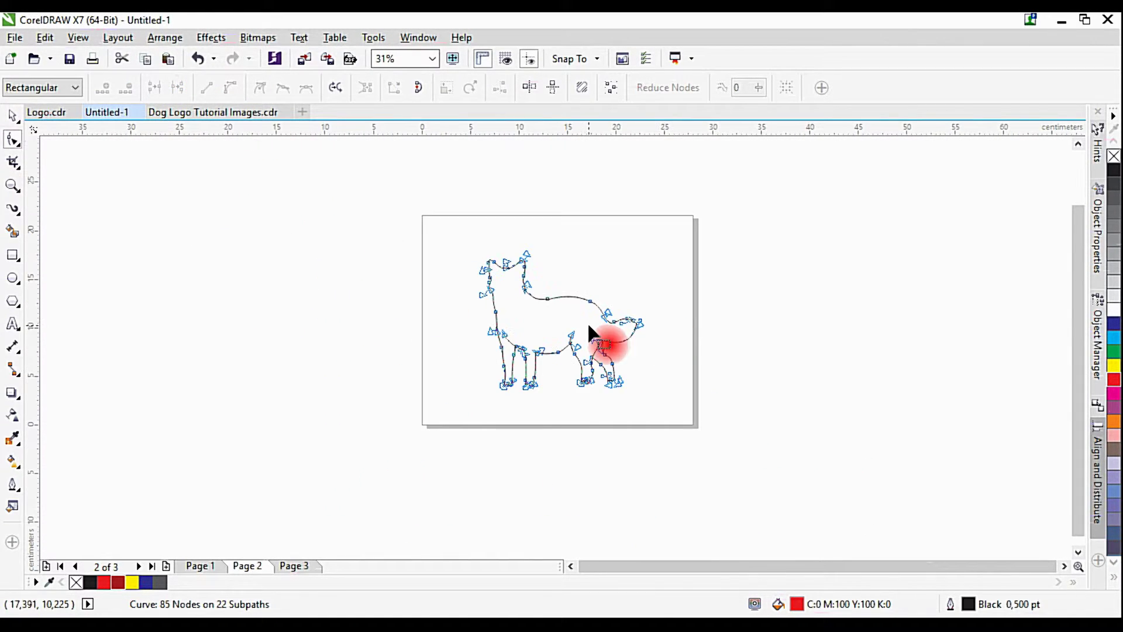
click(13, 117)
click(686, 320)
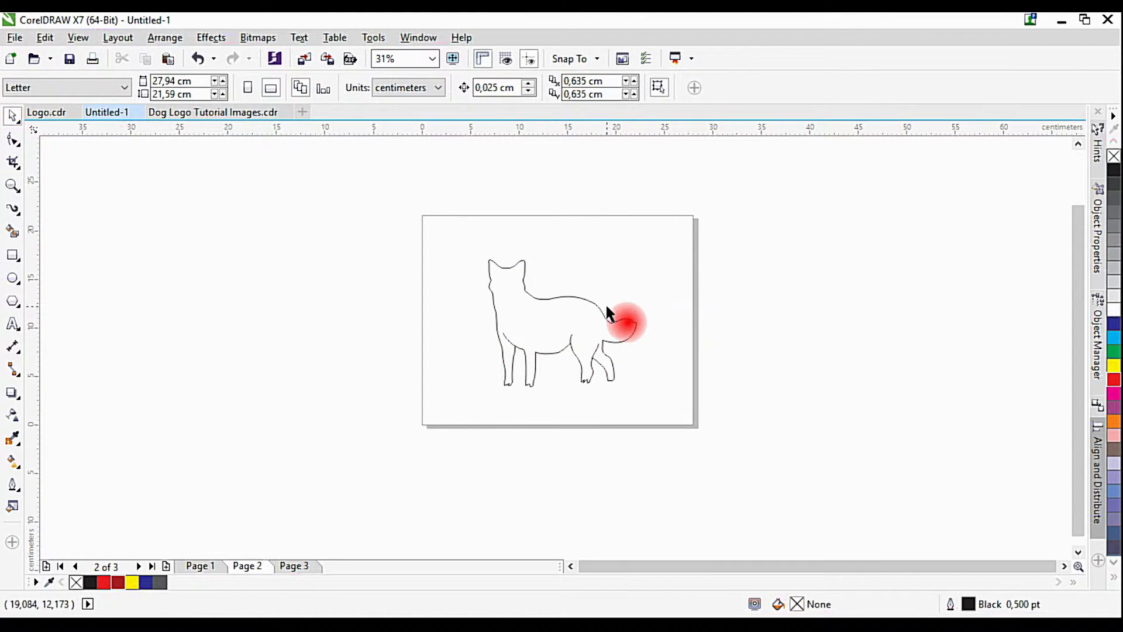
scroll(605, 327, up, 1)
scroll(605, 331, up, 1)
click(604, 286)
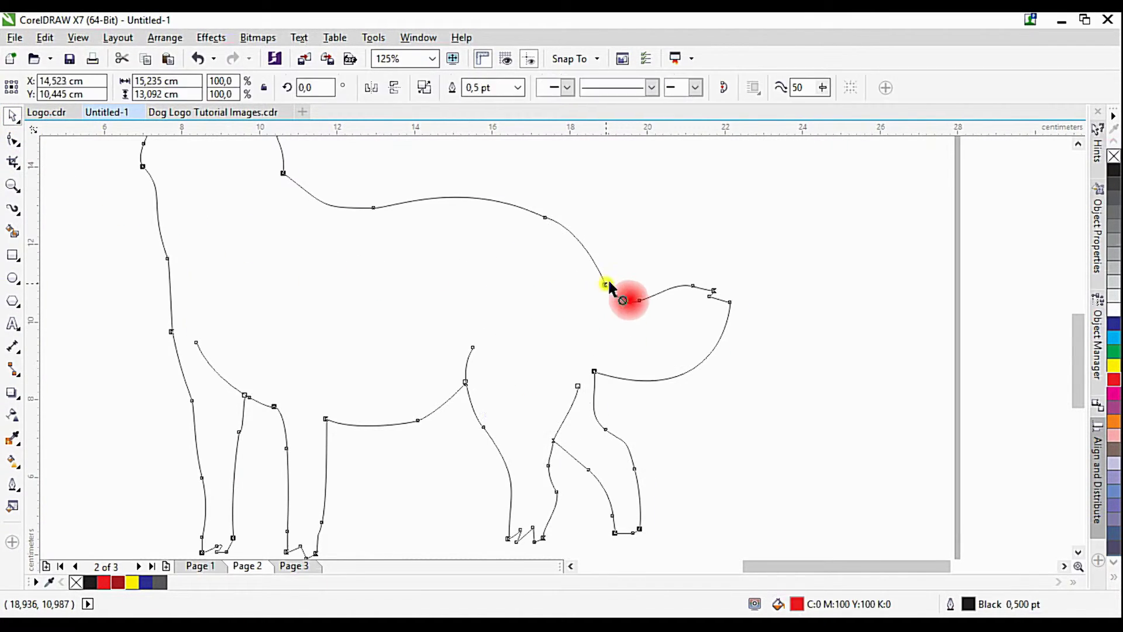
drag(604, 287, 754, 275)
click(199, 59)
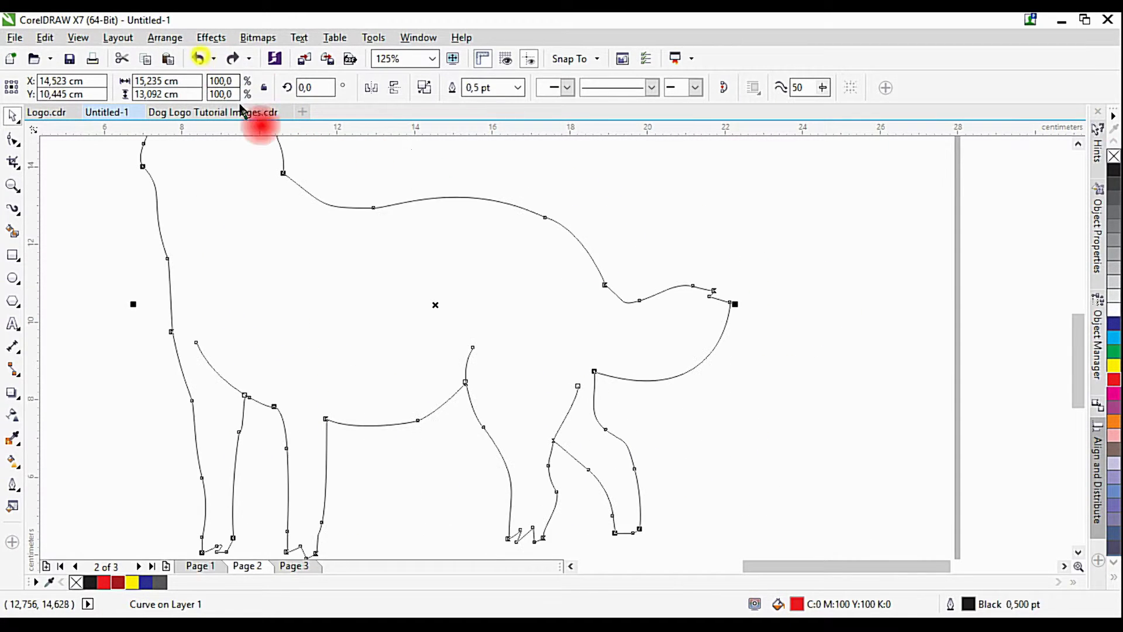
Step: Break the whole dog curve apart into separate objects with Break Curve Apart and deselect them
scroll(463, 326, down, 1)
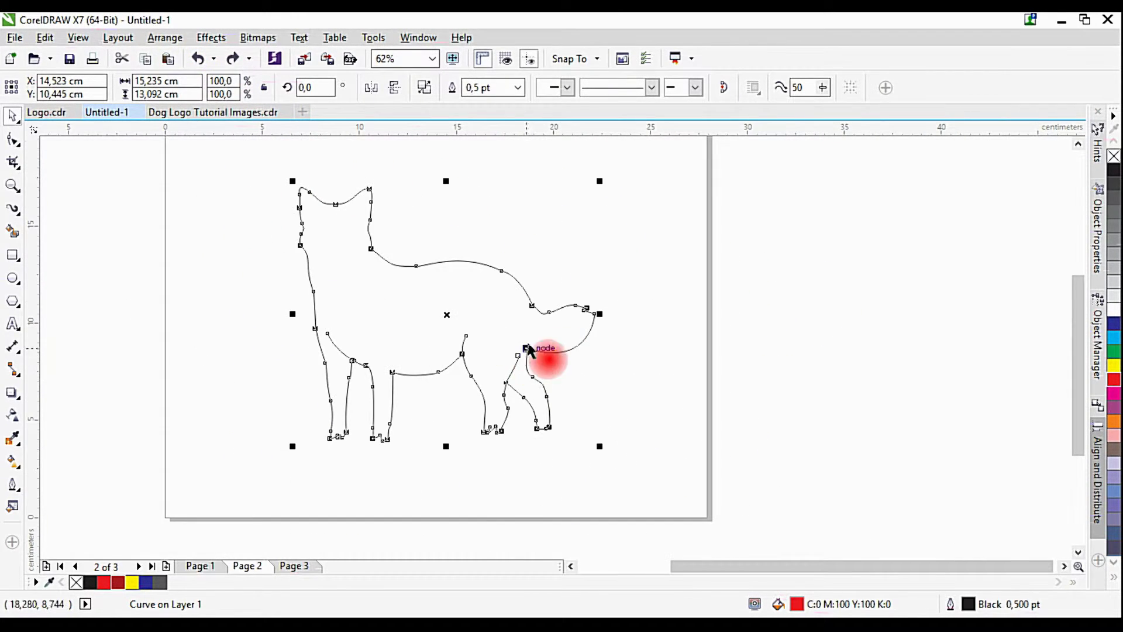
drag(247, 156, 731, 497)
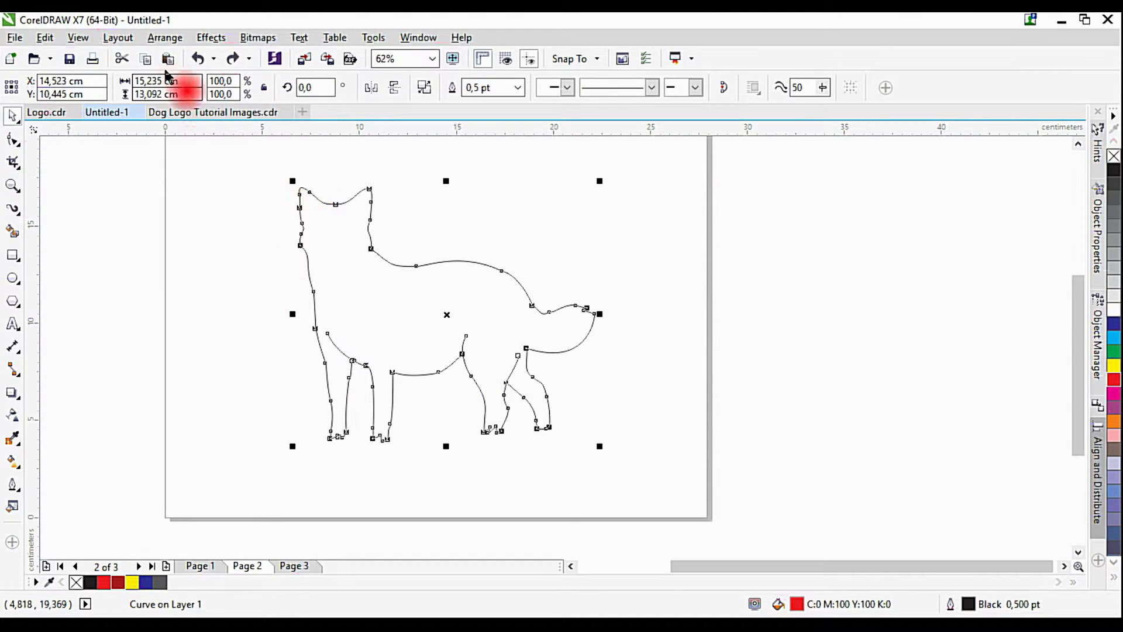
click(161, 39)
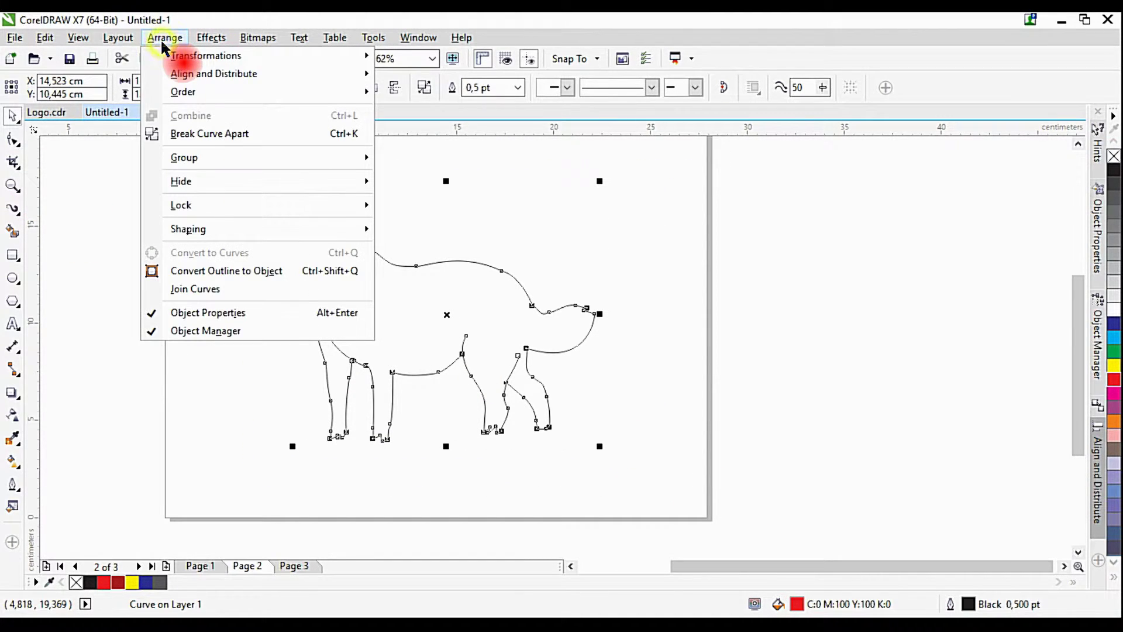
click(203, 135)
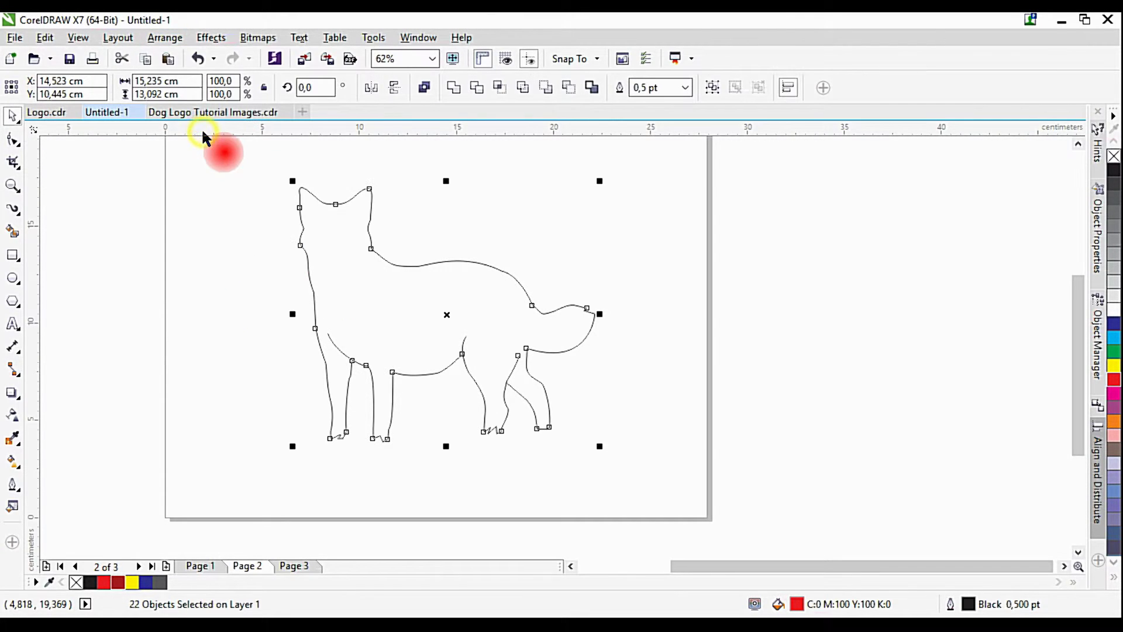
click(522, 237)
Step: Pull the back, upper tail and lower tail segments aside to test their separation, and undo the three moves
drag(500, 268, 570, 212)
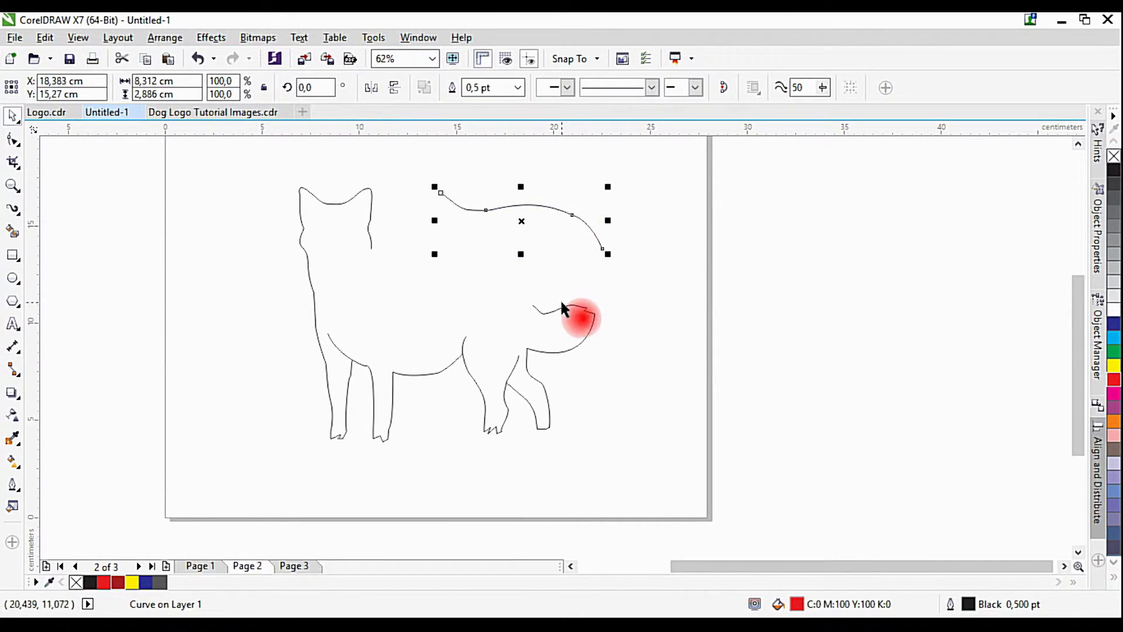
drag(562, 308, 601, 281)
drag(588, 331, 655, 348)
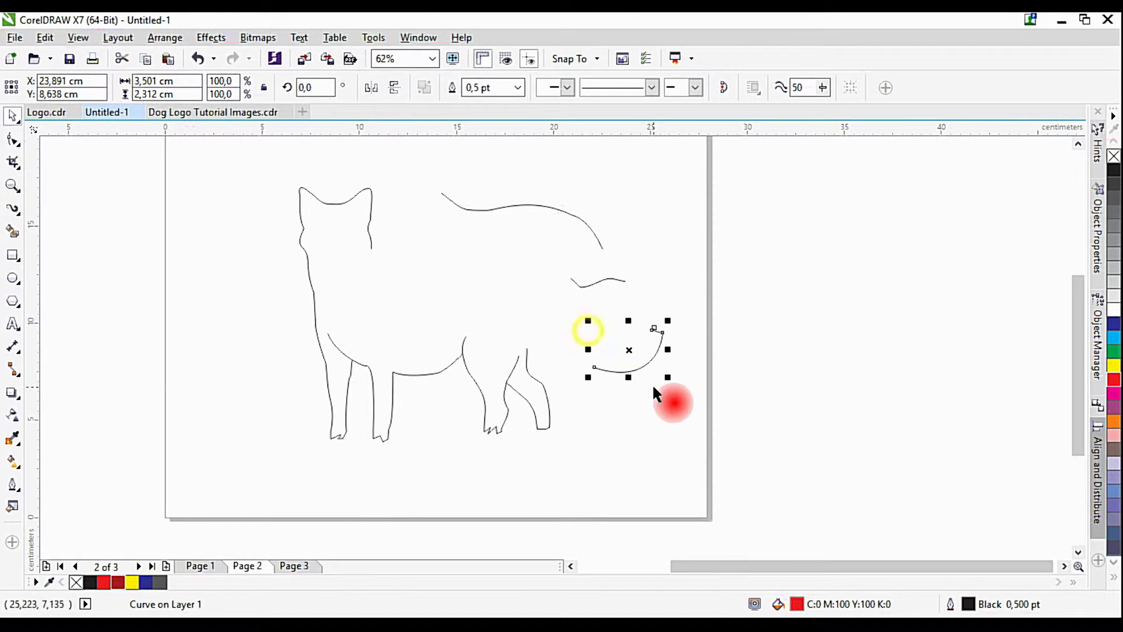
click(197, 59)
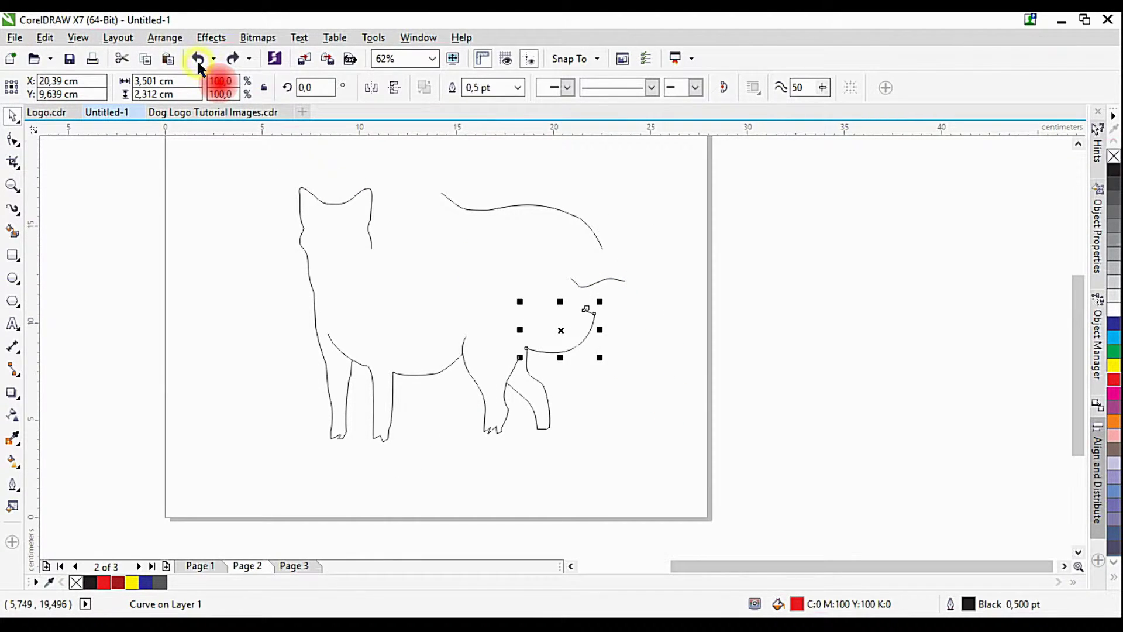
click(198, 58)
click(198, 58)
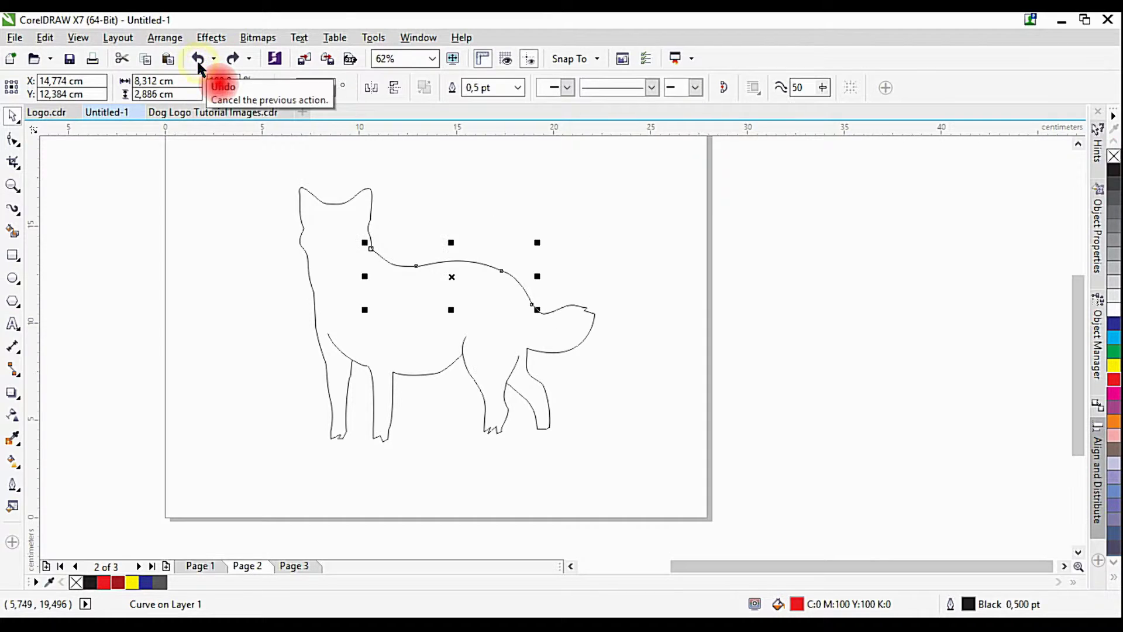
click(458, 167)
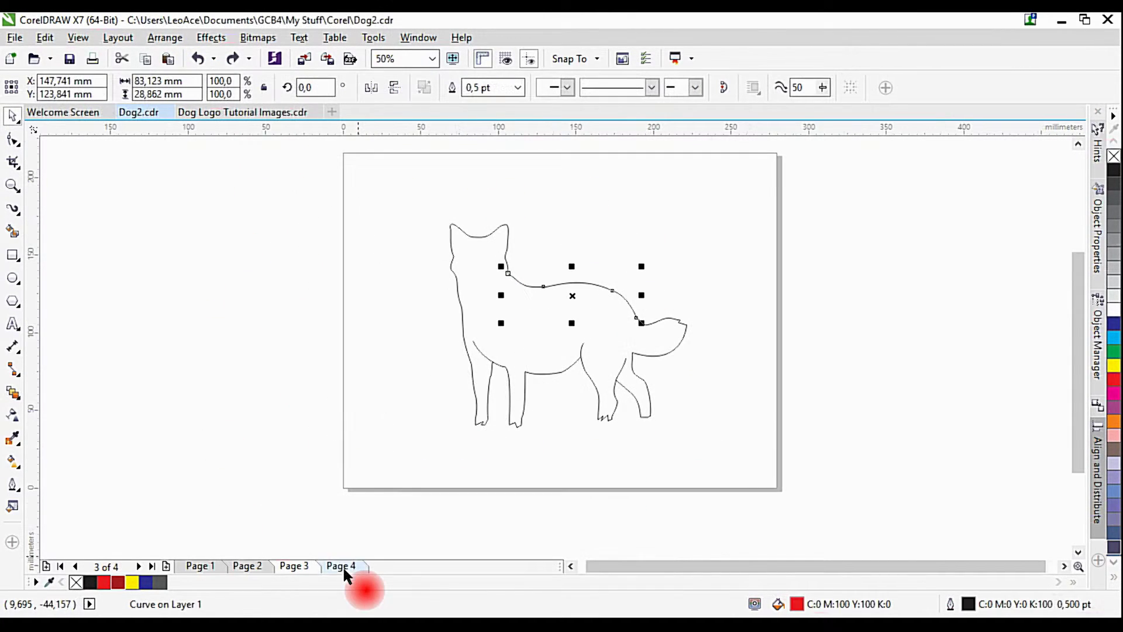
Step: On Page 4 of Dog2.cdr, draw a flat horizontal ellipse about 154 mm wide and 13 mm high
click(343, 567)
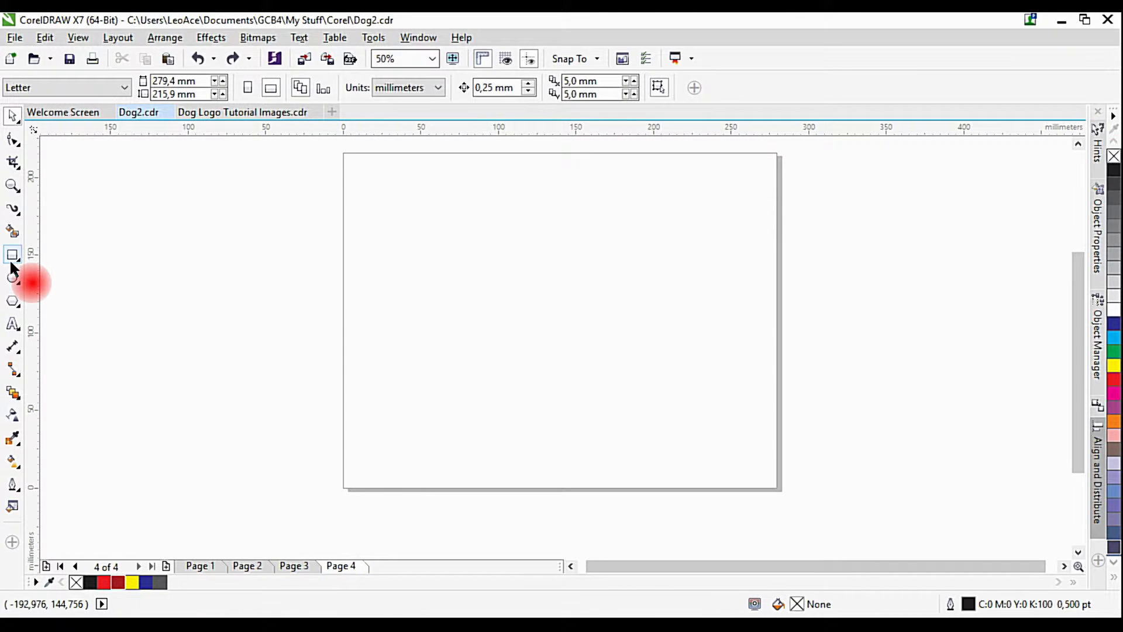
click(13, 280)
scroll(432, 269, up, 1)
drag(530, 294, 734, 311)
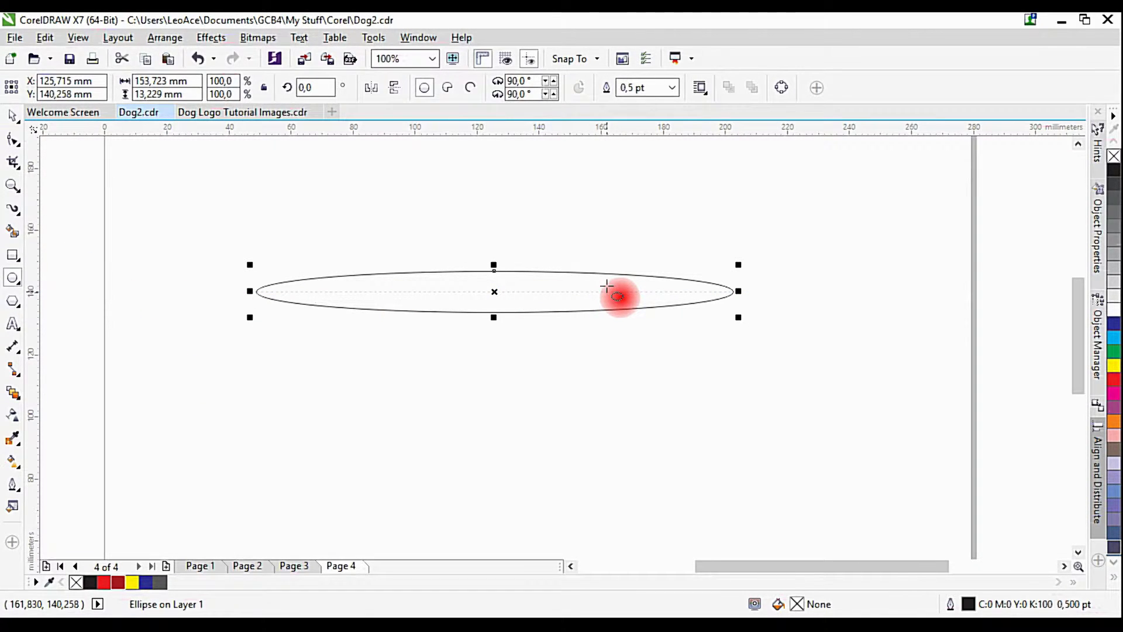
Step: Convert the flat ellipse to curves and select its left end node for shape editing
click(164, 37)
click(241, 255)
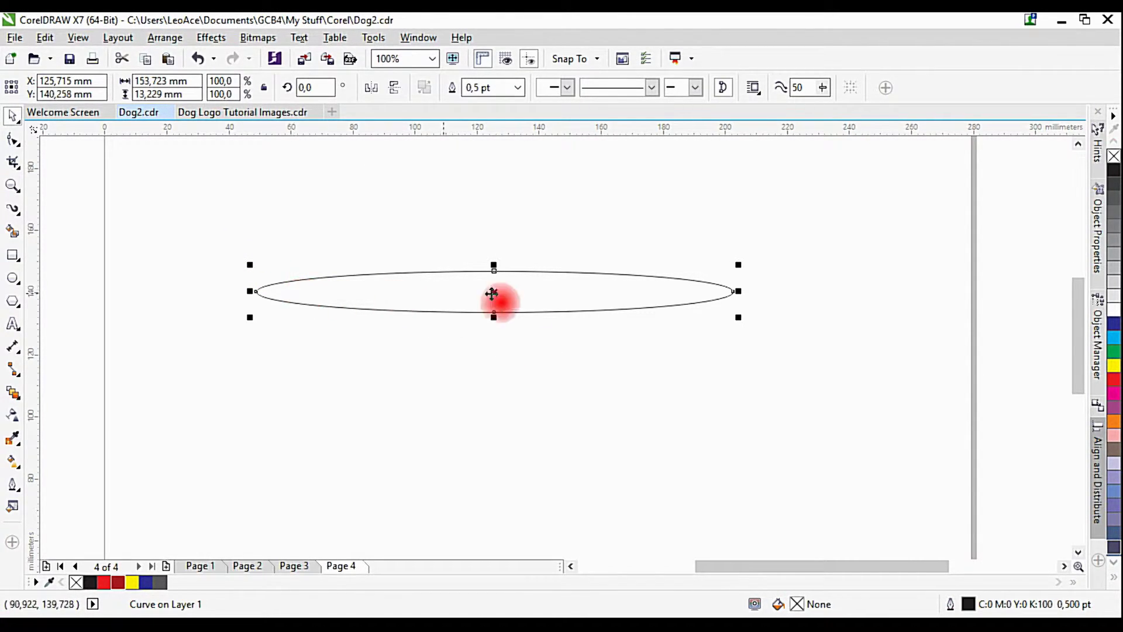
key(F10)
click(256, 291)
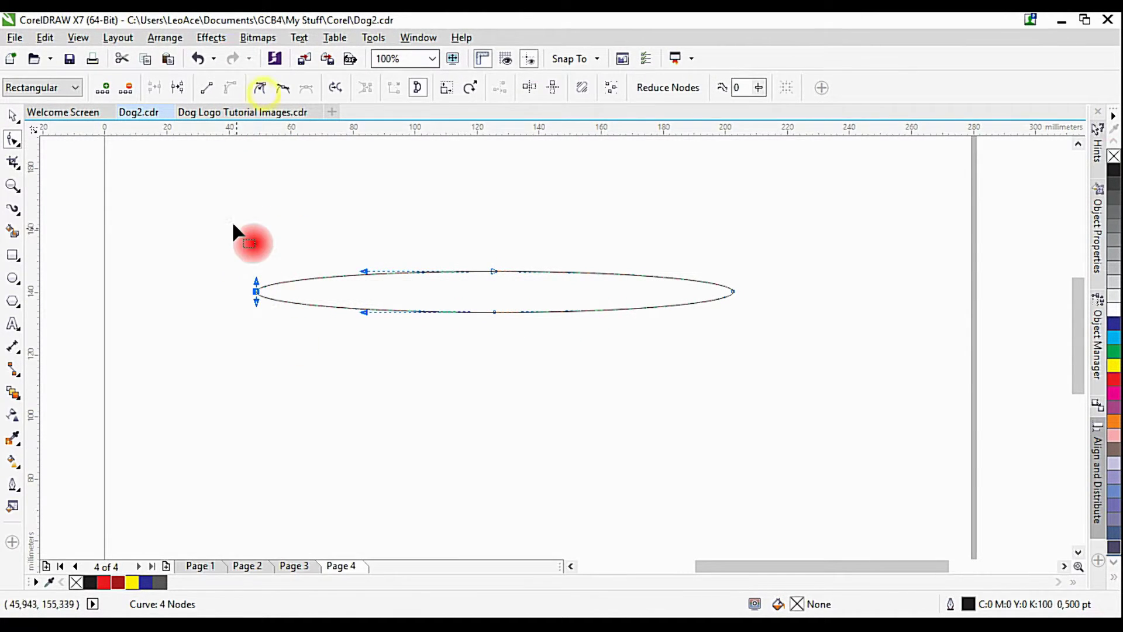
scroll(232, 225, up, 2)
scroll(371, 439, down, 2)
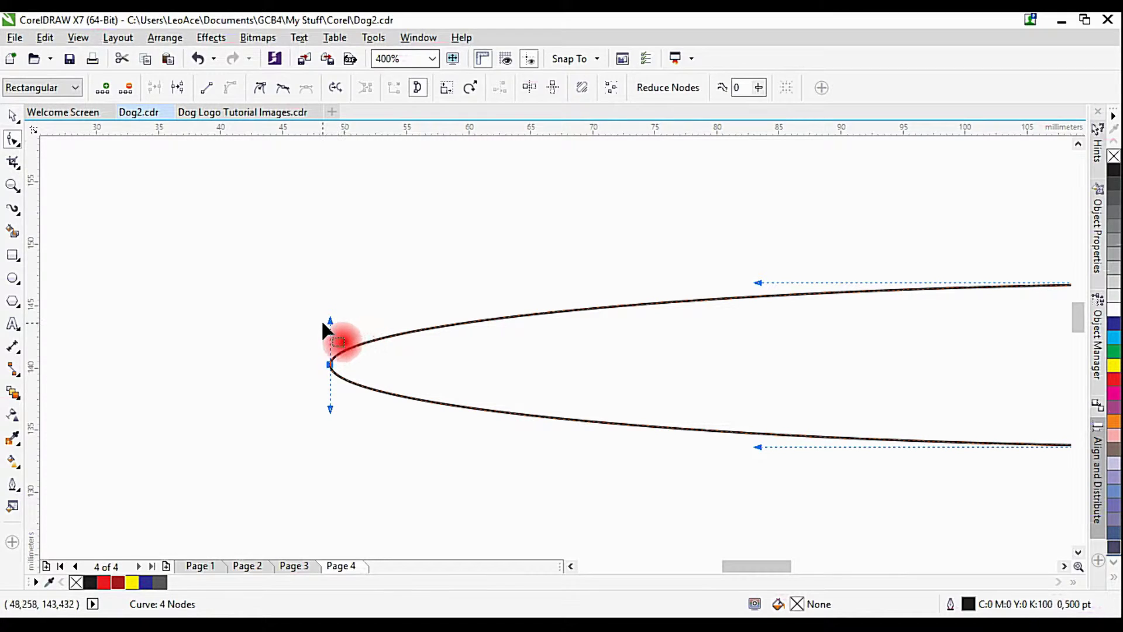
Step: Make the left end node a cusp and pull its two handles inward along the outline to form a sharp tip
drag(330, 320, 508, 327)
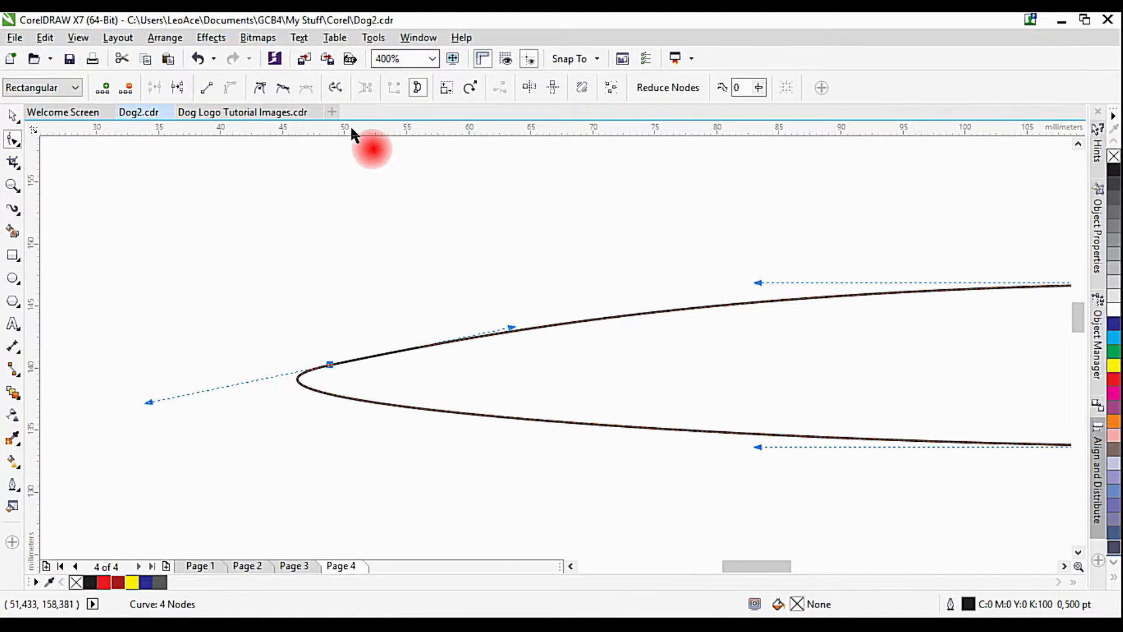
key(ctrl+z)
click(261, 89)
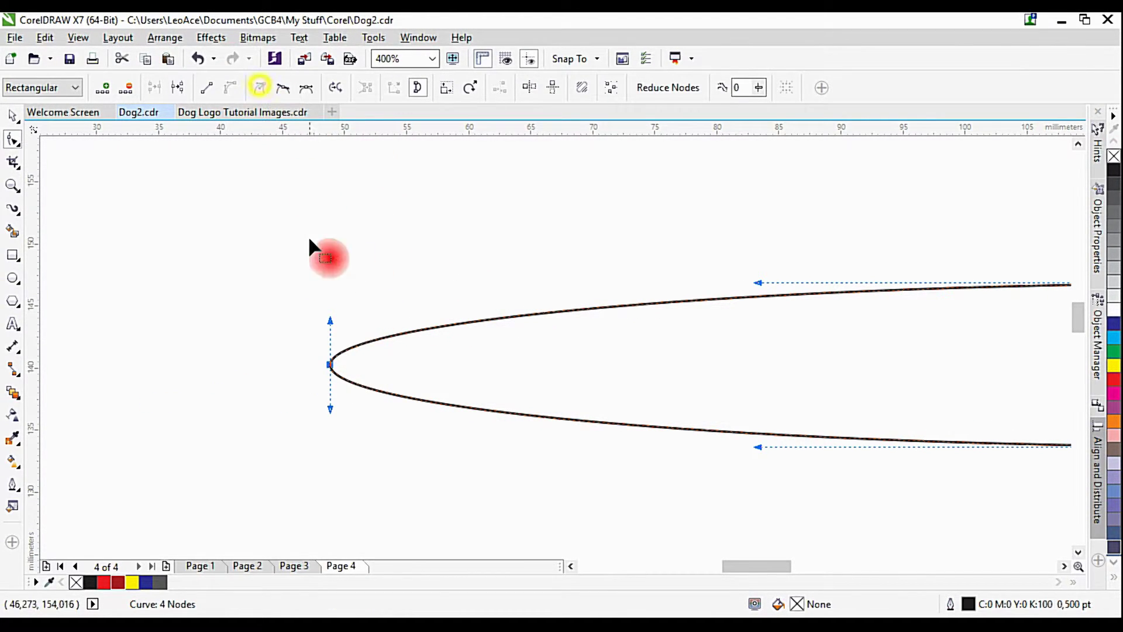
click(330, 321)
click(329, 365)
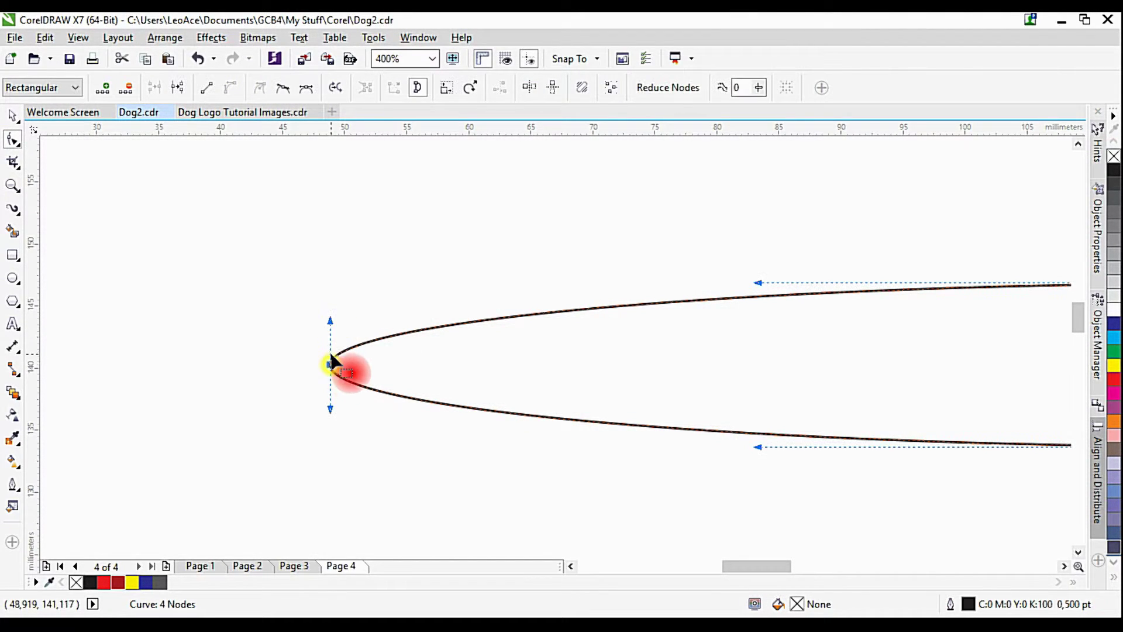
drag(330, 321, 485, 336)
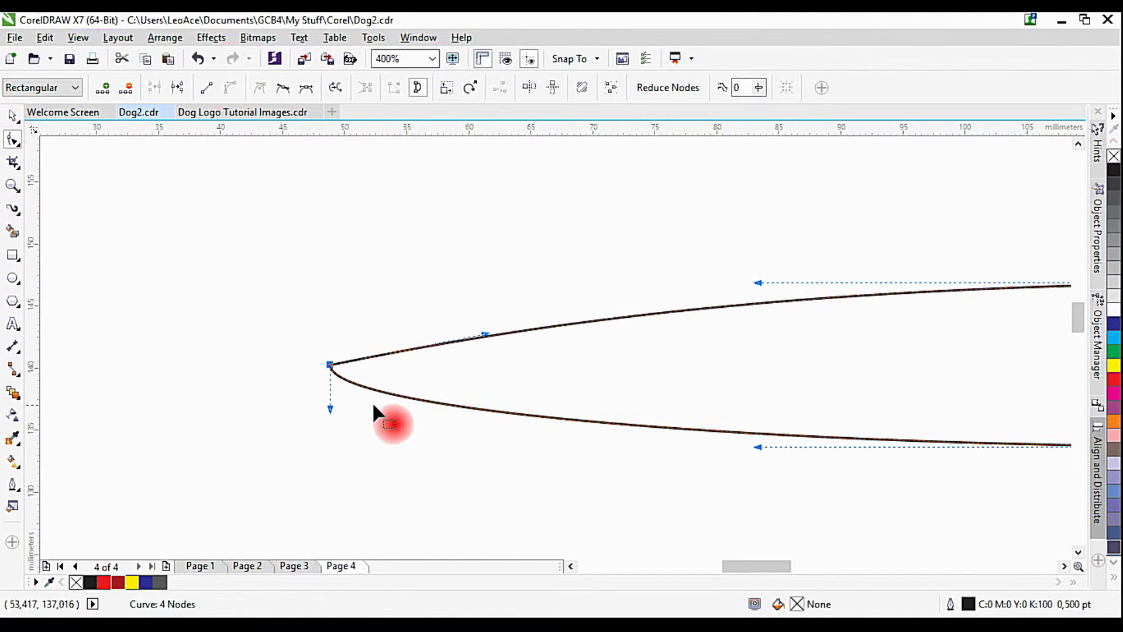
drag(331, 407, 462, 392)
Step: Make the right end node a cusp and pull both its handles inward to form a matching sharp tip
scroll(533, 383, down, 1)
drag(807, 406, 496, 354)
scroll(755, 386, down, 1)
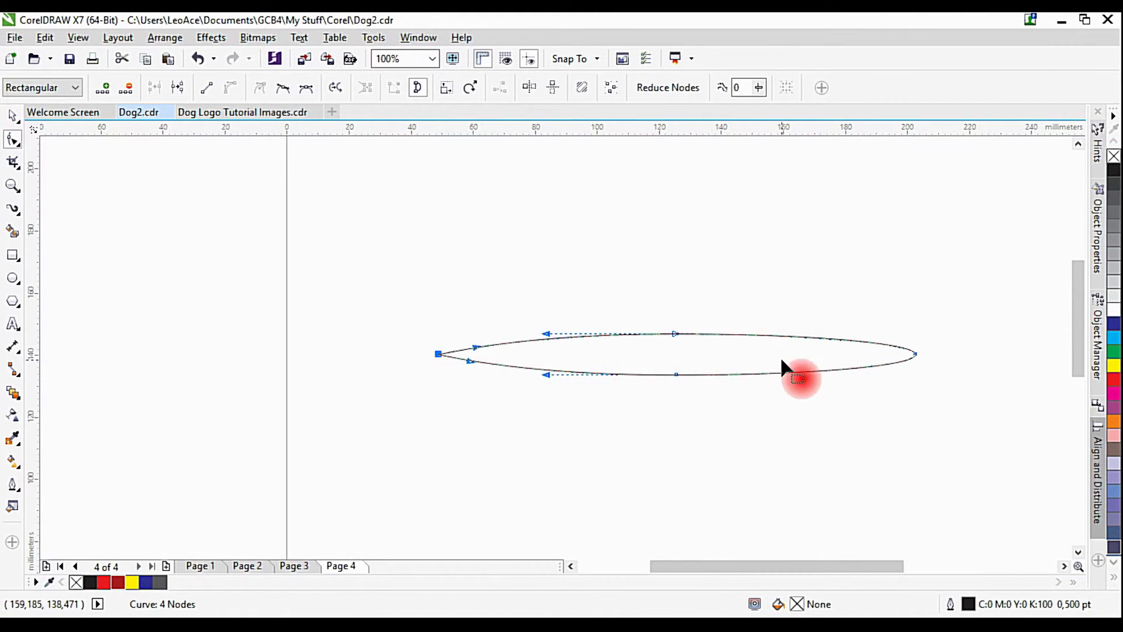
drag(778, 355, 528, 347)
scroll(702, 346, up, 2)
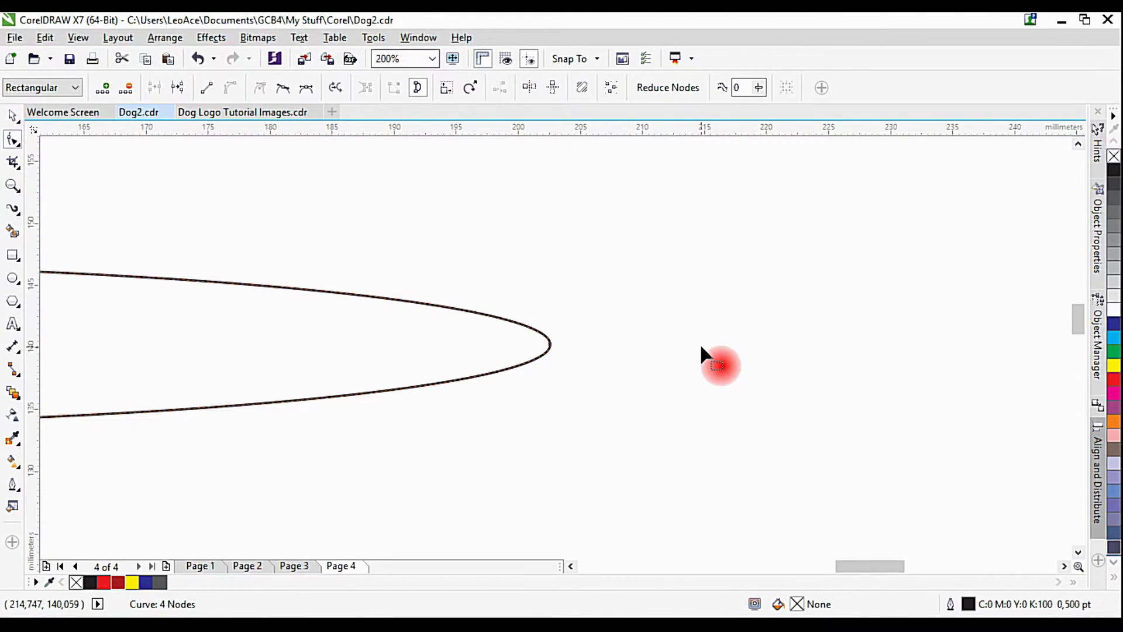
click(550, 345)
click(261, 88)
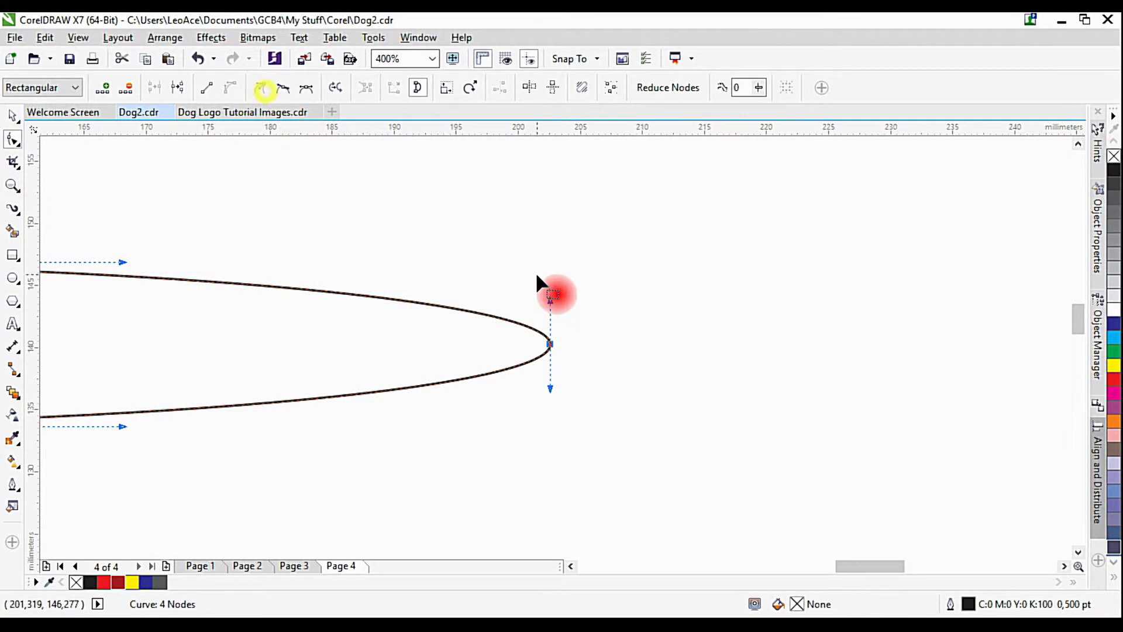
drag(548, 300, 473, 312)
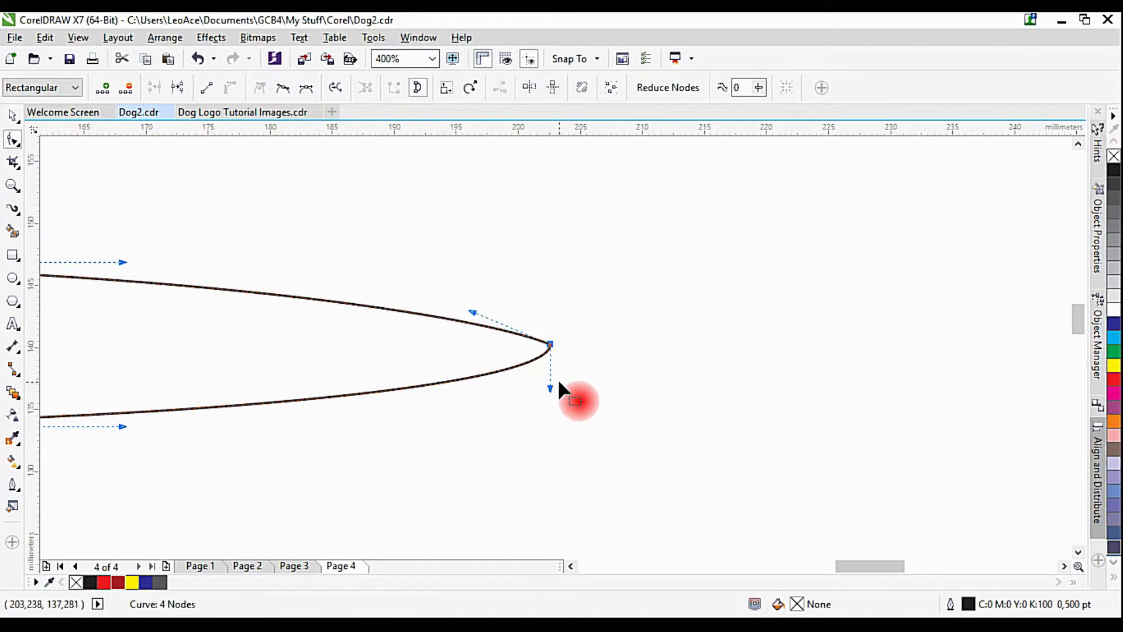
drag(552, 387, 427, 374)
Step: Adjust the upper and lower middle nodes to slim the pointed shape to about 11.7 mm high
scroll(714, 384, left, 5)
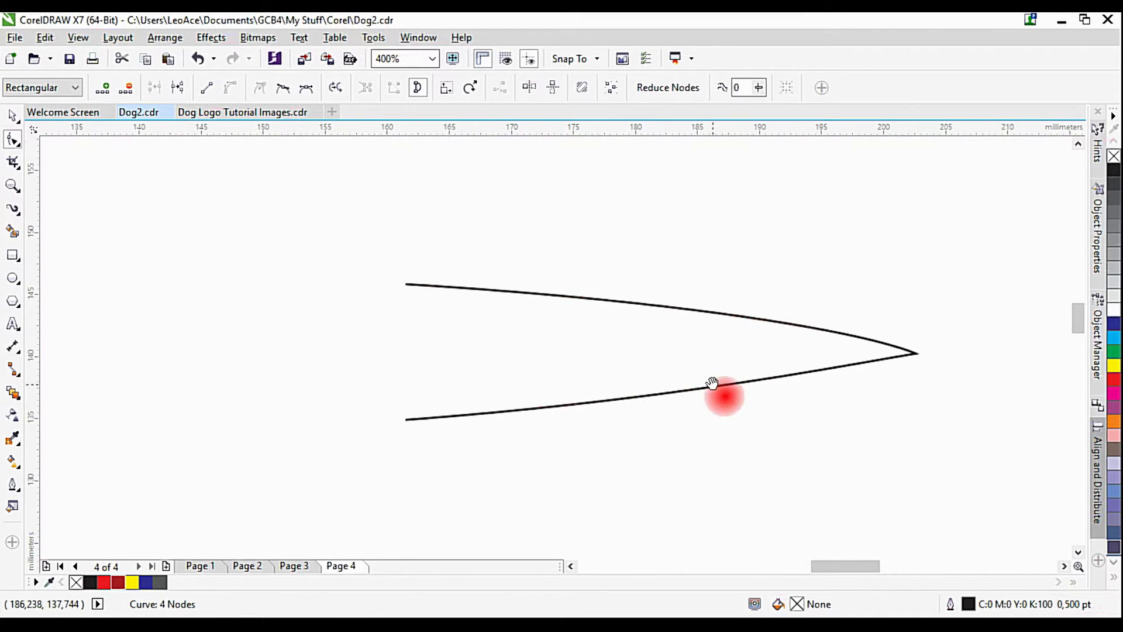
scroll(342, 291, down, 3)
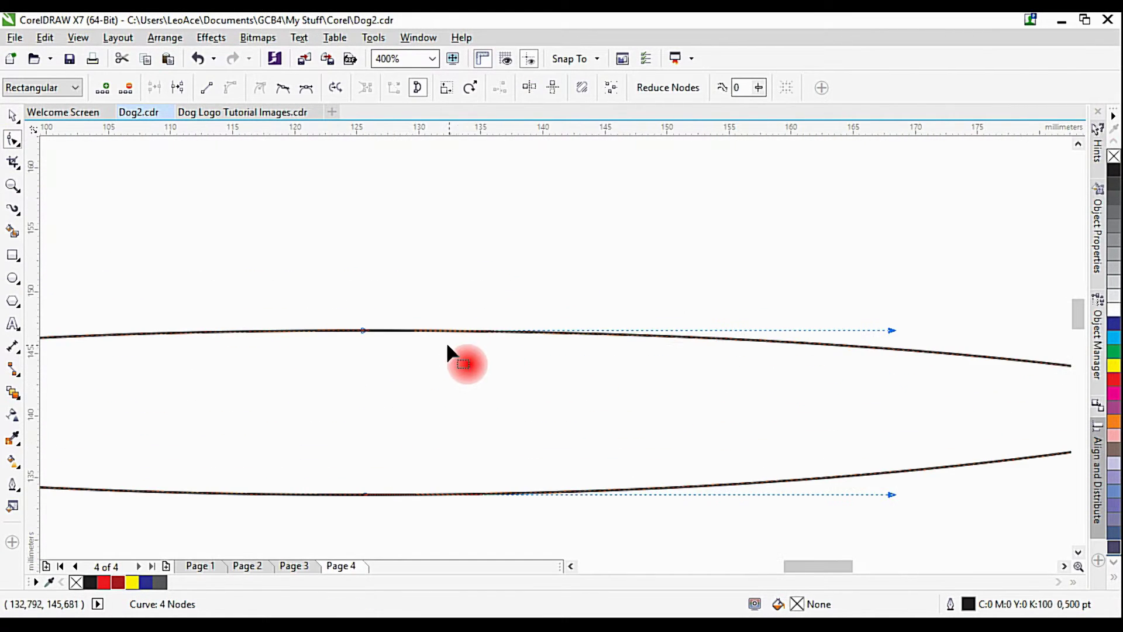
drag(401, 339, 426, 338)
drag(405, 418, 394, 410)
key(space)
scroll(434, 268, down, 2)
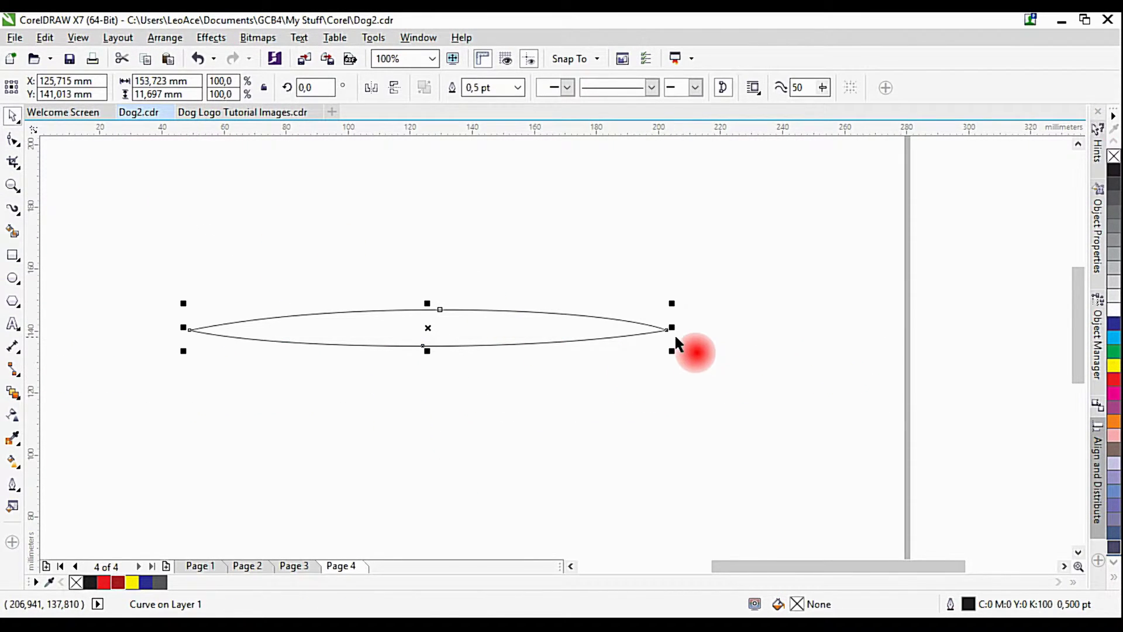
Step: Shorten the pointed shape from its right end to about 116 mm wide and fill it dark red (C20 M100 Y100 K20)
drag(672, 328, 554, 334)
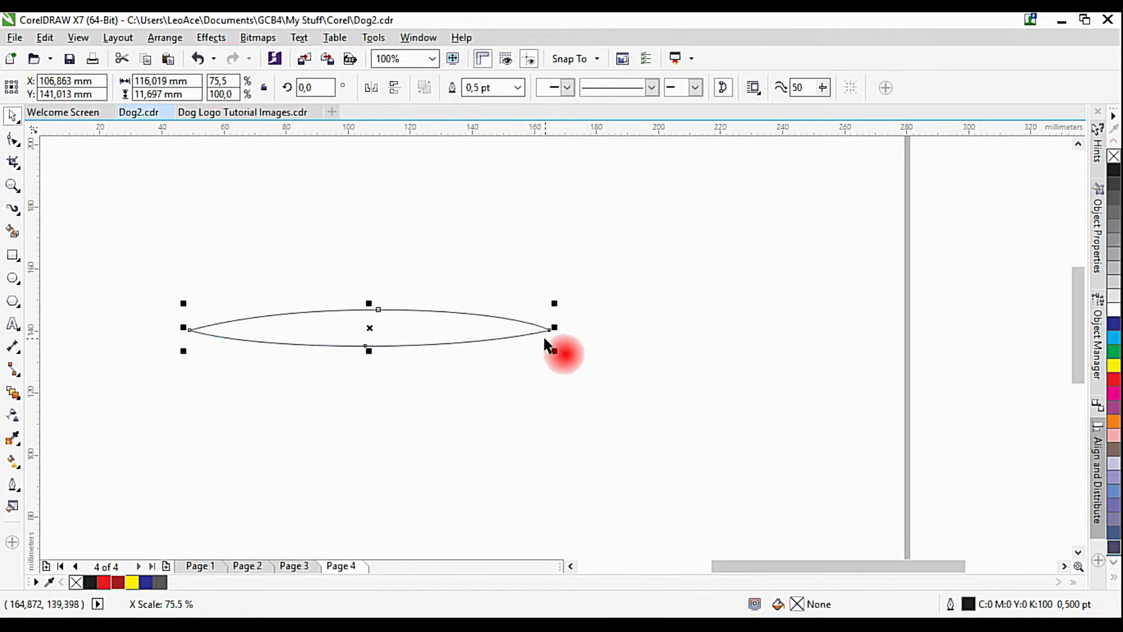
scroll(503, 318, left, 2)
scroll(488, 311, up, 2)
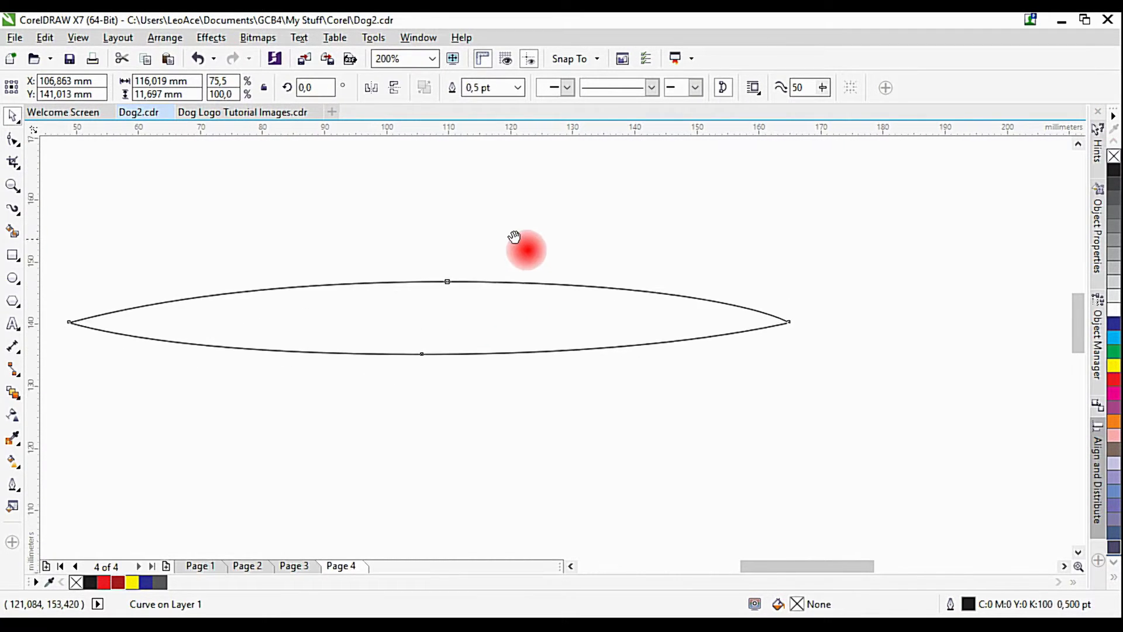
scroll(520, 243, down, 2)
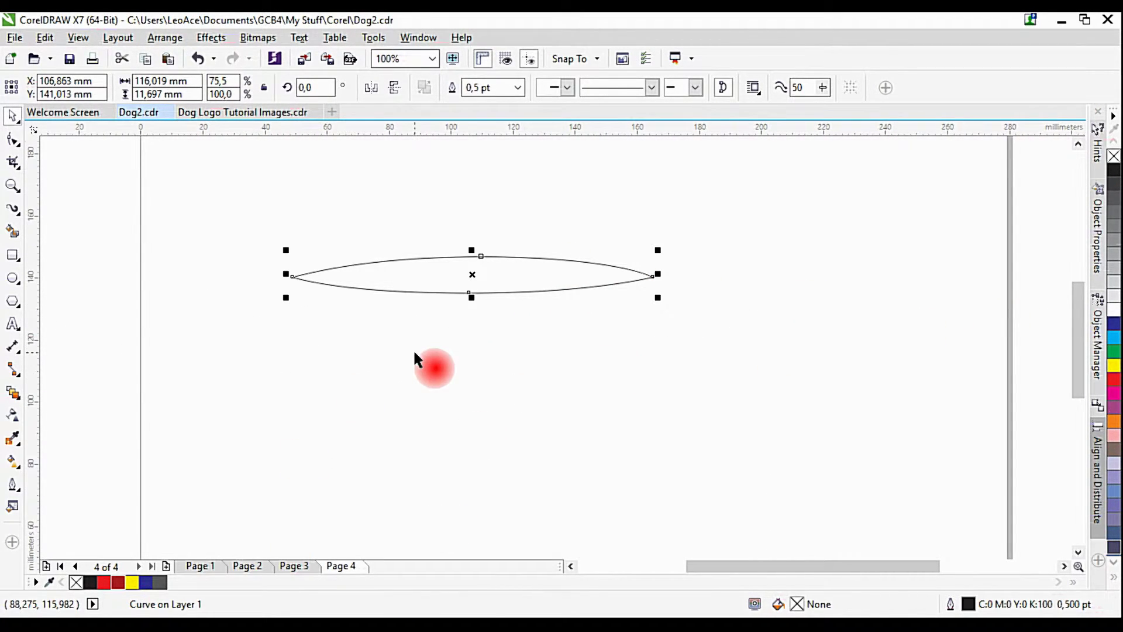
click(118, 582)
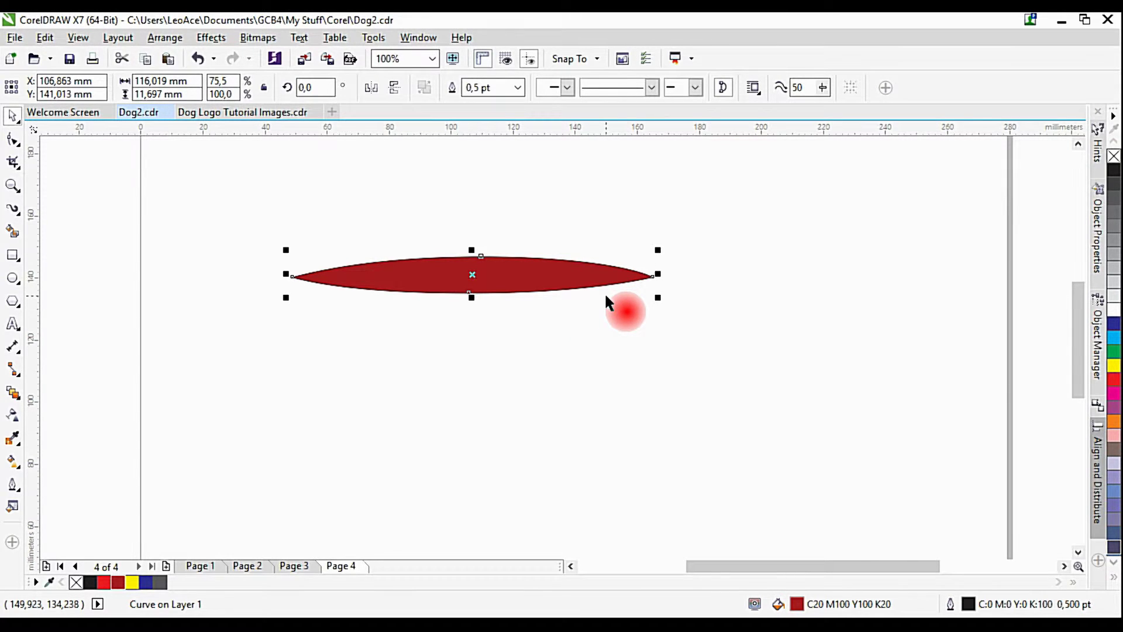
scroll(587, 228, up, 2)
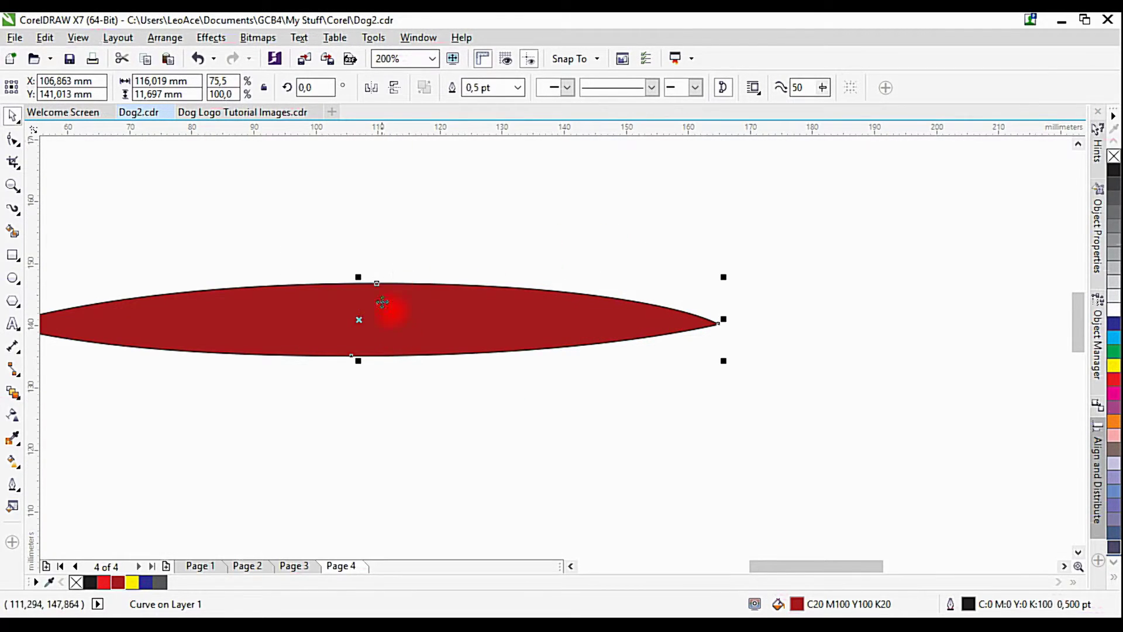
Step: Duplicate the dark red shape slightly to the right and scale the copy down to about 105 by 10.6 mm
drag(401, 330, 497, 332)
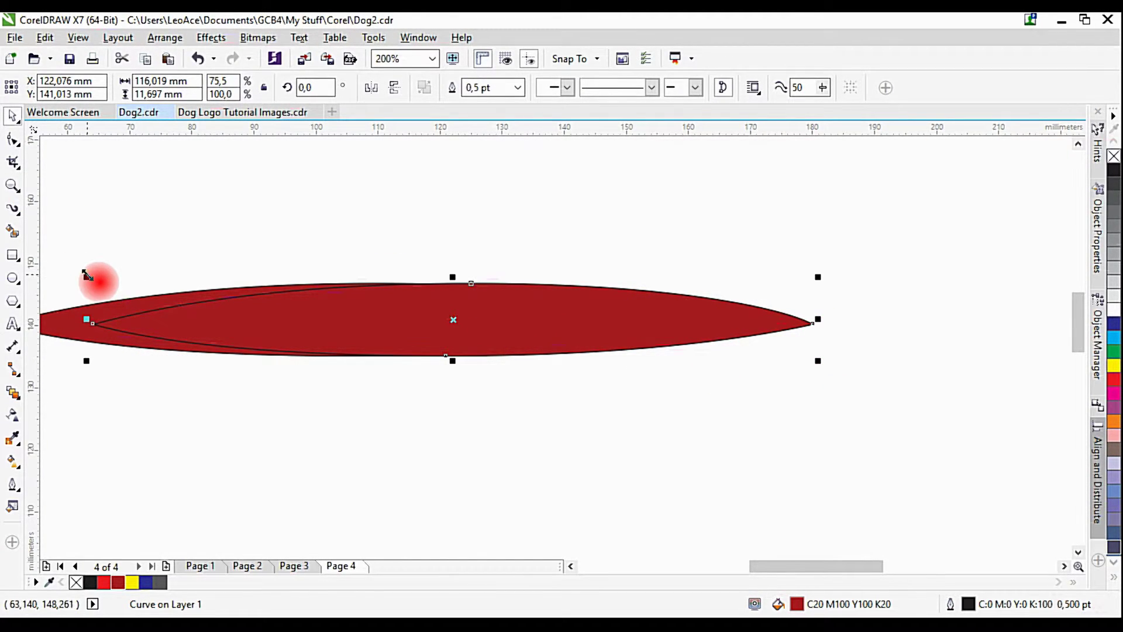
drag(87, 275, 146, 282)
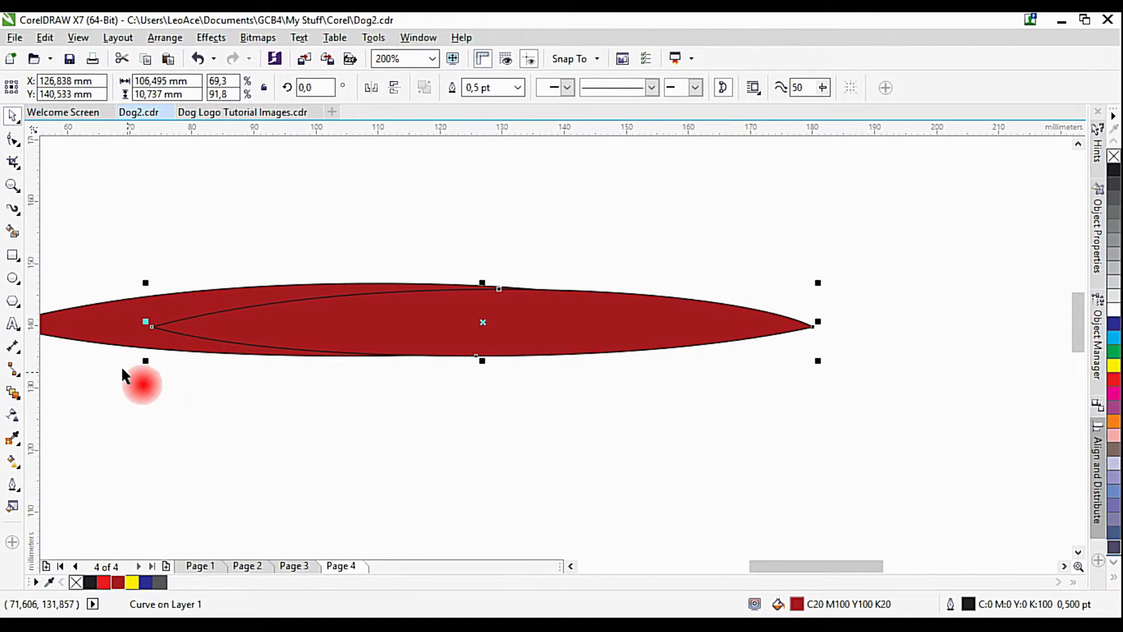
drag(146, 360, 156, 359)
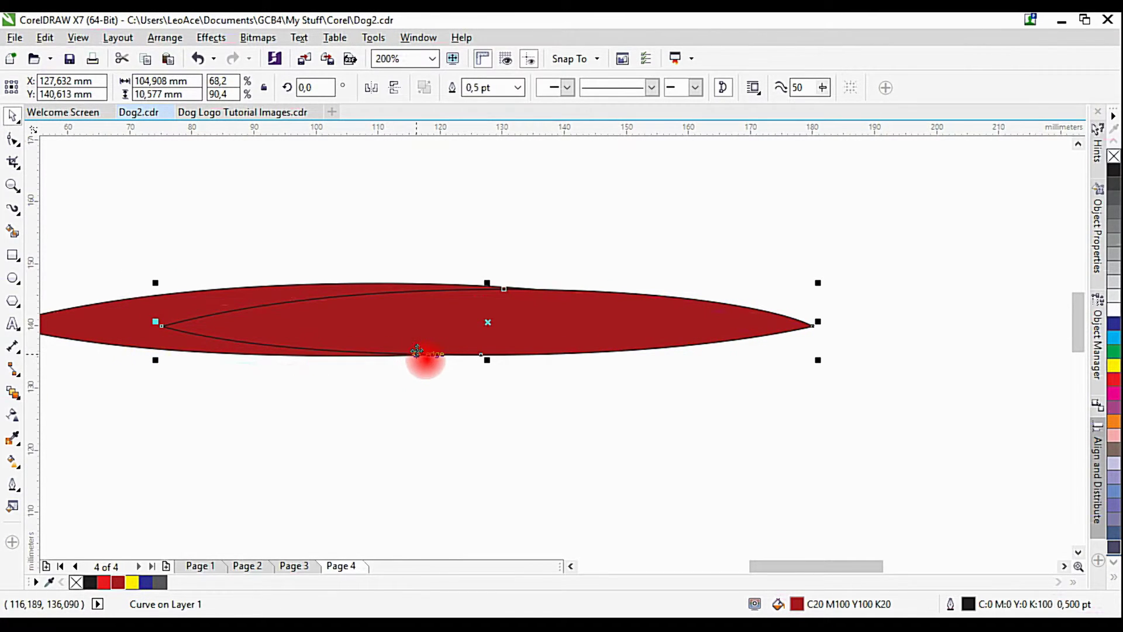
Step: Try shifting the smaller copy down and aligning it with the left edge of the large shape
mouse_move(421, 344)
mouse_down()
mouse_move(394, 353)
mouse_move(409, 342)
mouse_up()
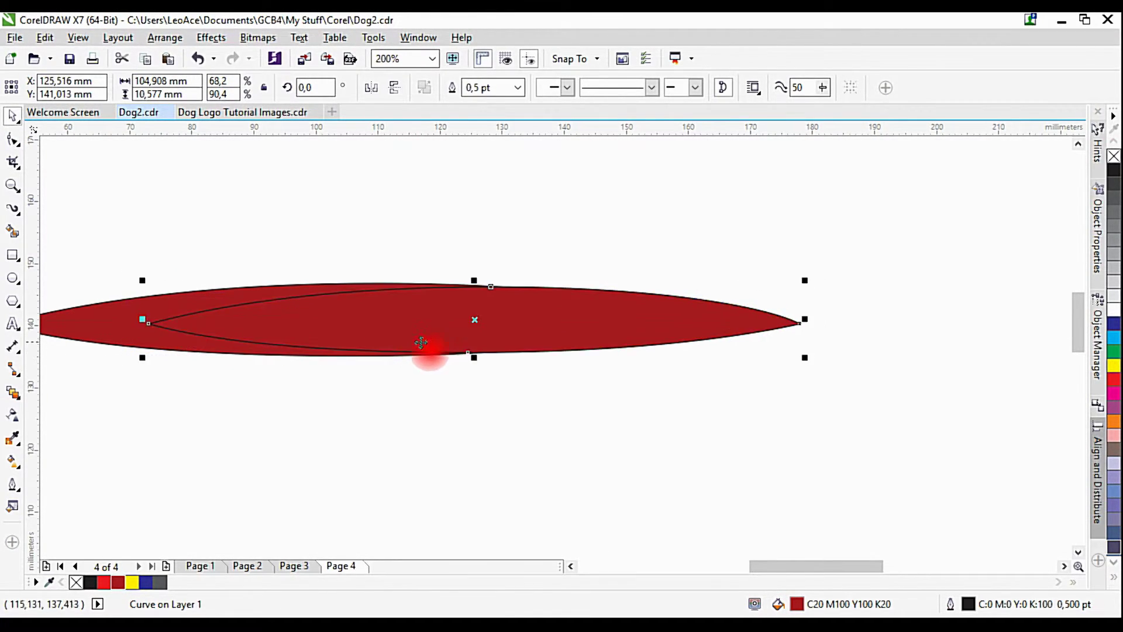
drag(486, 335, 429, 355)
shift+click(569, 300)
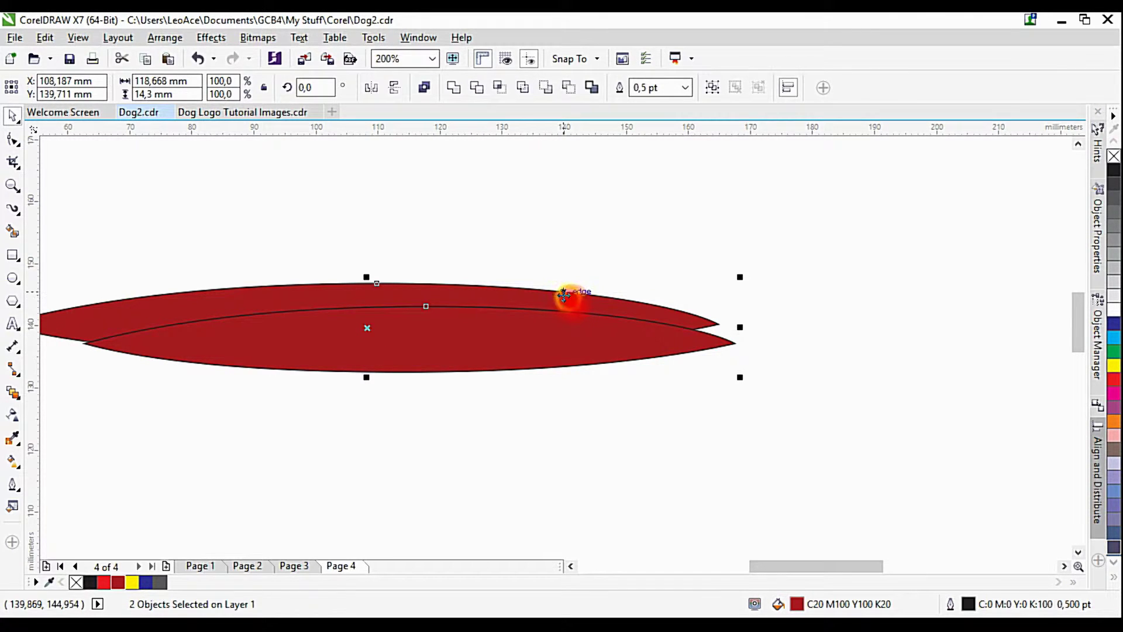
key(l)
click(519, 405)
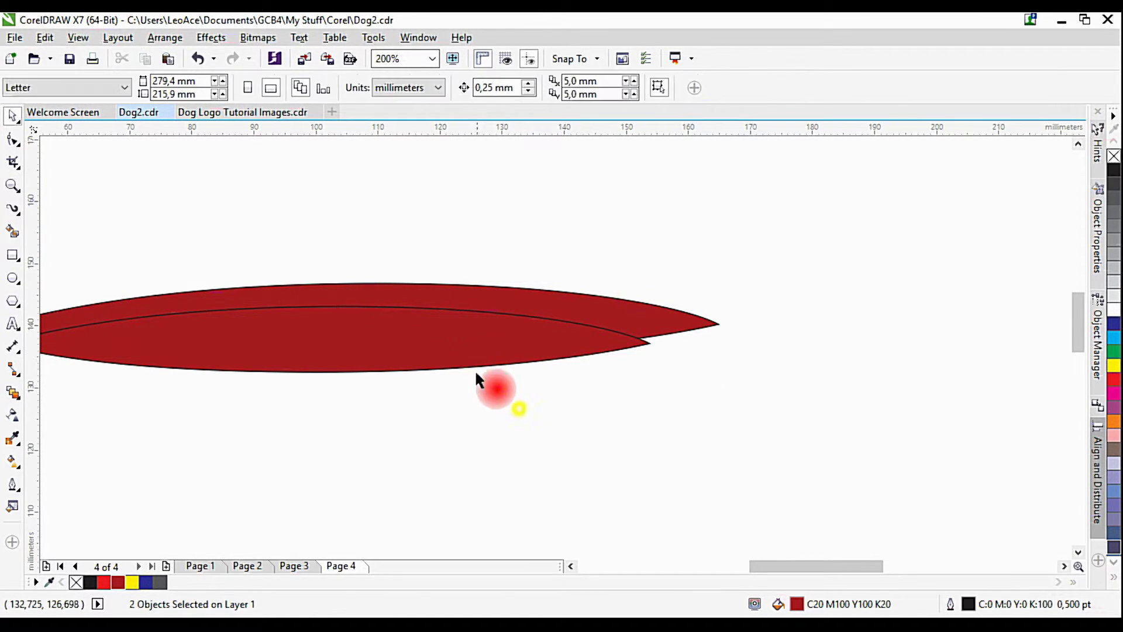
Step: Move the smaller copy inside the large shape so their right tips meet, and fill it Red without an outline
drag(461, 337, 502, 341)
scroll(664, 295, left, 5)
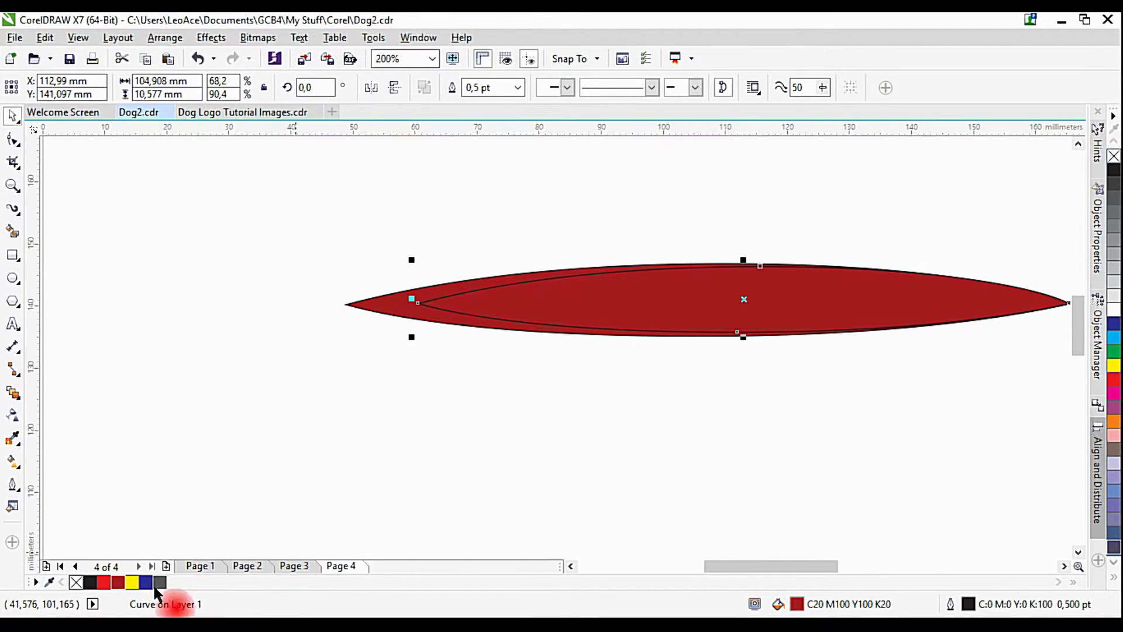
click(105, 585)
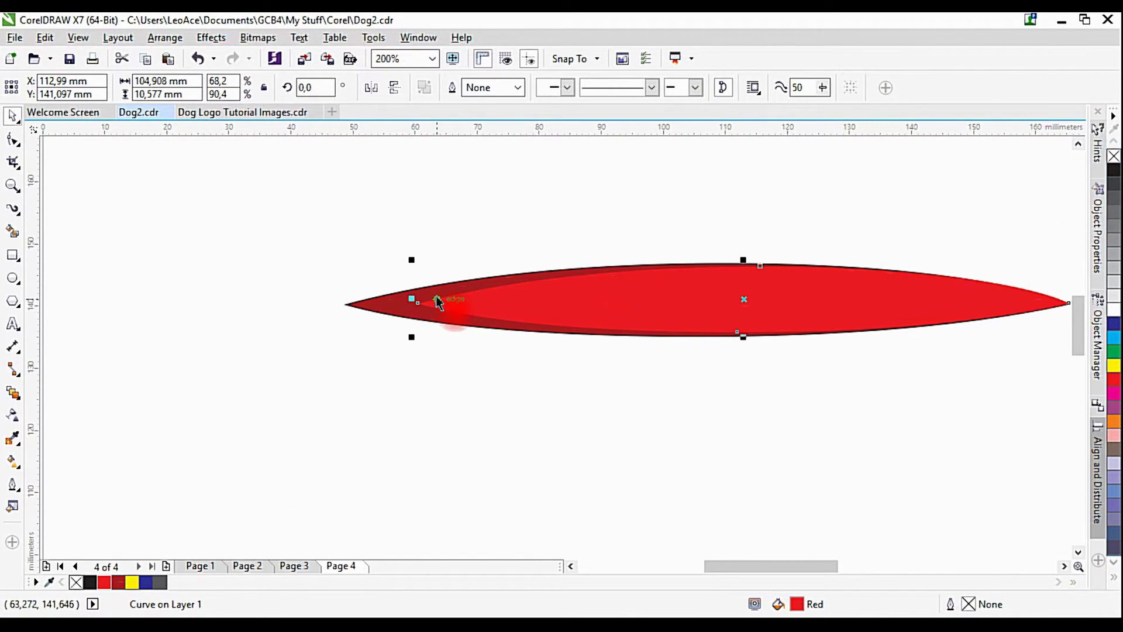
Step: Remove the dark red shape's outline and shorten the inner red shape from its left end to about 96.6 mm wide
click(386, 305)
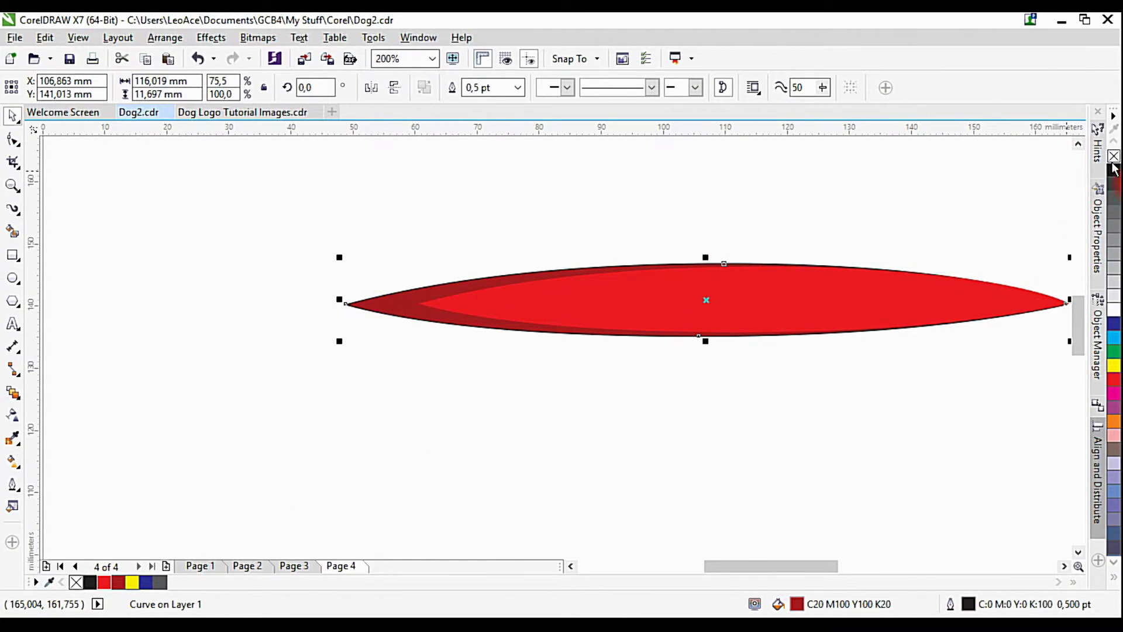
click(805, 364)
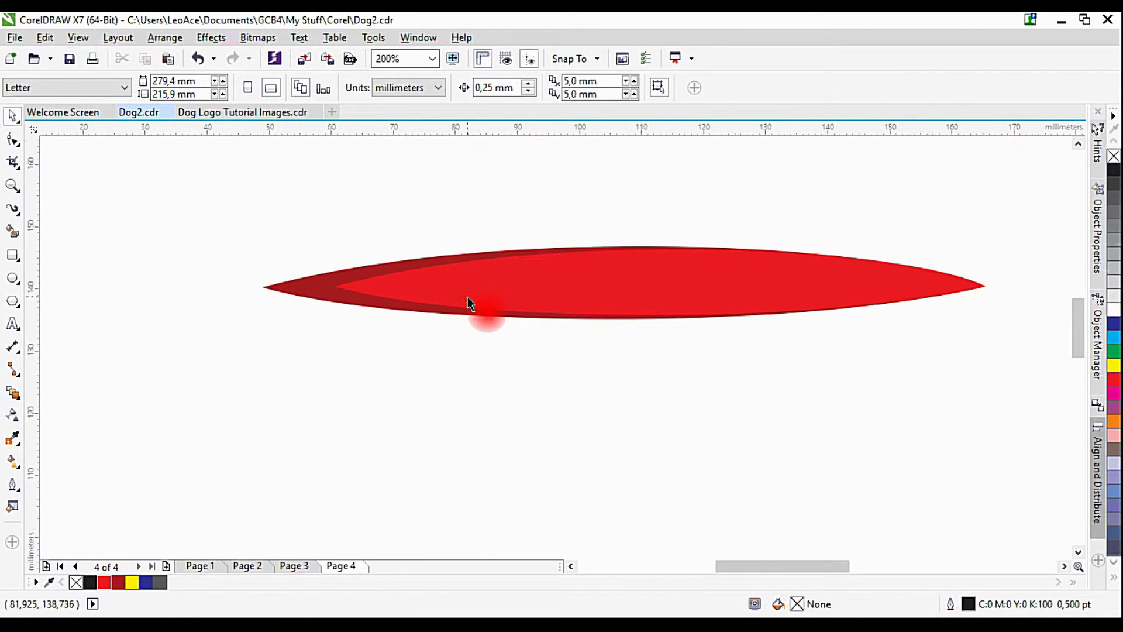
click(468, 297)
scroll(465, 296, up, 3)
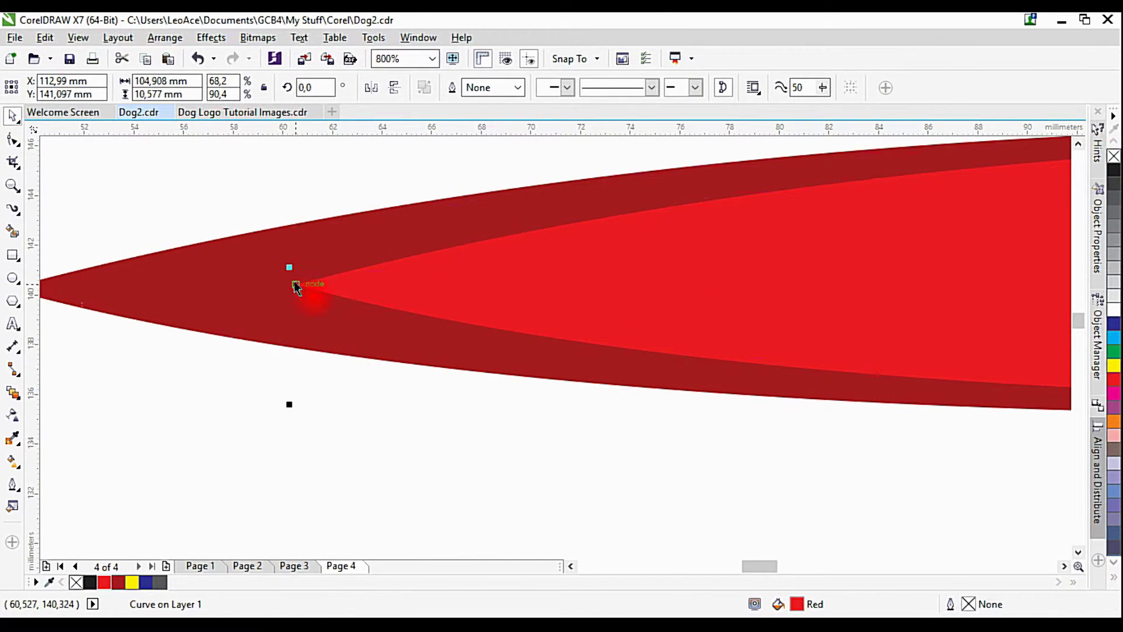
drag(291, 268, 500, 281)
scroll(667, 338, down, 2)
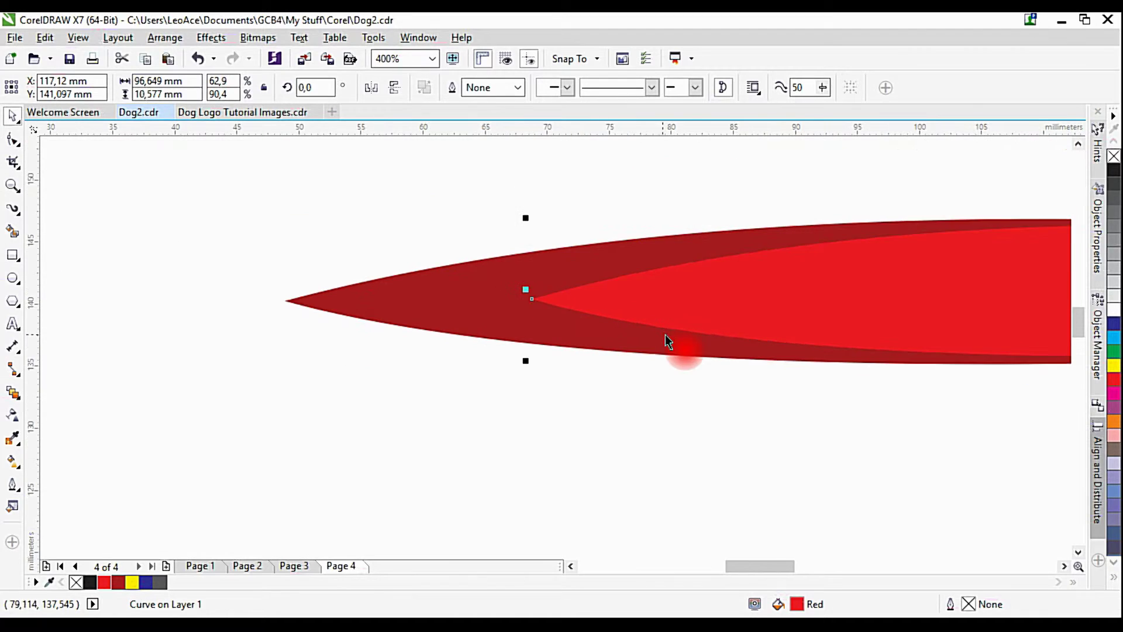
drag(669, 335, 523, 319)
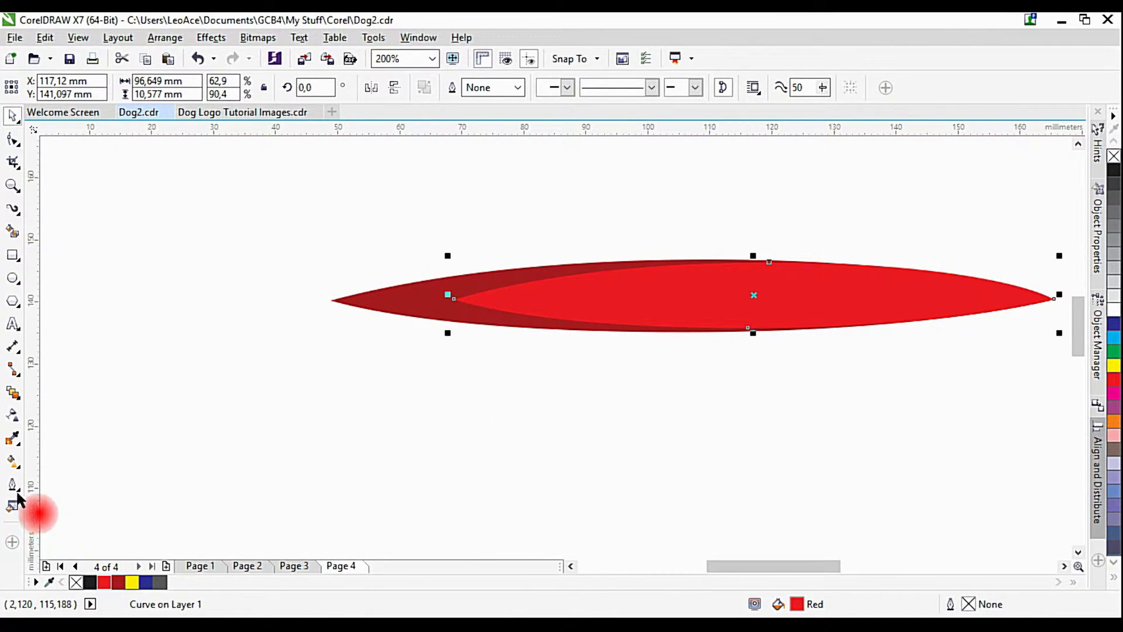
Step: Try blending the inner red shape into the dark red shape and reducing the blend to 10 steps
click(14, 395)
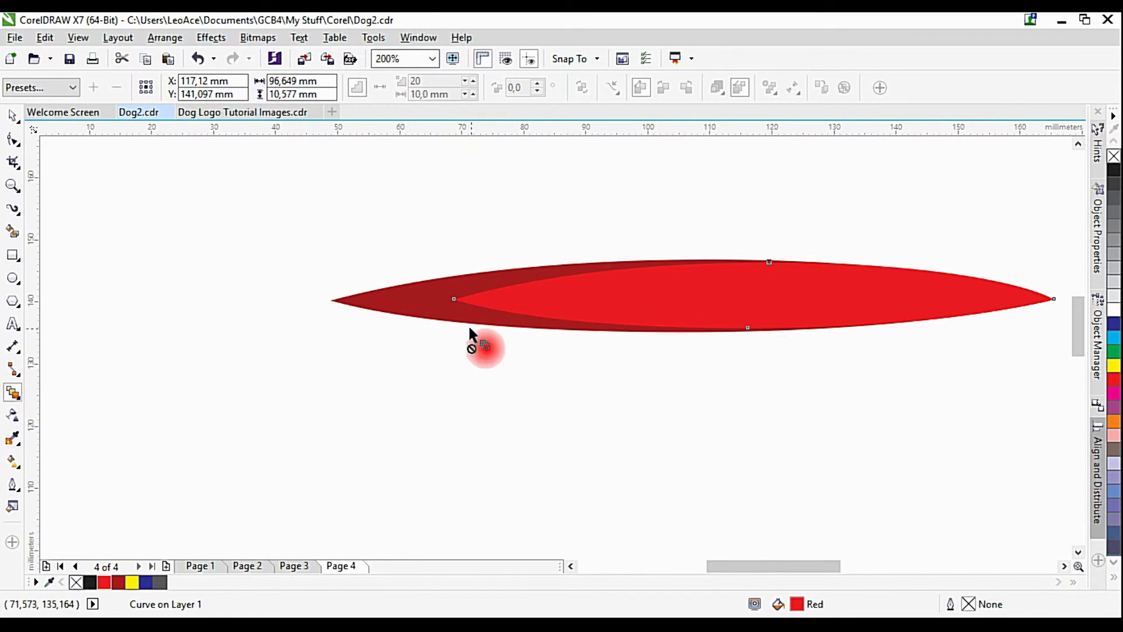
scroll(408, 303, up, 1)
drag(537, 304, 330, 309)
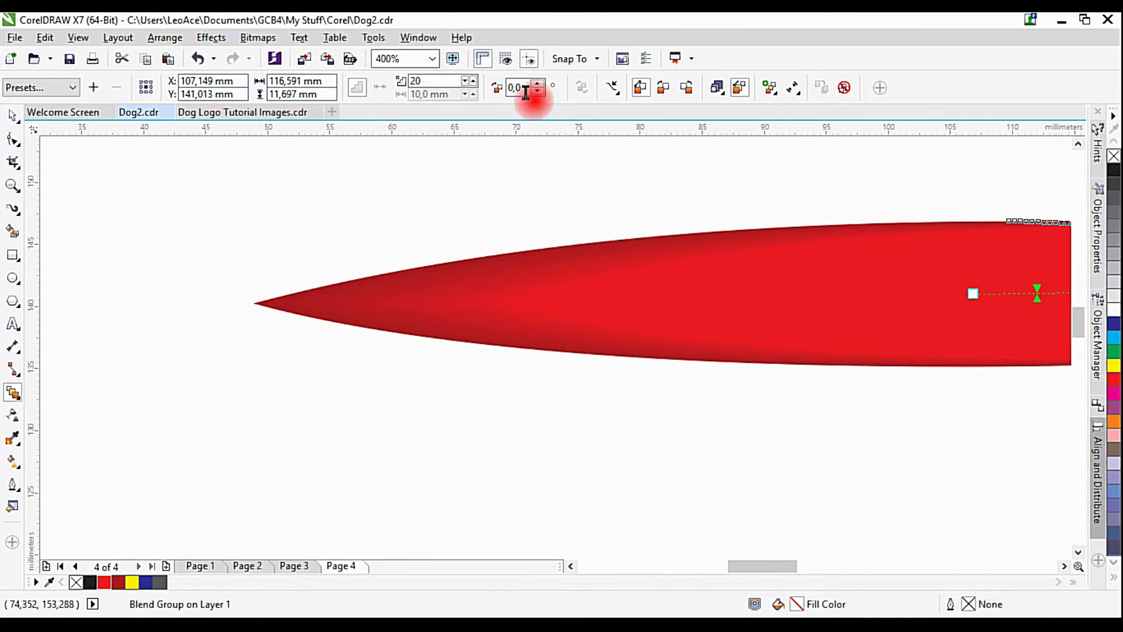
double_click(430, 82)
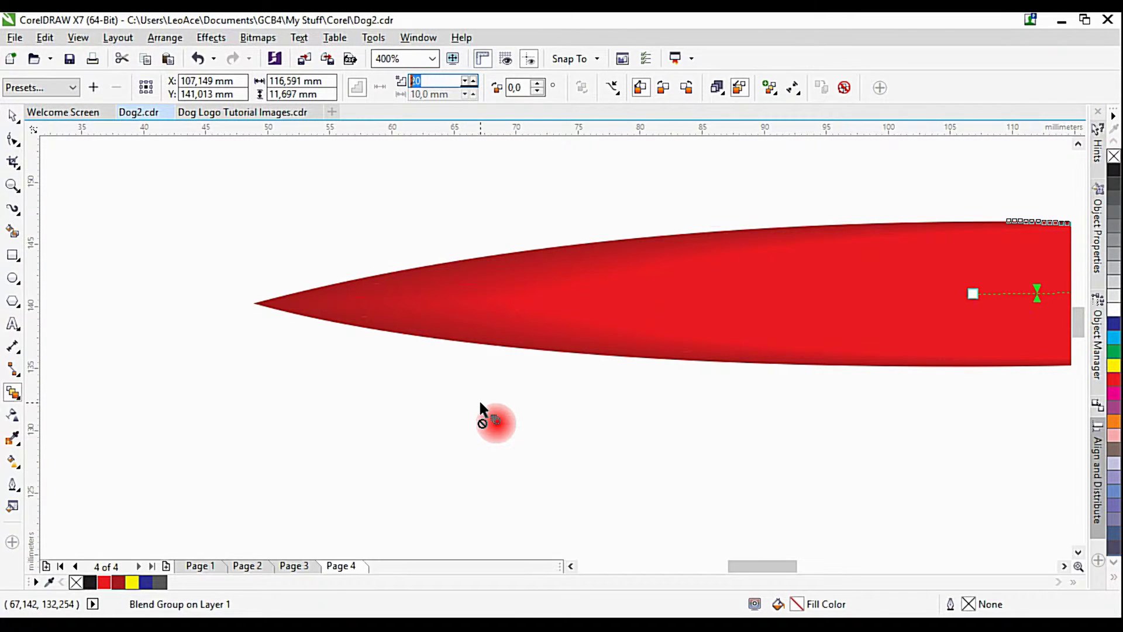
text(10)
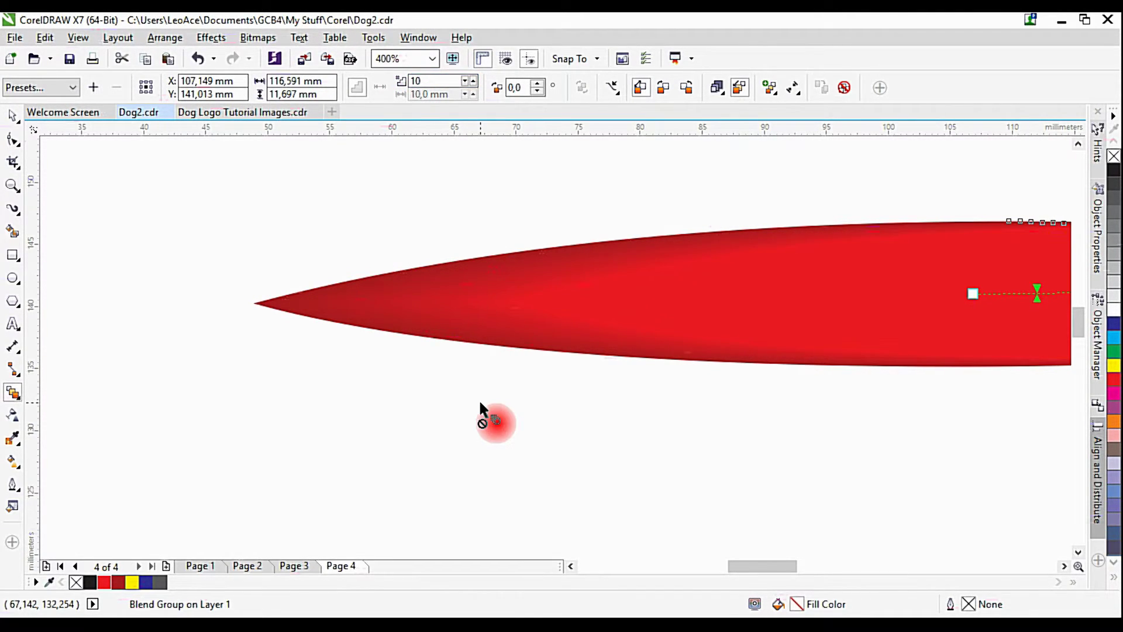
click(374, 314)
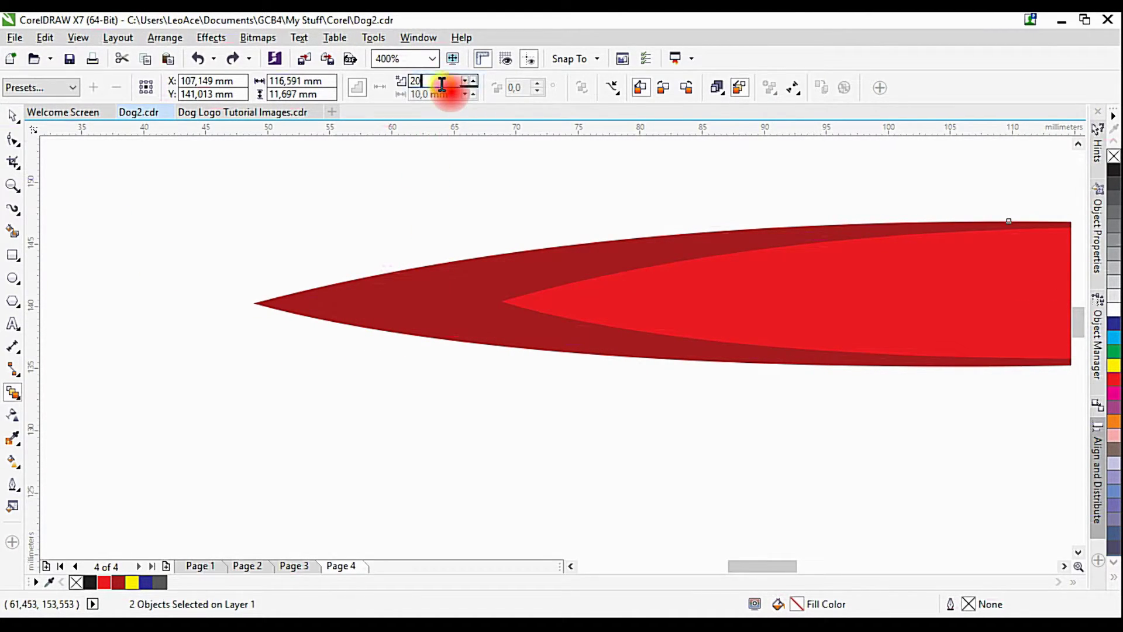
Step: Blend the inner red shape into the dark red shape with 10 blend steps and deselect the result
key(BackSpace)
key(BackSpace)
text(1)
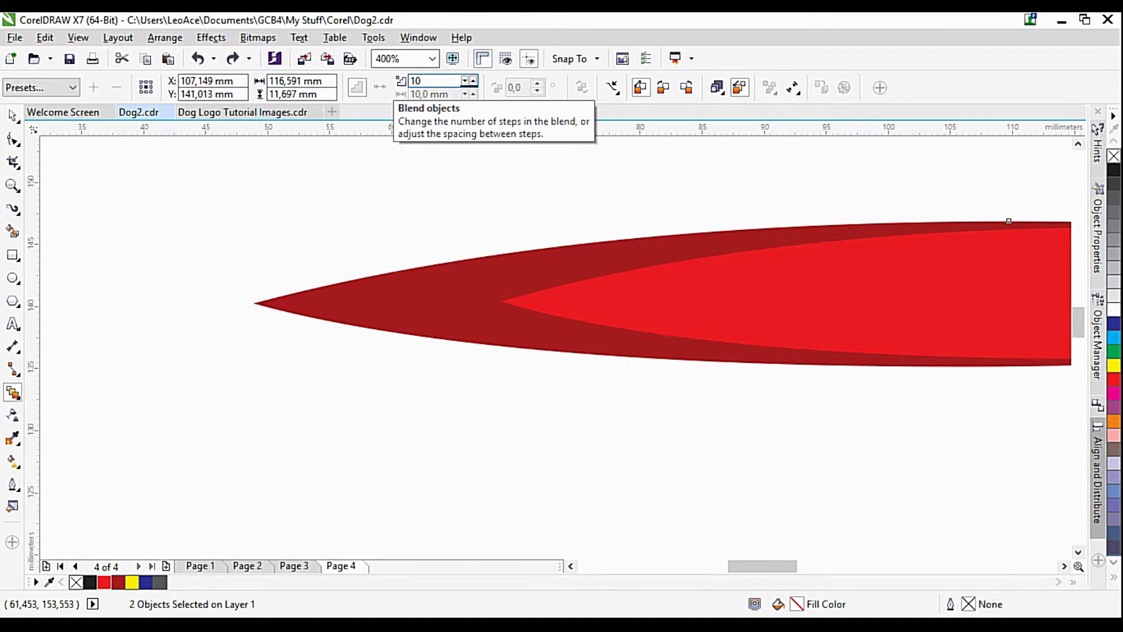
drag(585, 309, 350, 319)
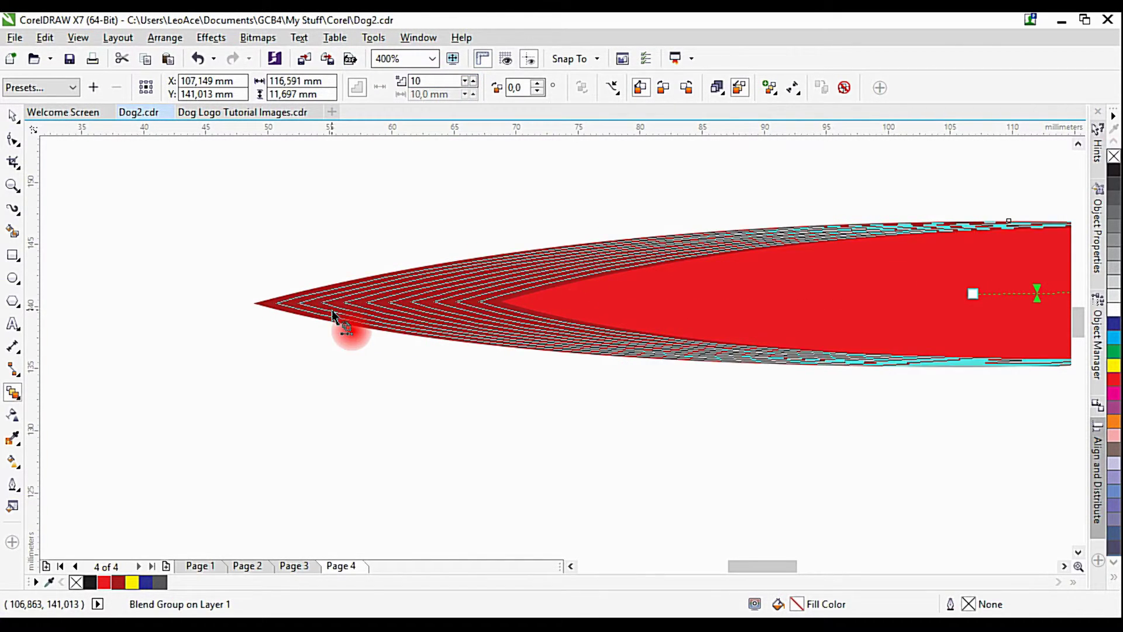
key(space)
scroll(489, 351, down, 1)
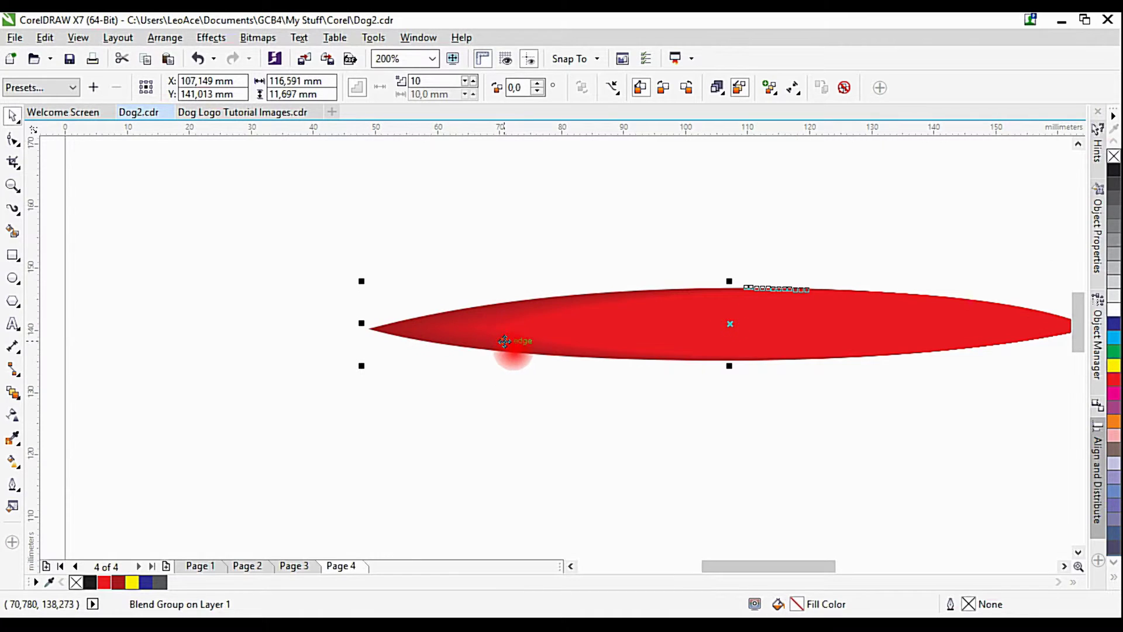
drag(511, 375, 374, 335)
click(576, 354)
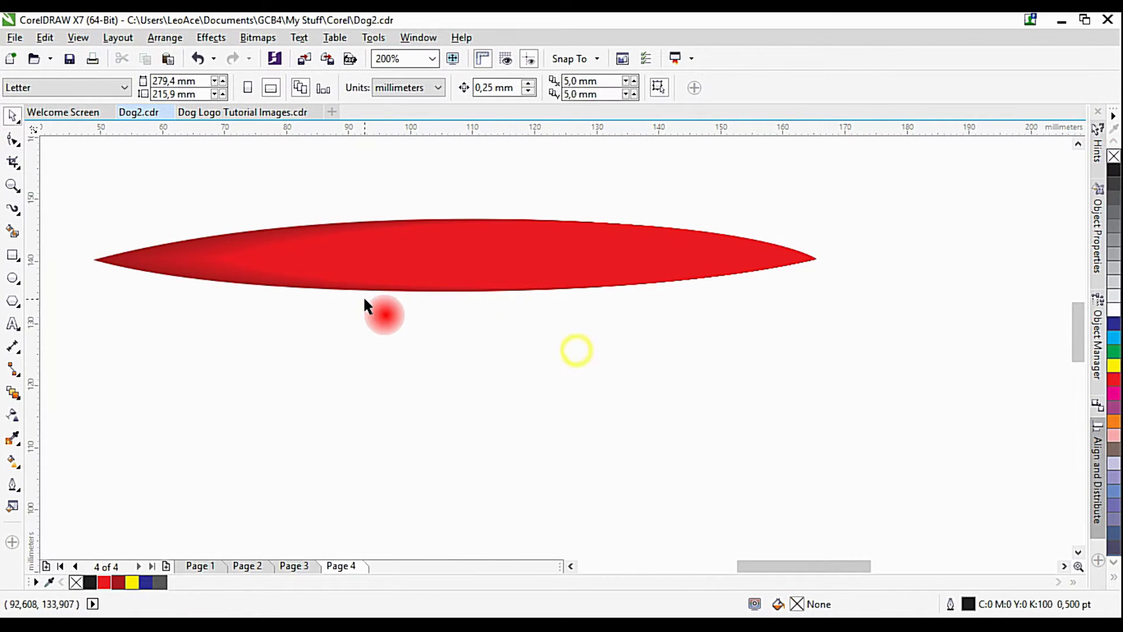
Step: Try moving the blend's red control shape down and to the right, and undo the move
scroll(363, 297, down, 1)
scroll(363, 296, up, 1)
drag(401, 265, 558, 406)
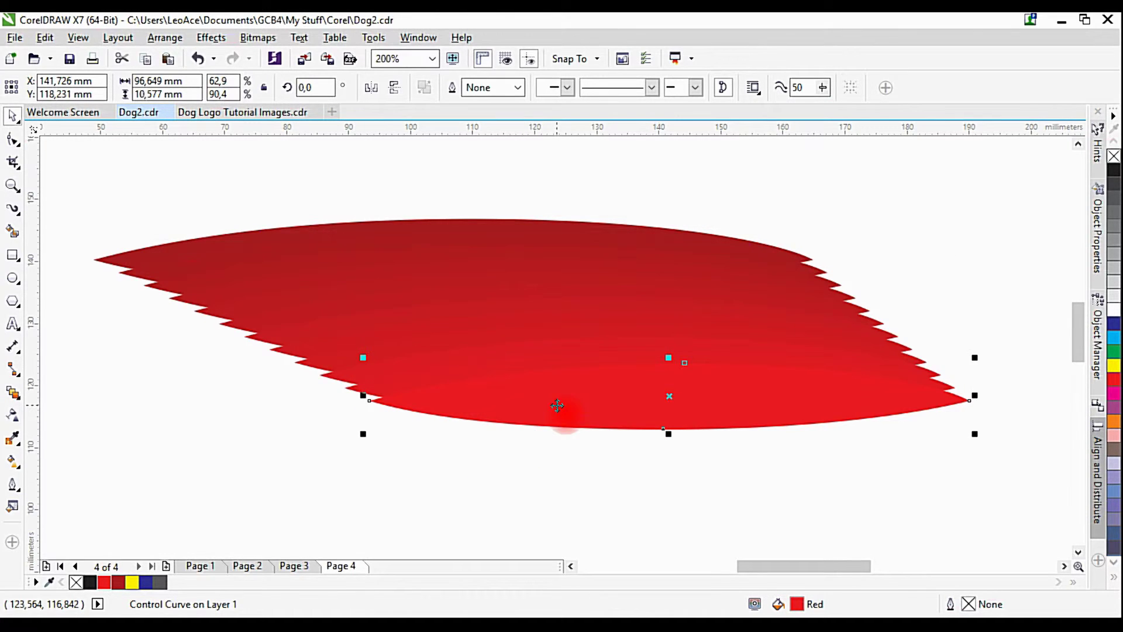
key(ctrl+z)
key(ctrl+z)
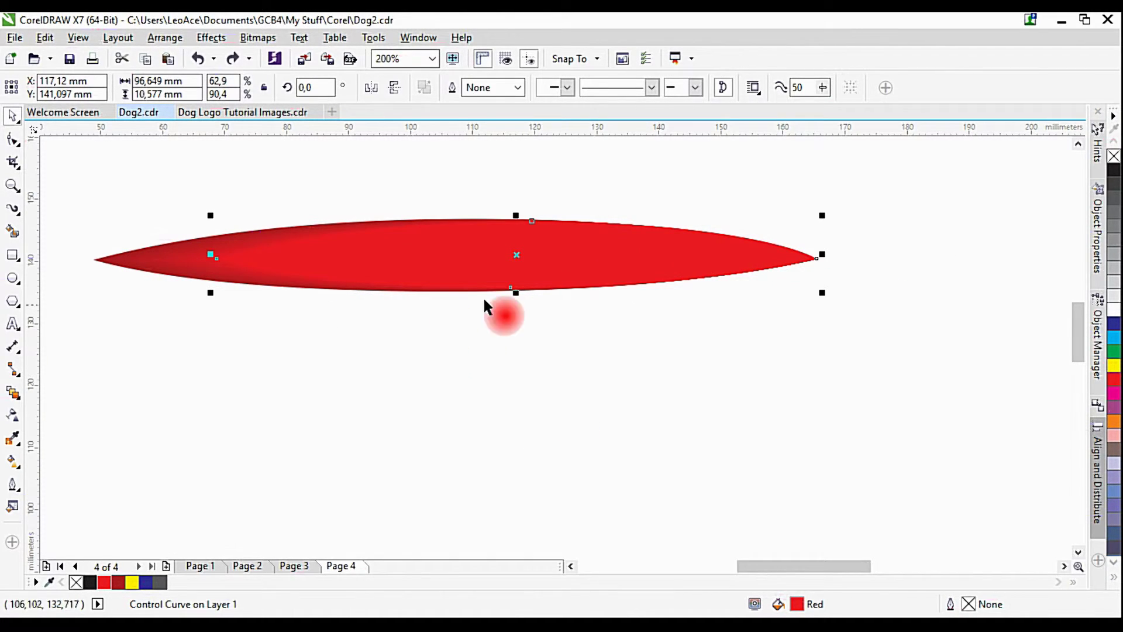
click(899, 214)
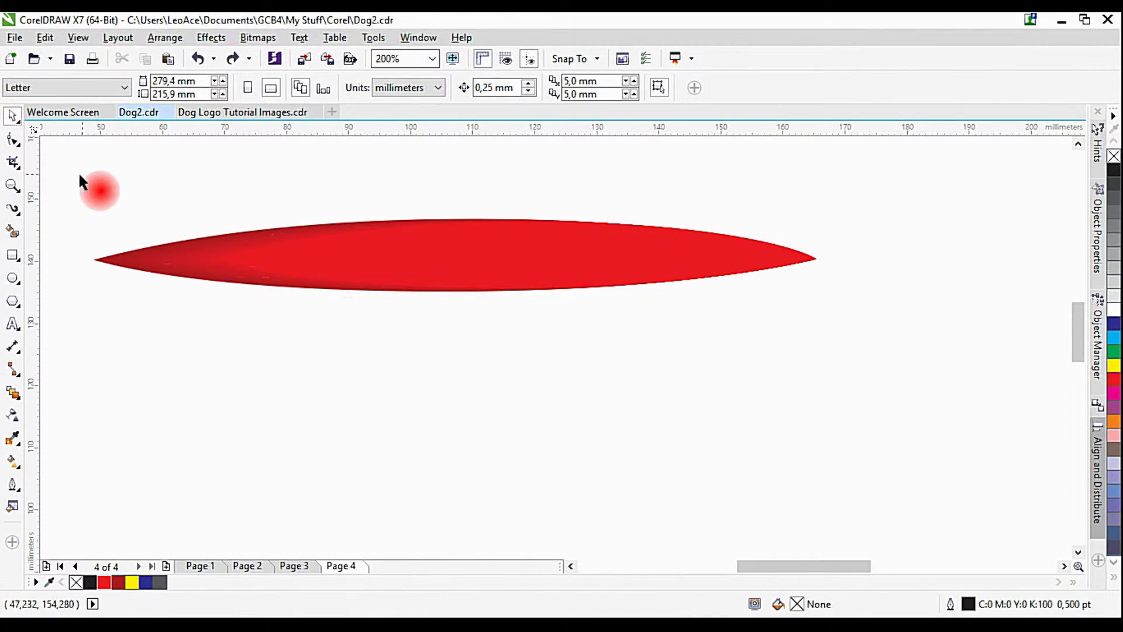
Step: Group the whole blended shape and shift the group about 2.5 mm left and 1.6 mm up
drag(78, 170, 883, 346)
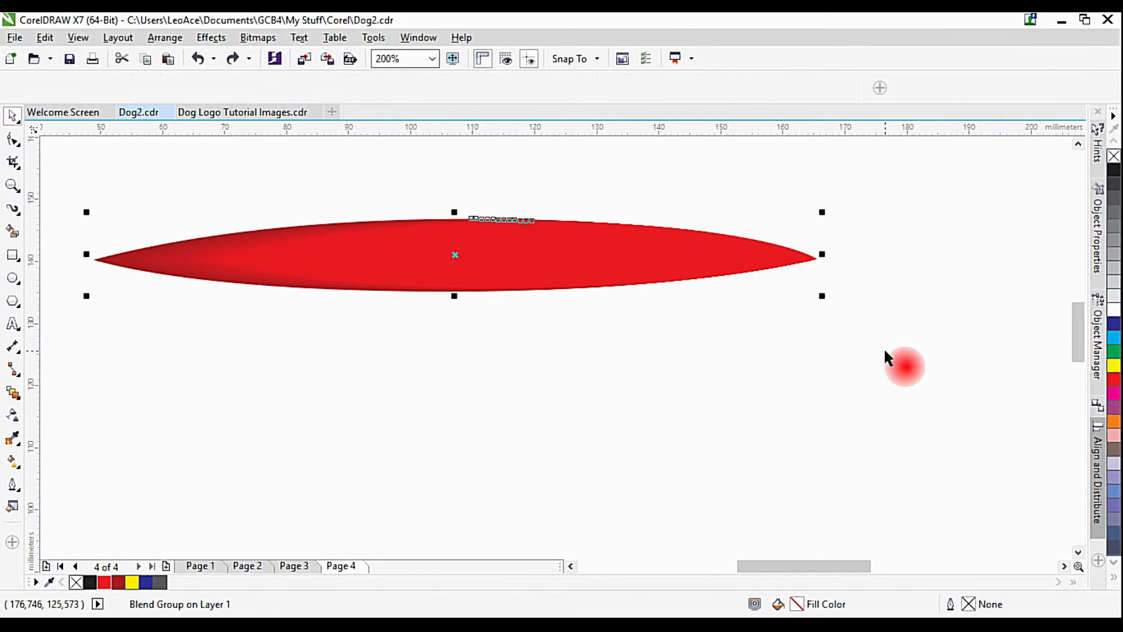
key(ctrl+g)
drag(429, 212, 485, 226)
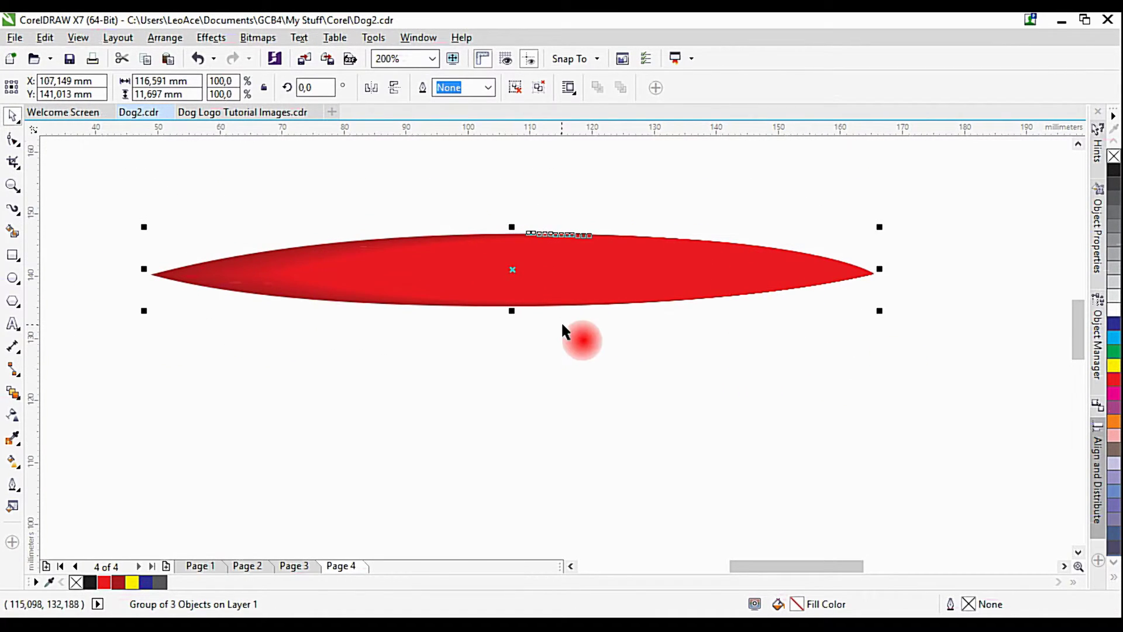
drag(570, 269, 602, 336)
drag(603, 341, 586, 271)
drag(564, 240, 536, 239)
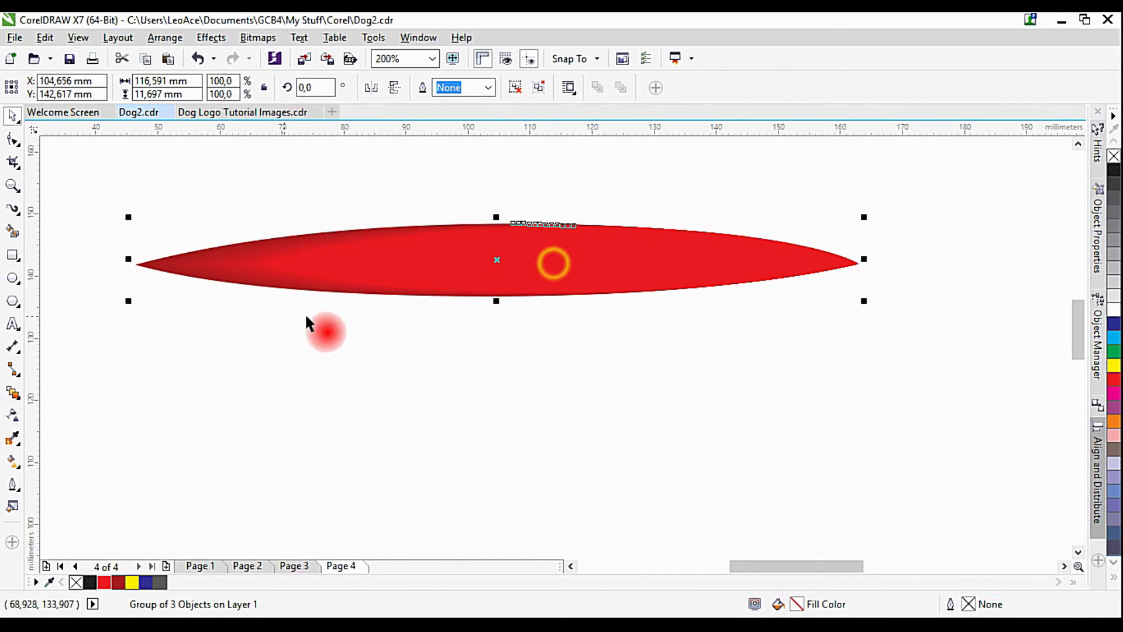
Step: Save the grouped shape as an Artistic Media brush named dogbrush.cmx in the CustomMediaStrokes folder
scroll(569, 264, down, 2)
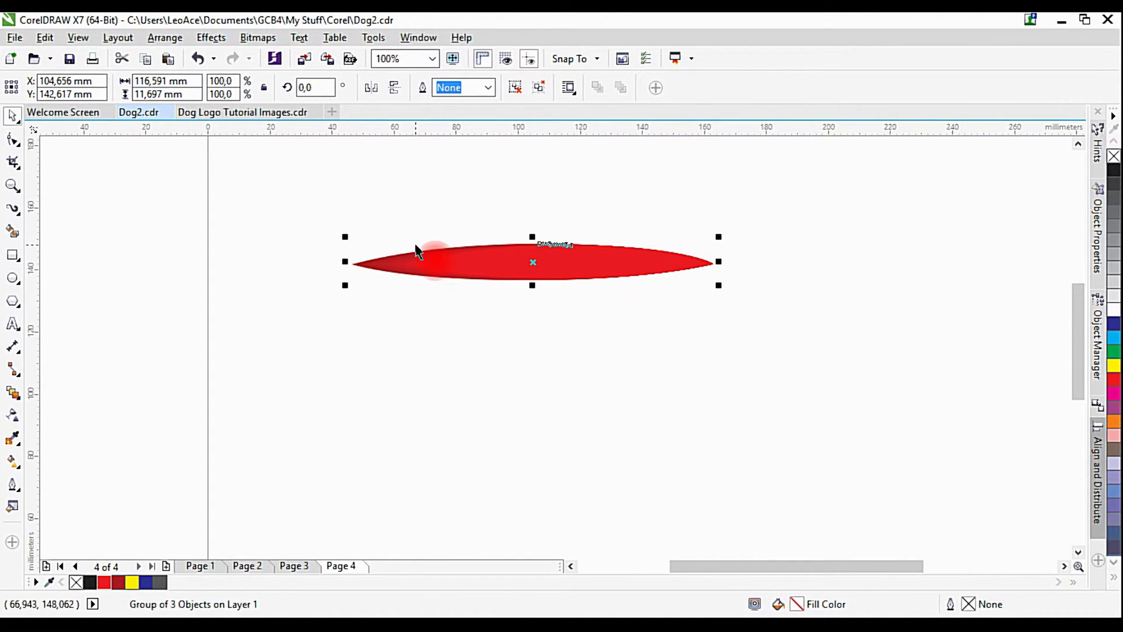
key(i)
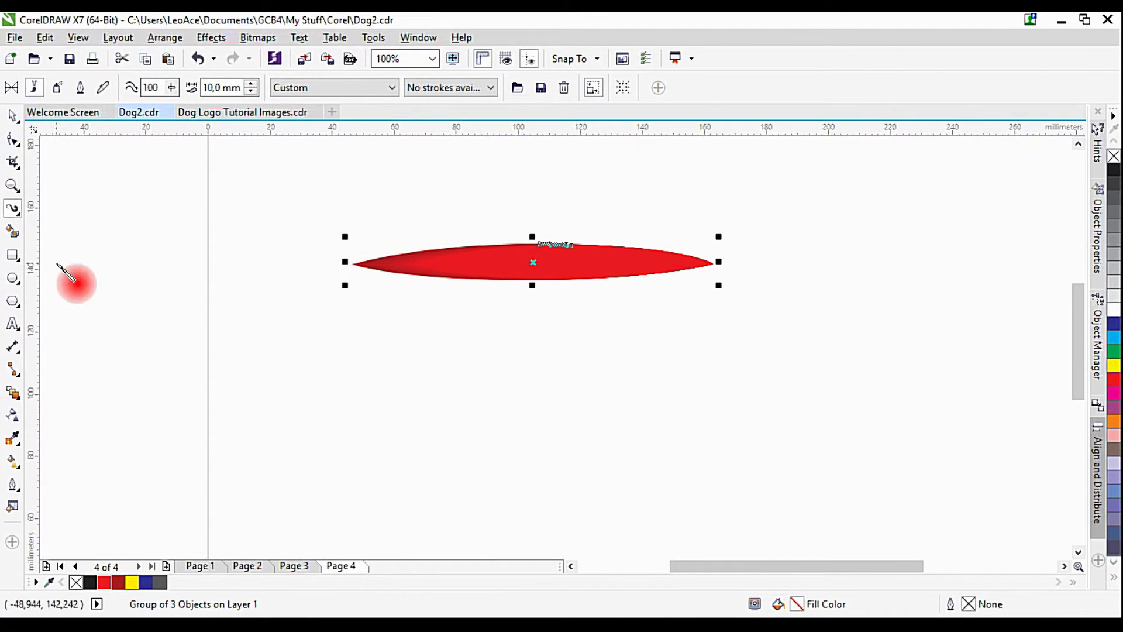
click(14, 215)
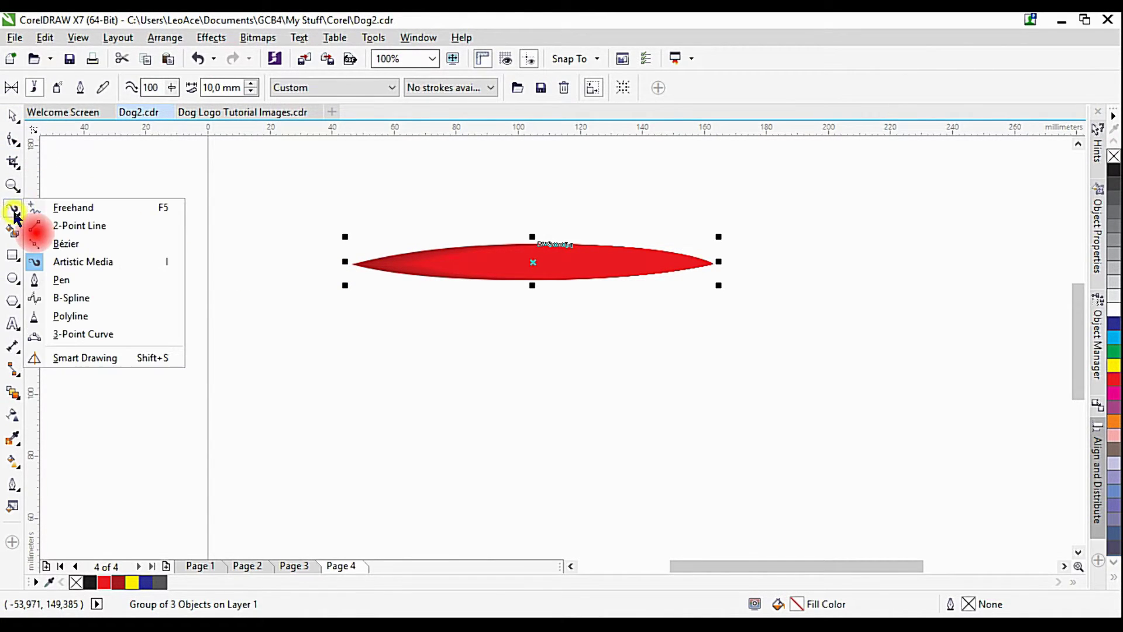
click(102, 264)
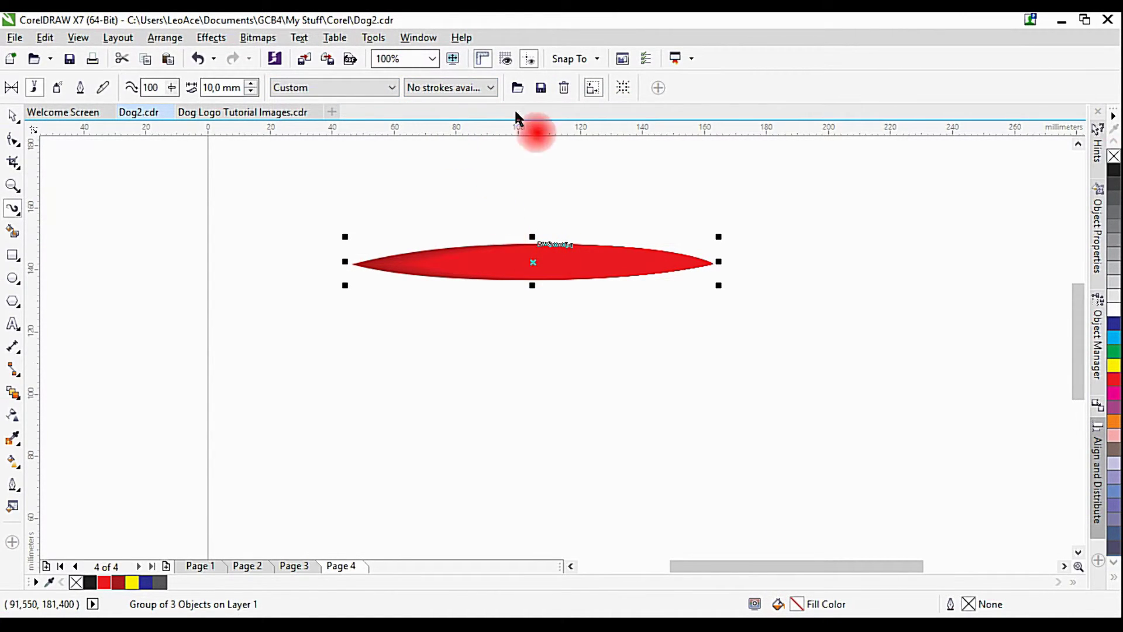
click(541, 89)
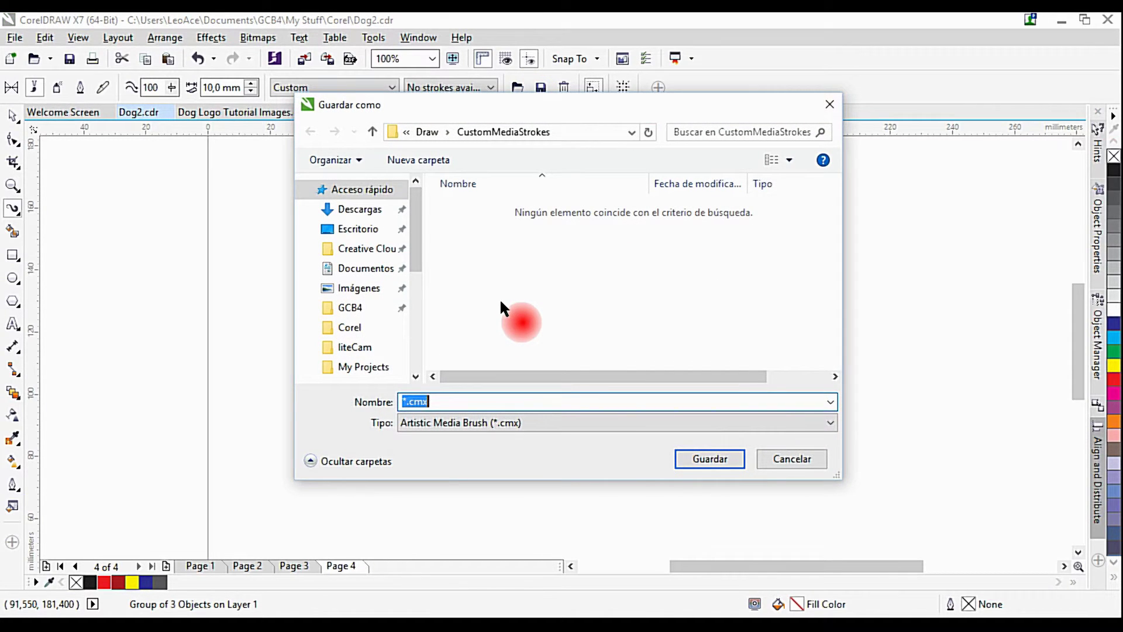
key(BackSpace)
text(cr)
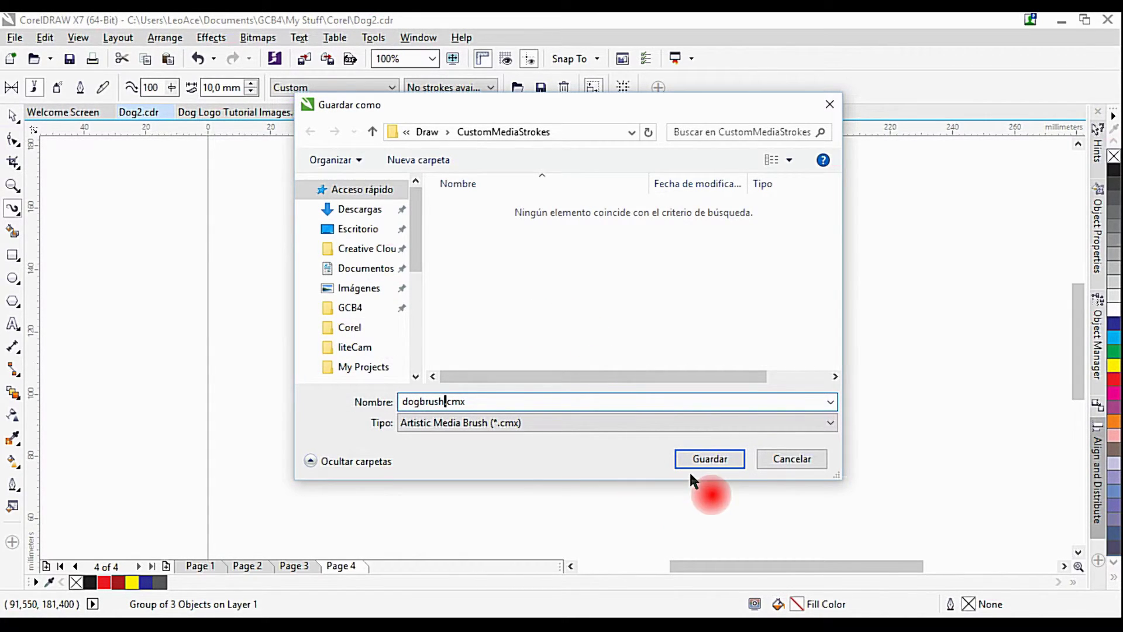
click(711, 458)
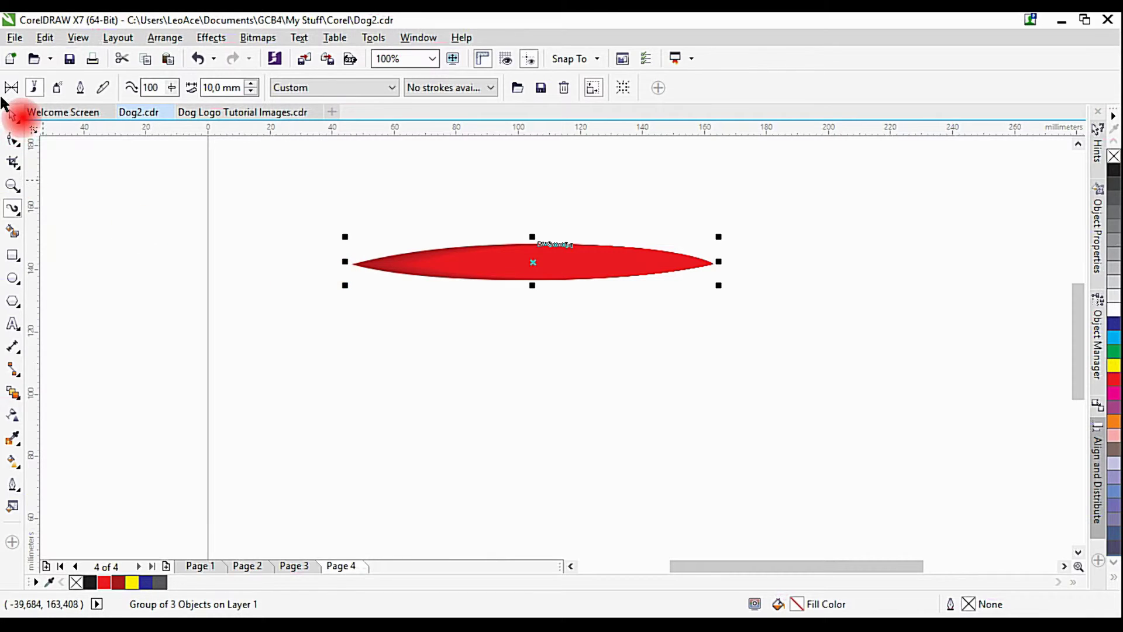
click(11, 115)
click(479, 303)
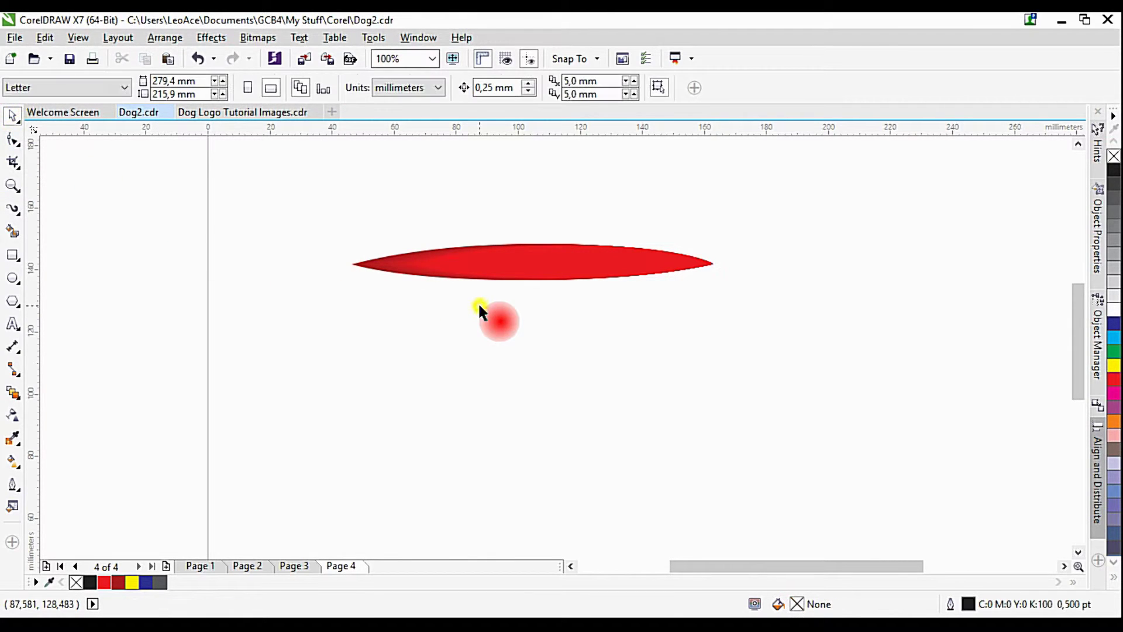
Step: Go to Page 3 and examine the separate segments of the dog outline, including the back, tail and legs
click(309, 567)
click(601, 298)
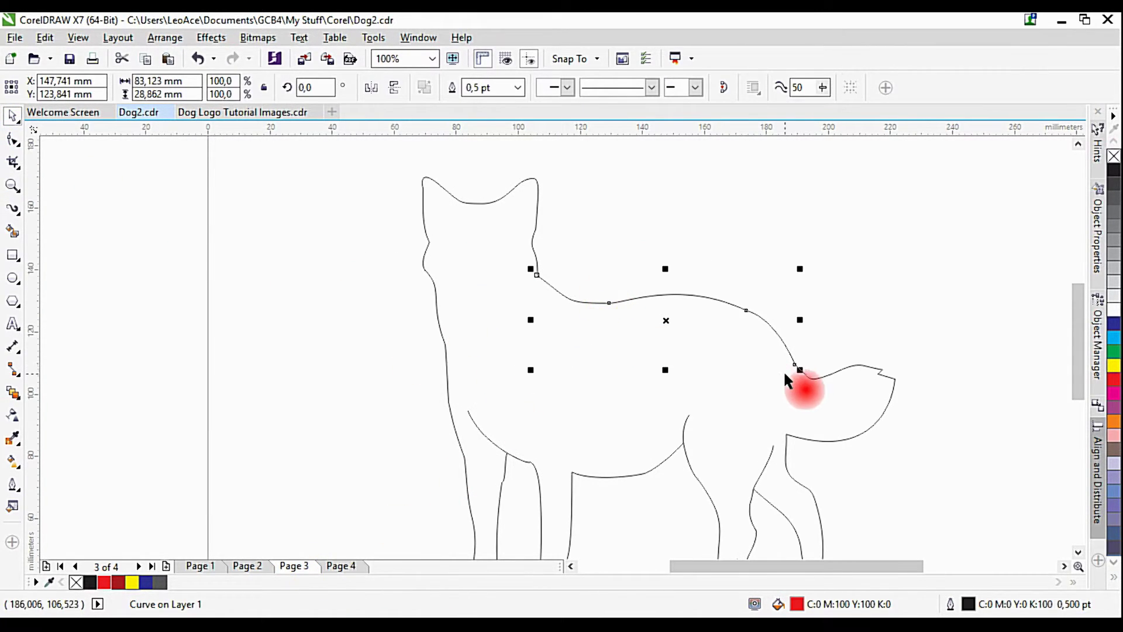
click(834, 372)
click(535, 228)
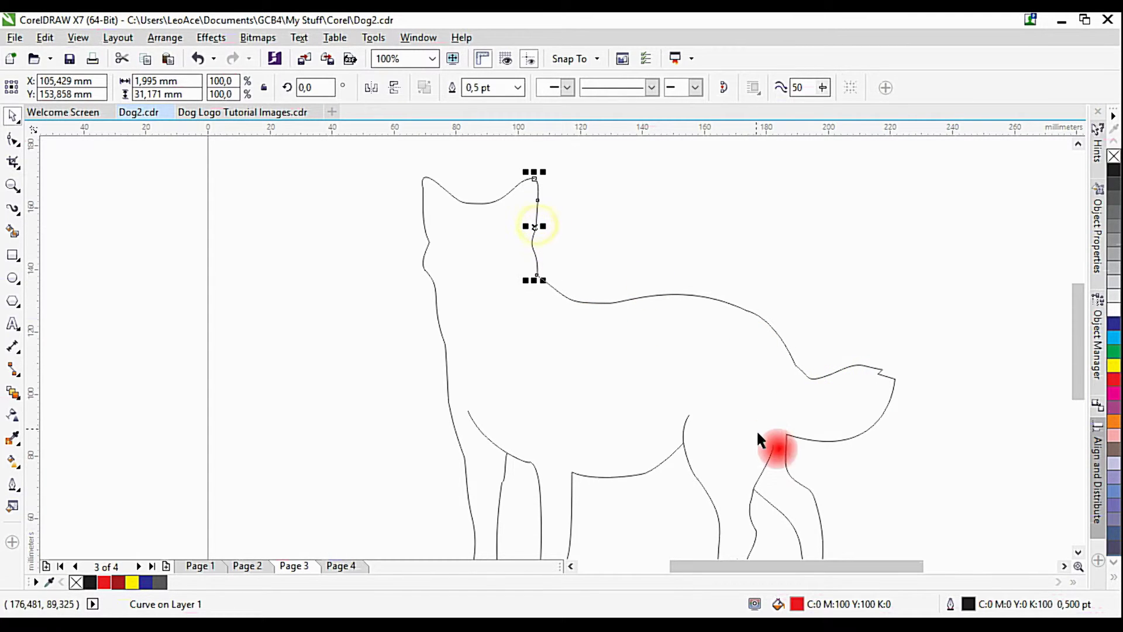
drag(757, 440, 541, 334)
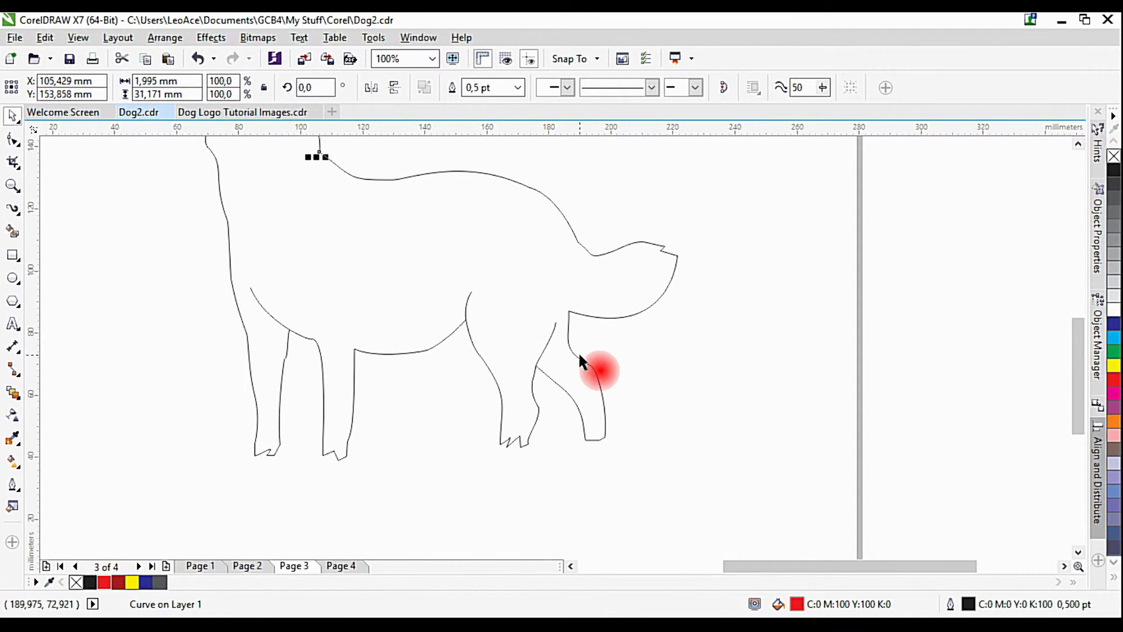
scroll(363, 221, up, 1)
drag(363, 221, 475, 386)
scroll(475, 384, down, 1)
Step: Apply the saved custom Artistic Media brush stroke to the curve along the dog's back
click(515, 313)
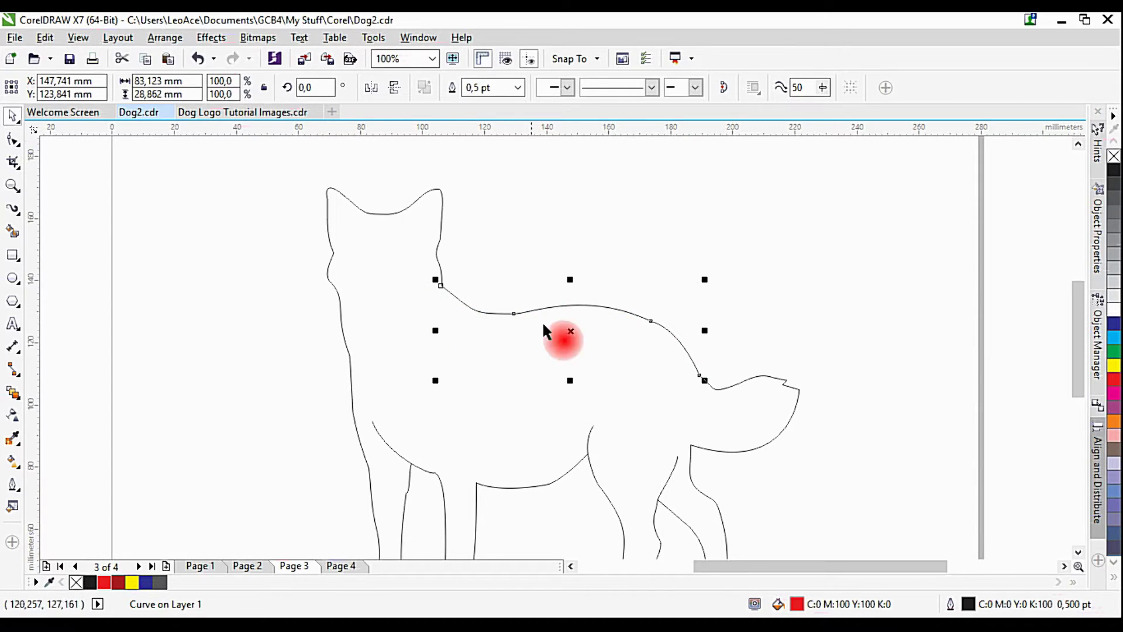
key(i)
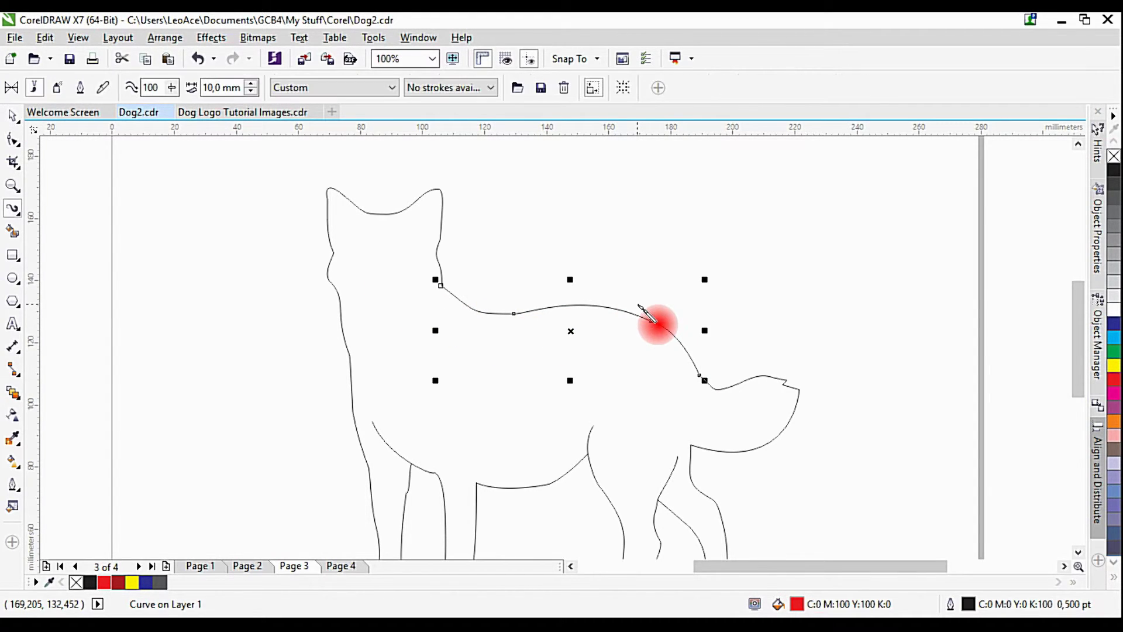
click(347, 88)
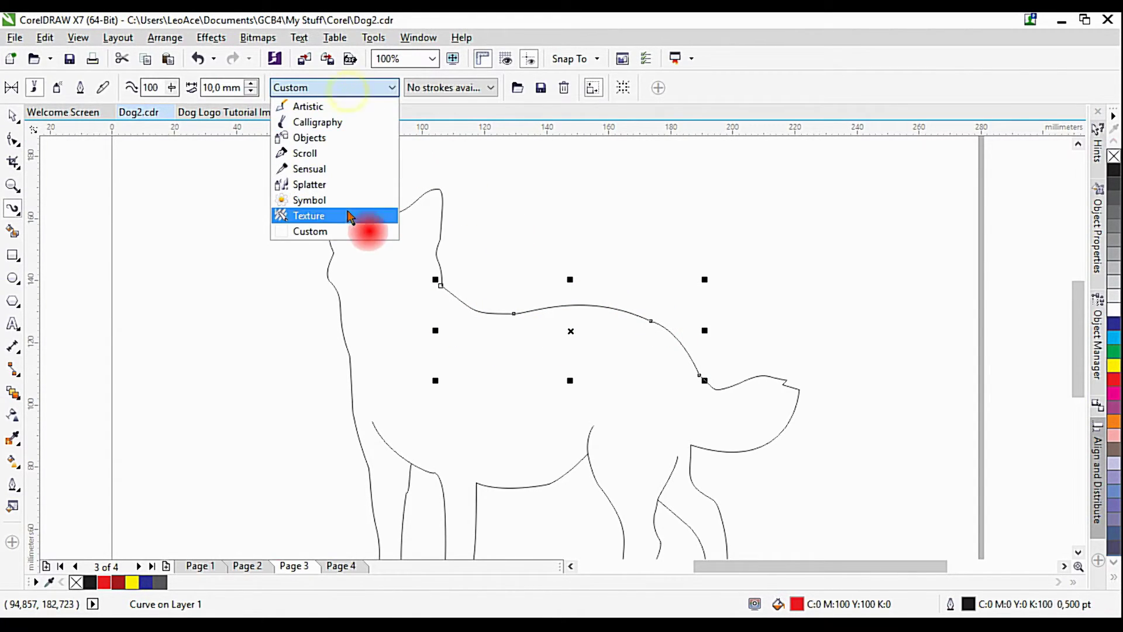
click(360, 231)
click(434, 94)
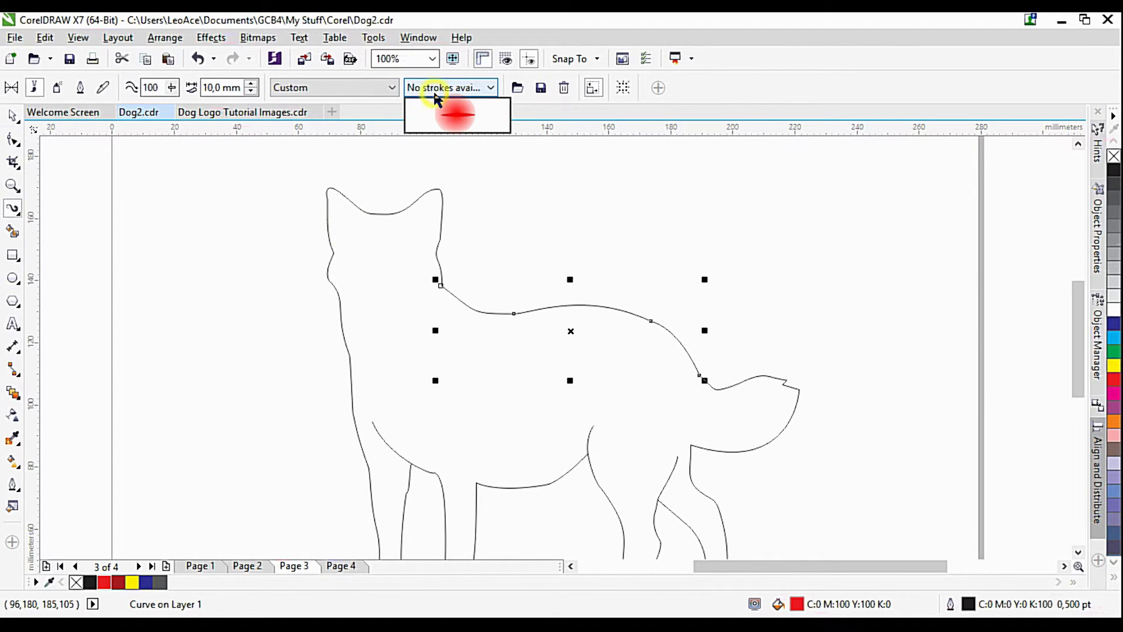
click(447, 118)
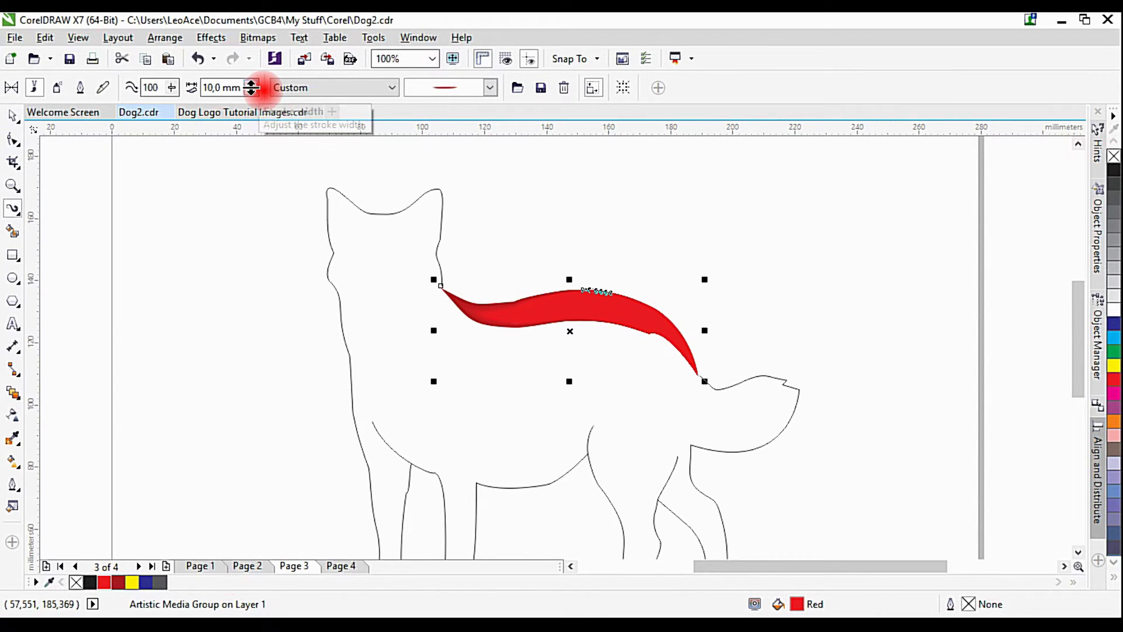
Step: Reduce the stroke width of the brush on the dog's back to 3,0 mm
click(251, 92)
click(252, 92)
click(252, 92)
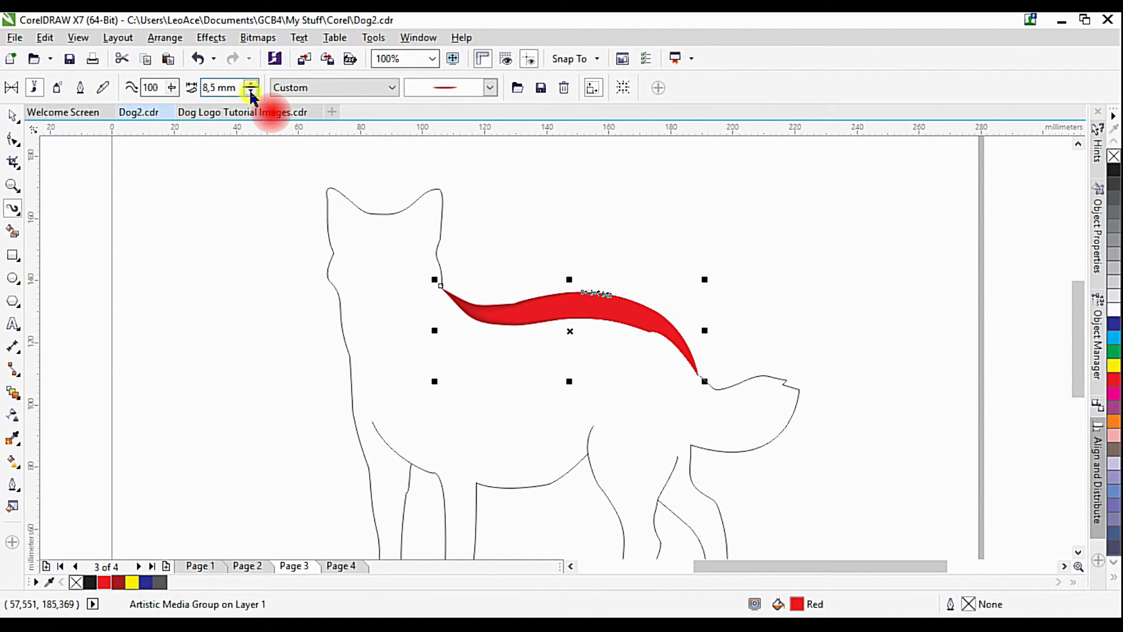
click(252, 92)
click(252, 92)
click(251, 92)
click(252, 92)
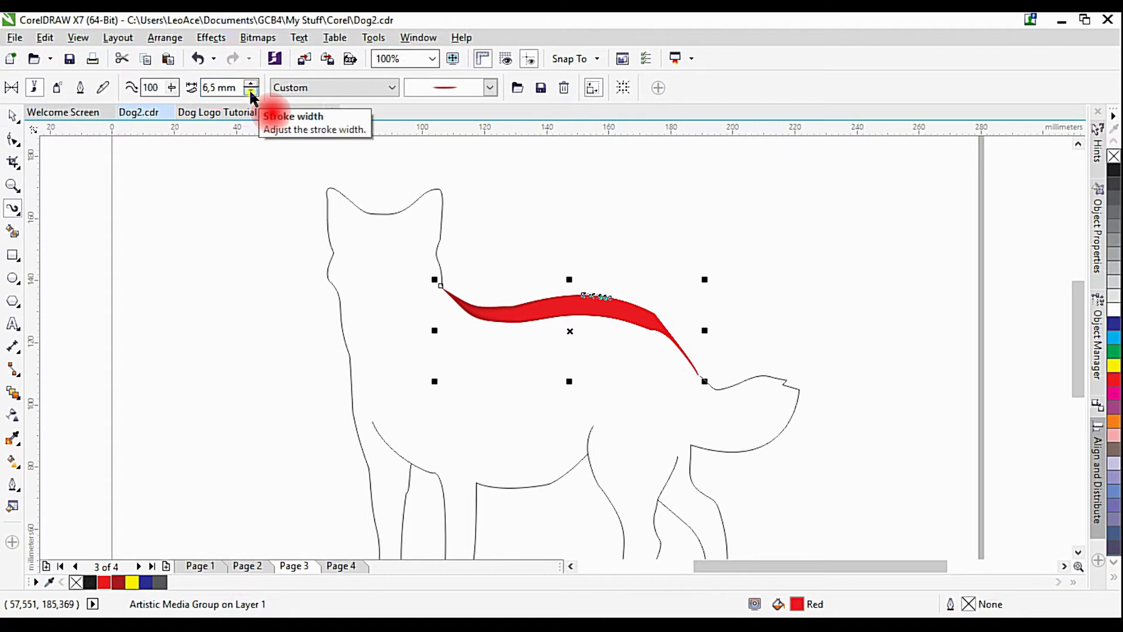
click(251, 92)
click(251, 92)
click(252, 92)
click(251, 92)
click(251, 92)
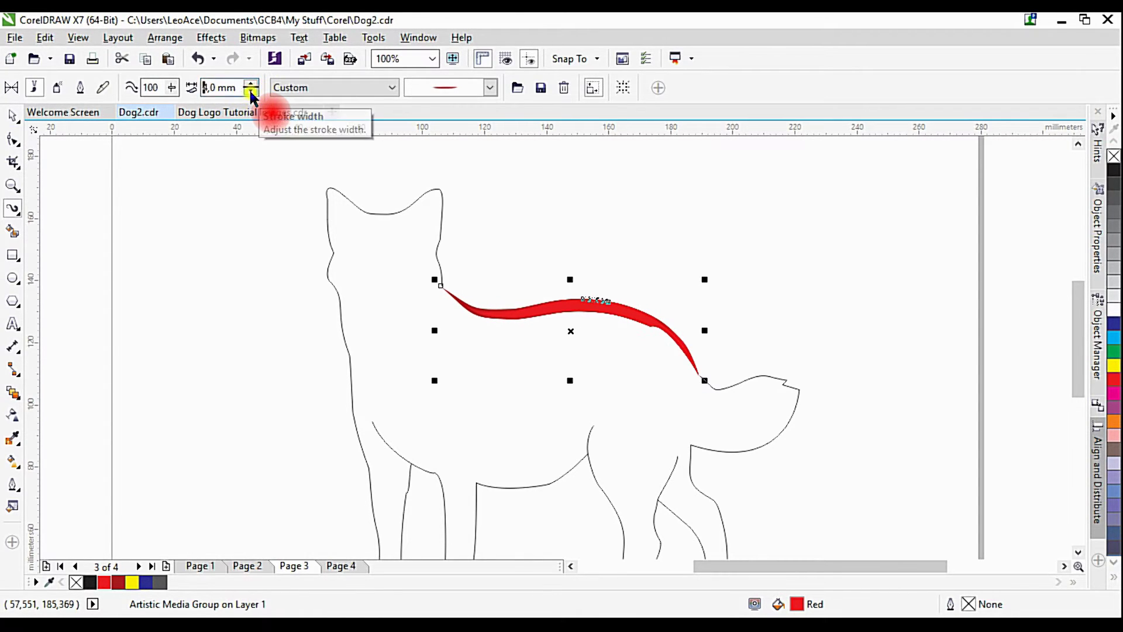
click(252, 92)
Step: Reduce the back stroke's width to 2,5 mm and apply the saved custom brush to the tail's upper curve
click(252, 92)
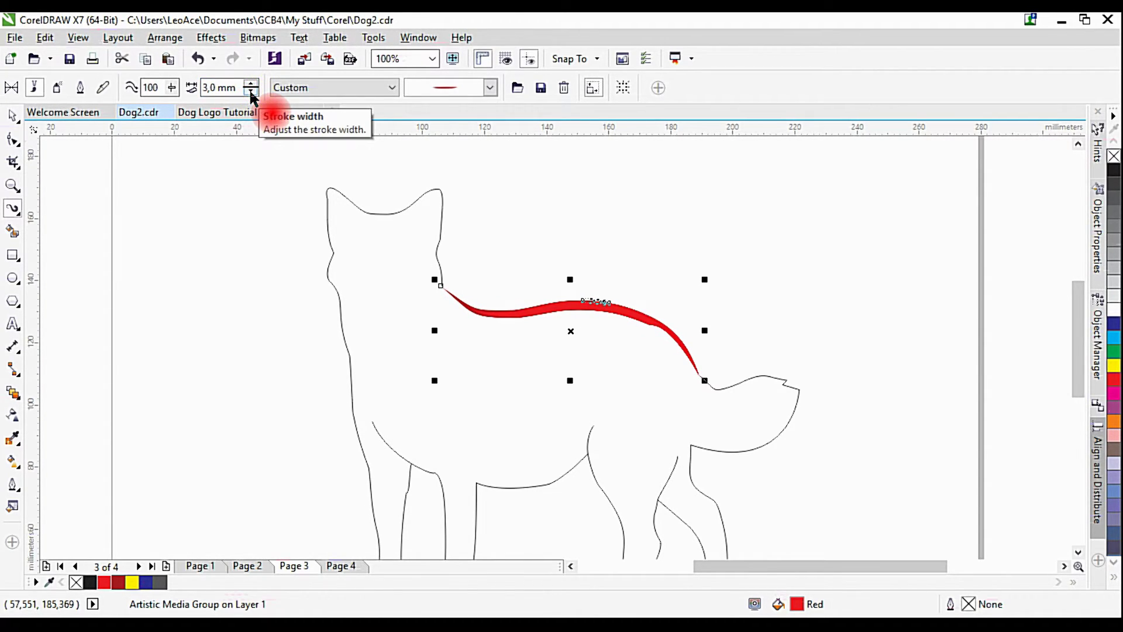
click(252, 92)
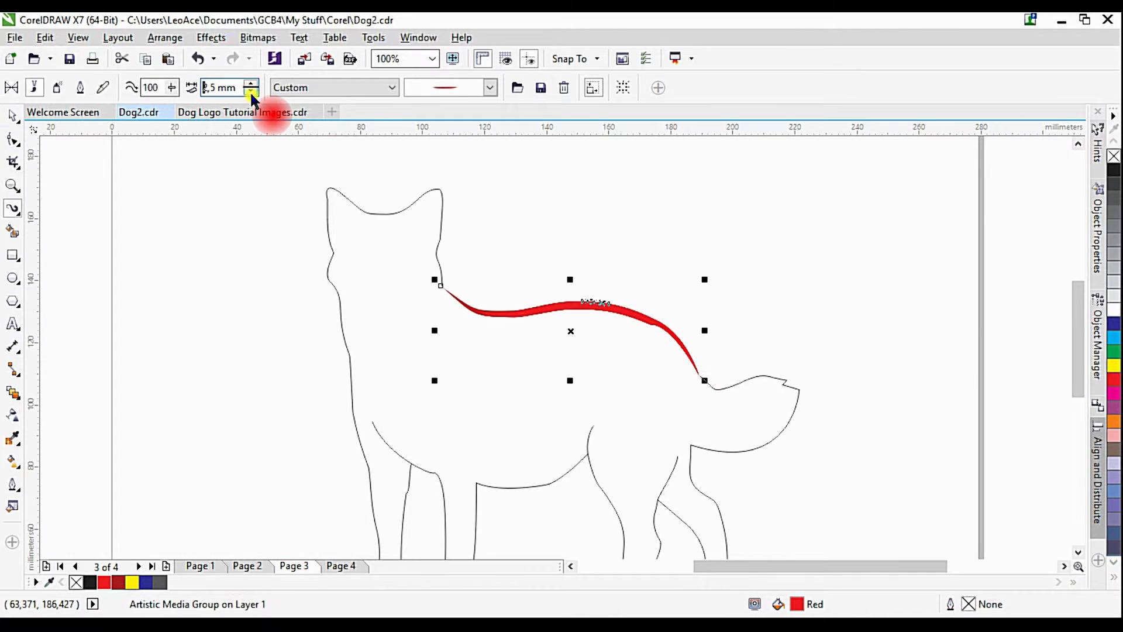
drag(673, 386, 489, 296)
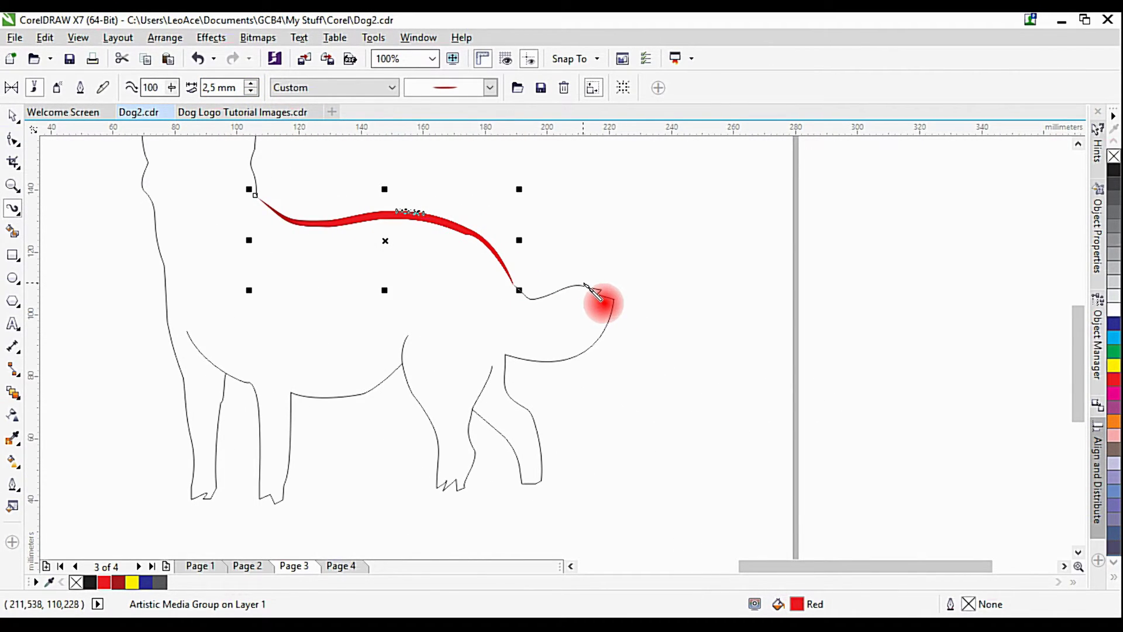
click(584, 285)
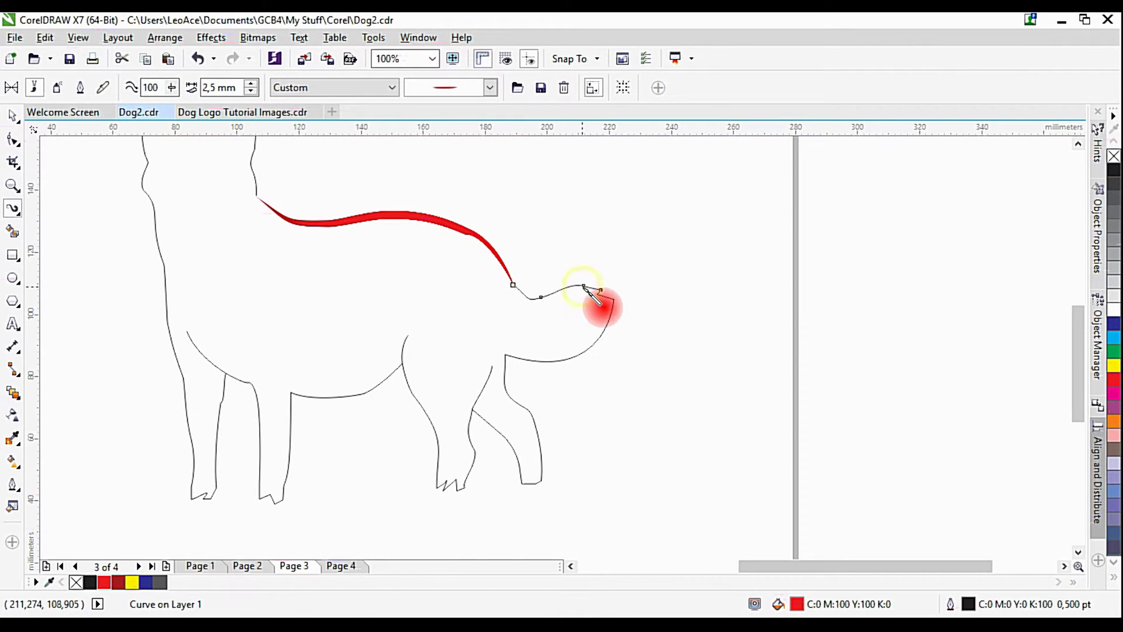
click(363, 88)
click(350, 233)
click(455, 88)
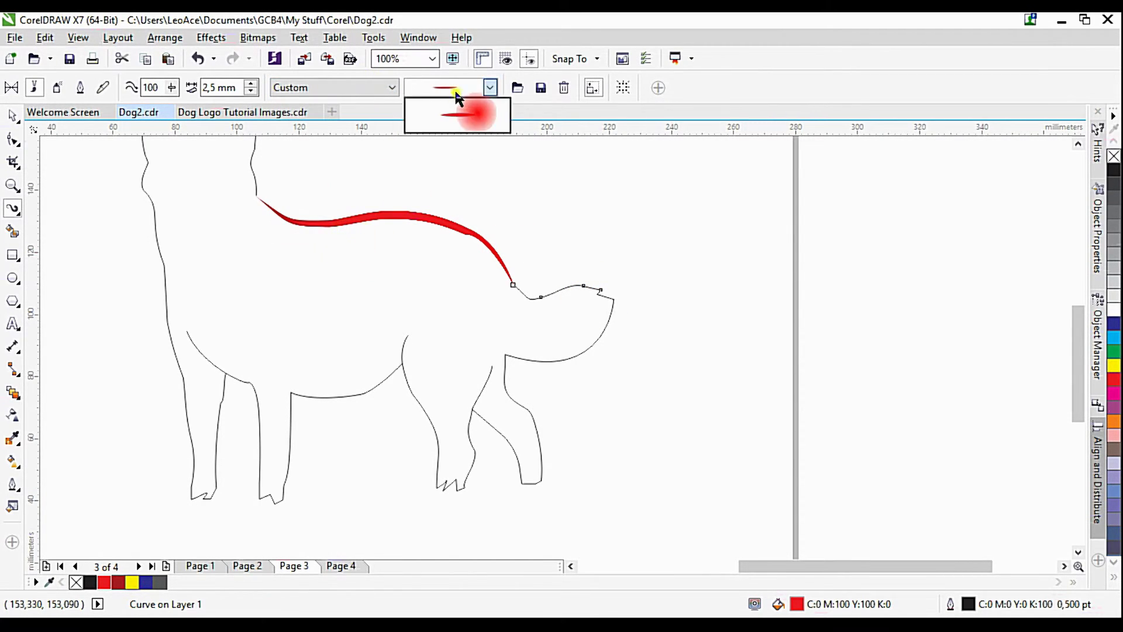
click(469, 130)
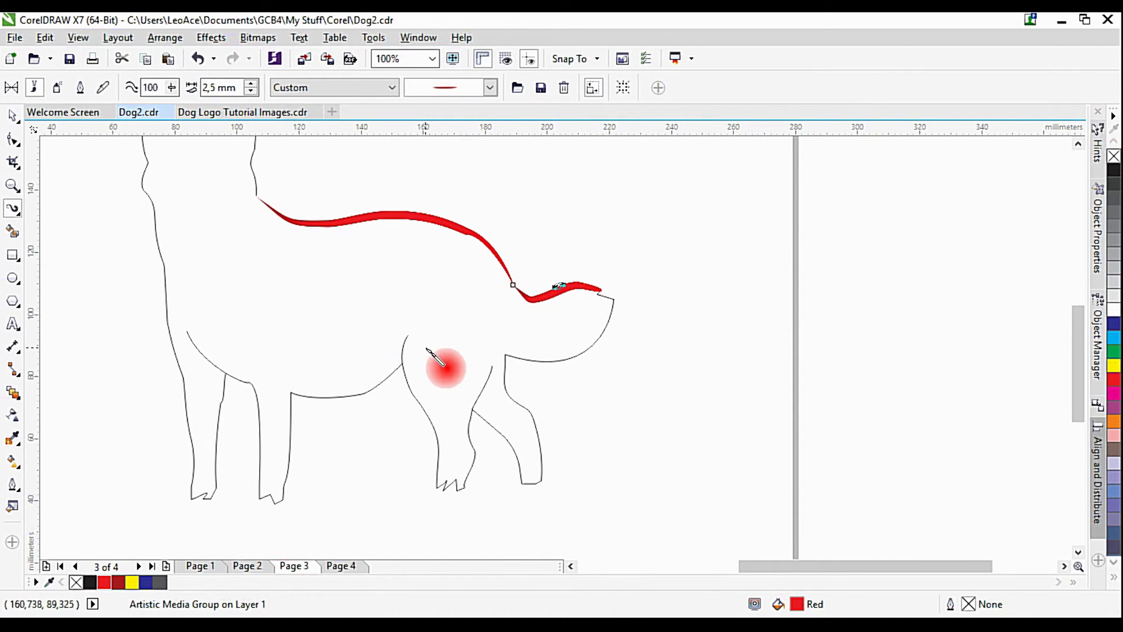
Step: Apply the saved custom brush to all the leg, belly, chest and tail segments of the dog outline together
click(12, 115)
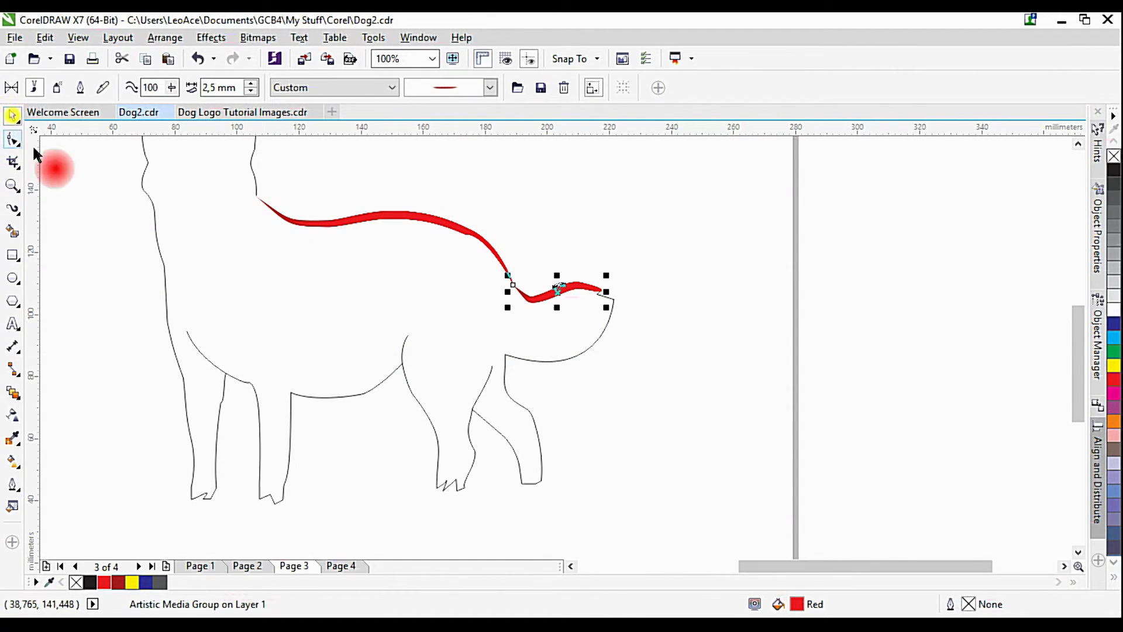
scroll(354, 325, down, 2)
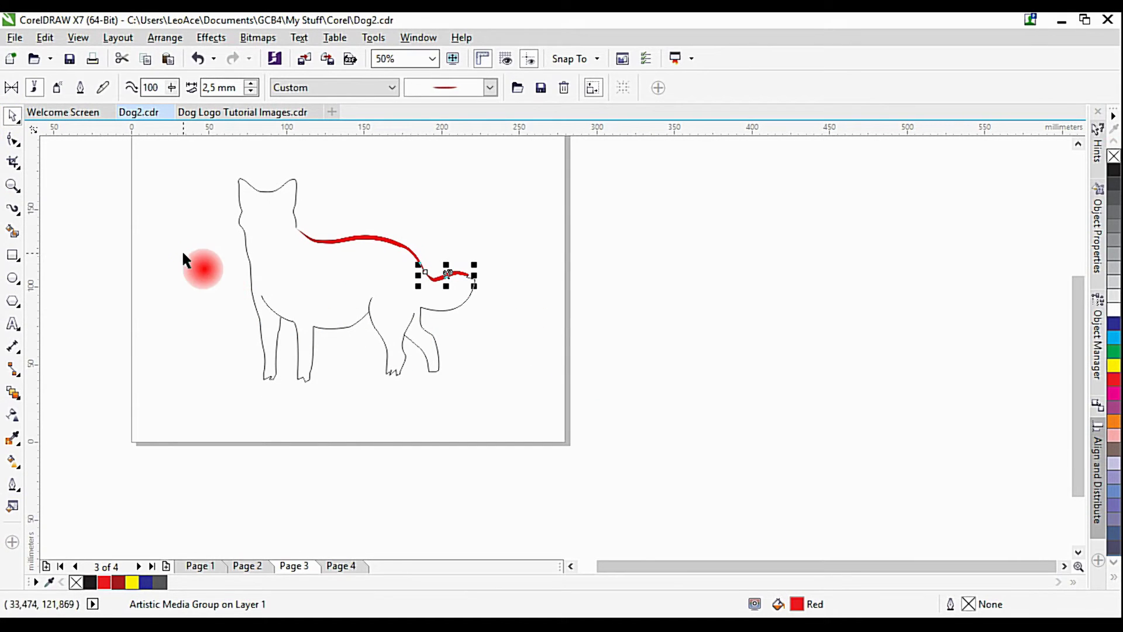
mouse_move(183, 253)
mouse_down()
mouse_move(322, 354)
mouse_move(500, 392)
mouse_up()
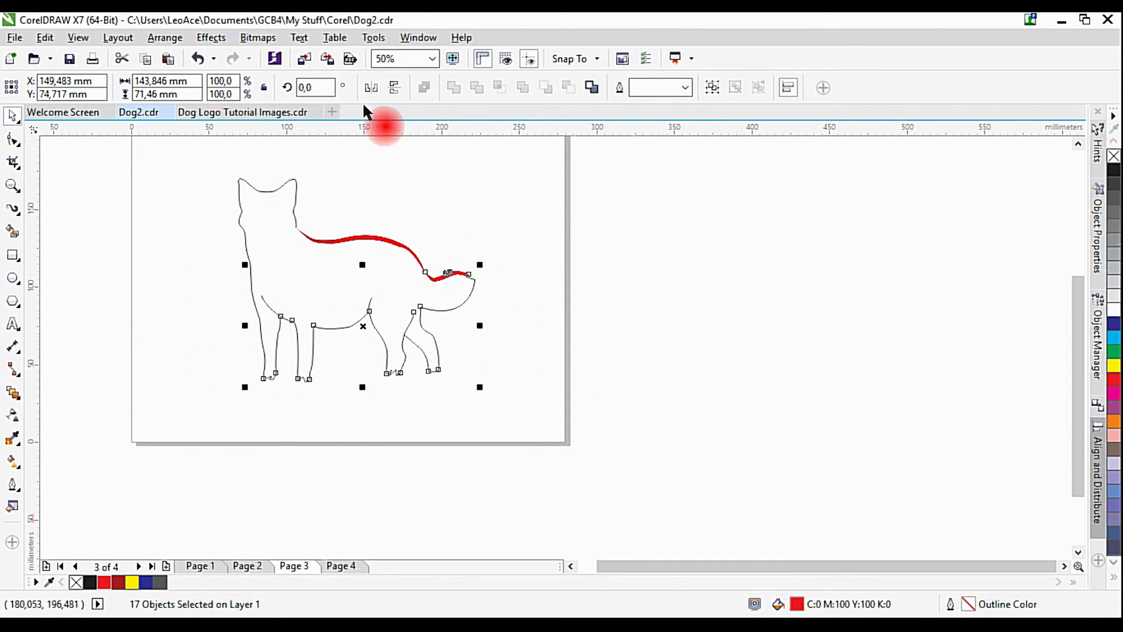
key(i)
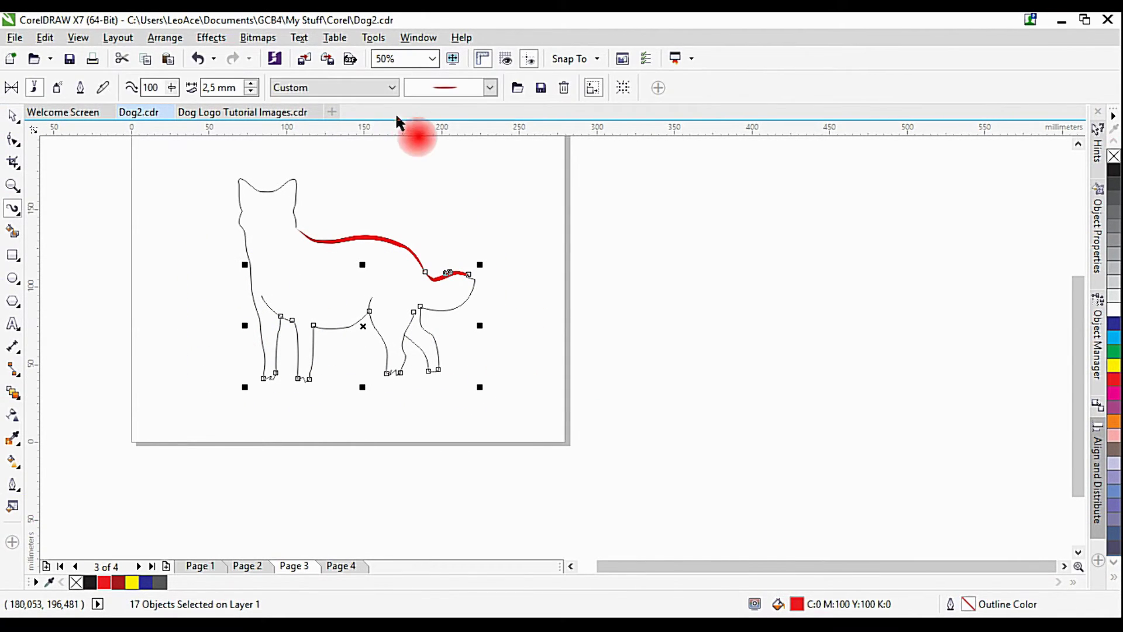
click(357, 87)
click(349, 231)
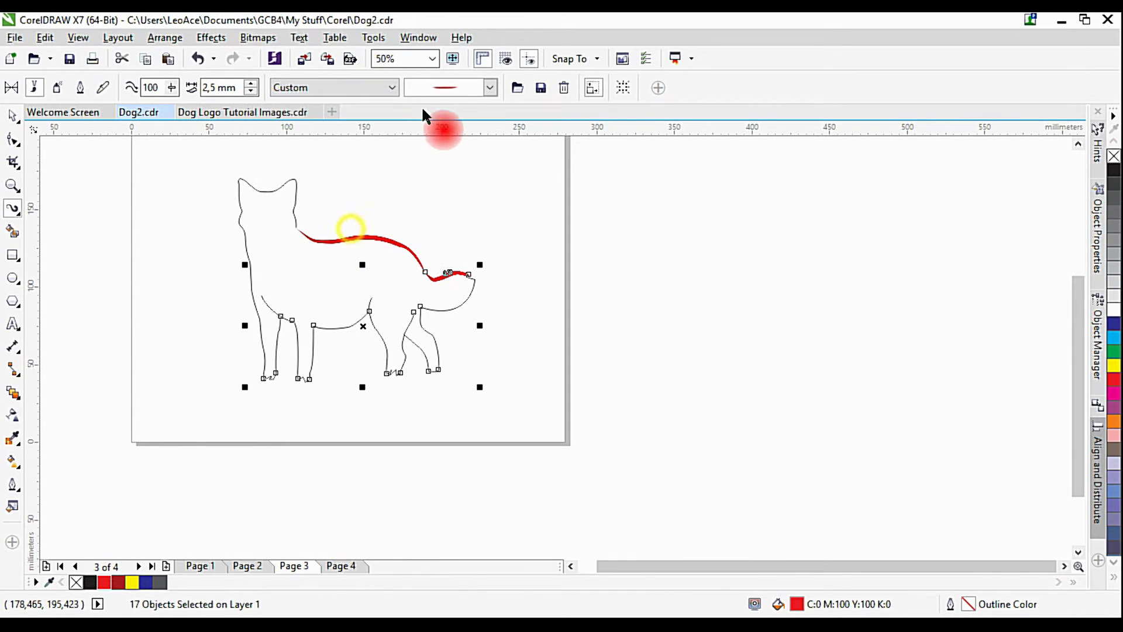
click(438, 87)
click(454, 115)
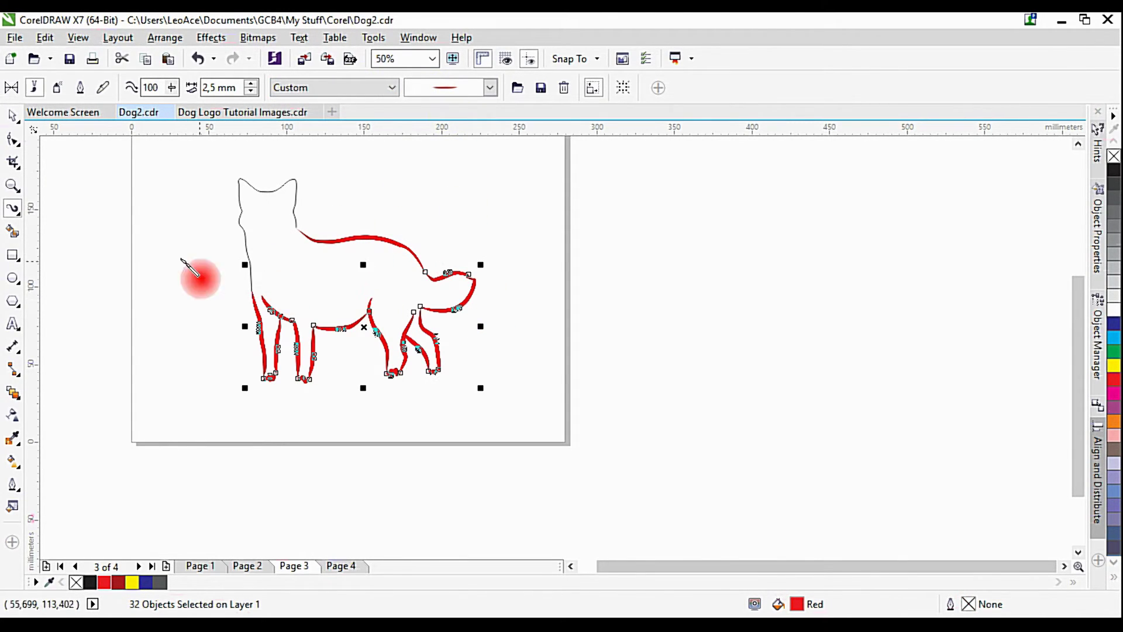
Step: Apply the saved custom brush to the remaining head, ear and neck segments, then deselect them
key(space)
drag(133, 146, 326, 289)
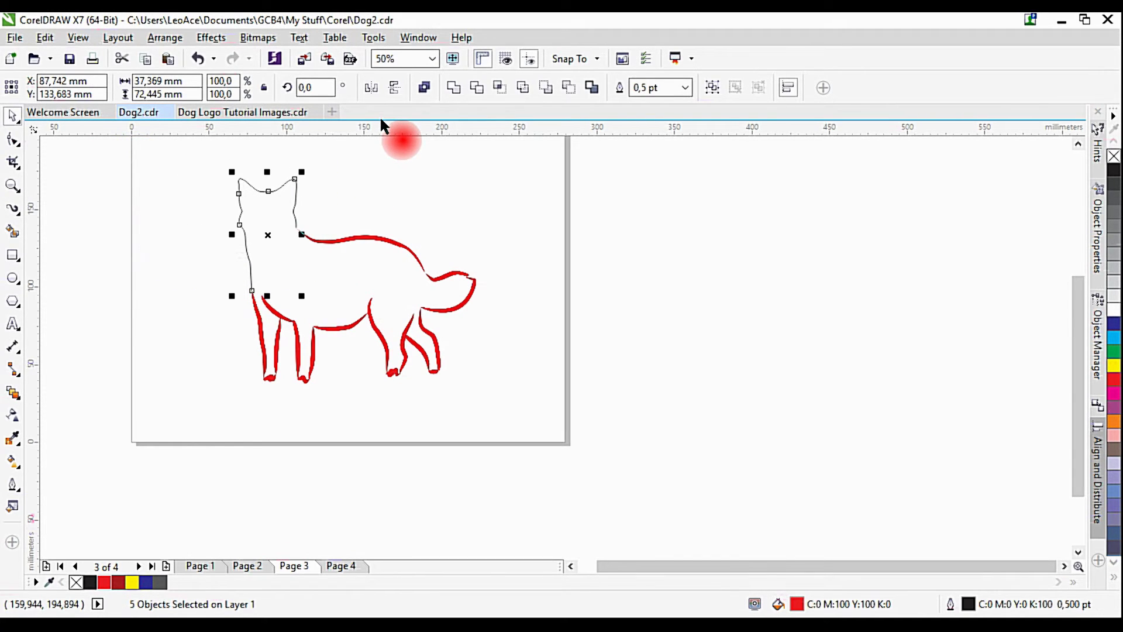
key(i)
click(371, 87)
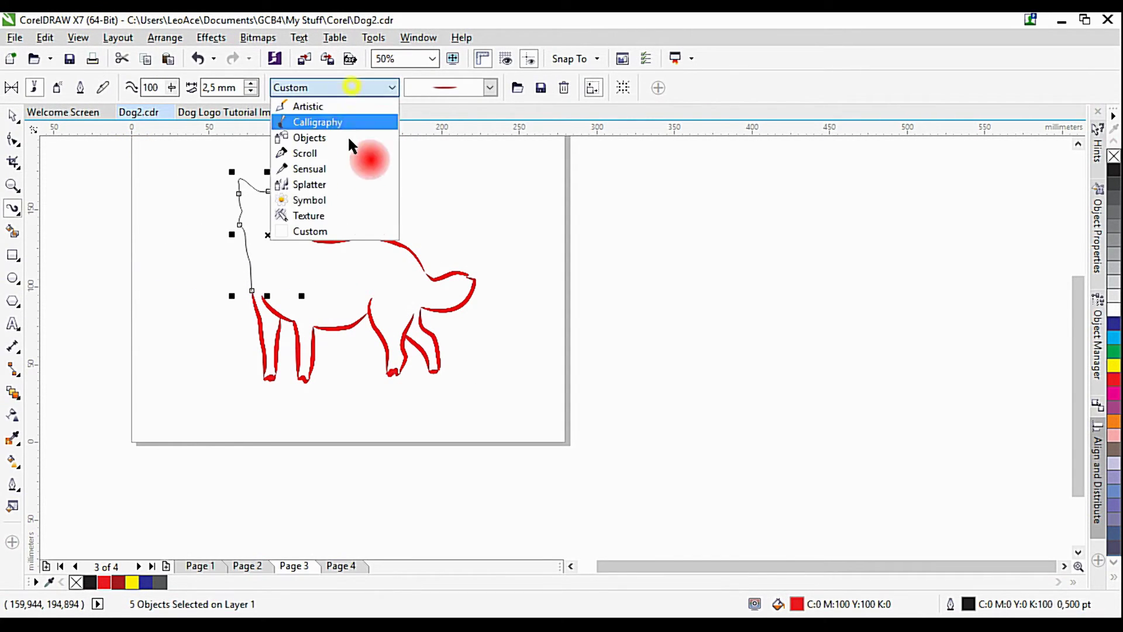
click(352, 231)
click(437, 88)
click(448, 119)
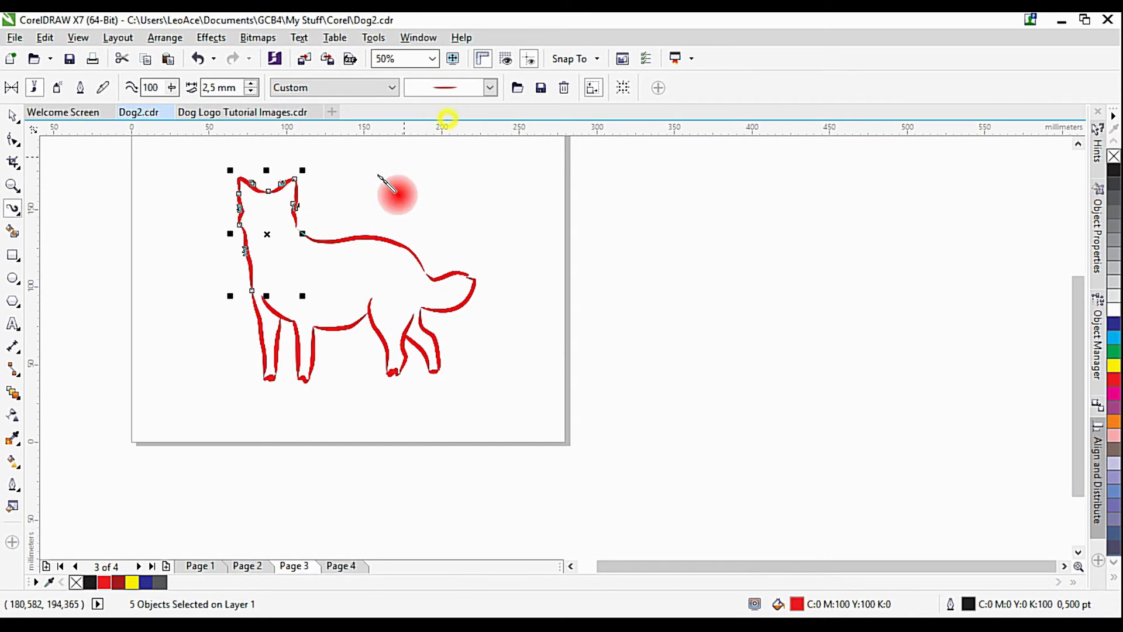
click(13, 115)
drag(424, 212, 568, 240)
click(638, 310)
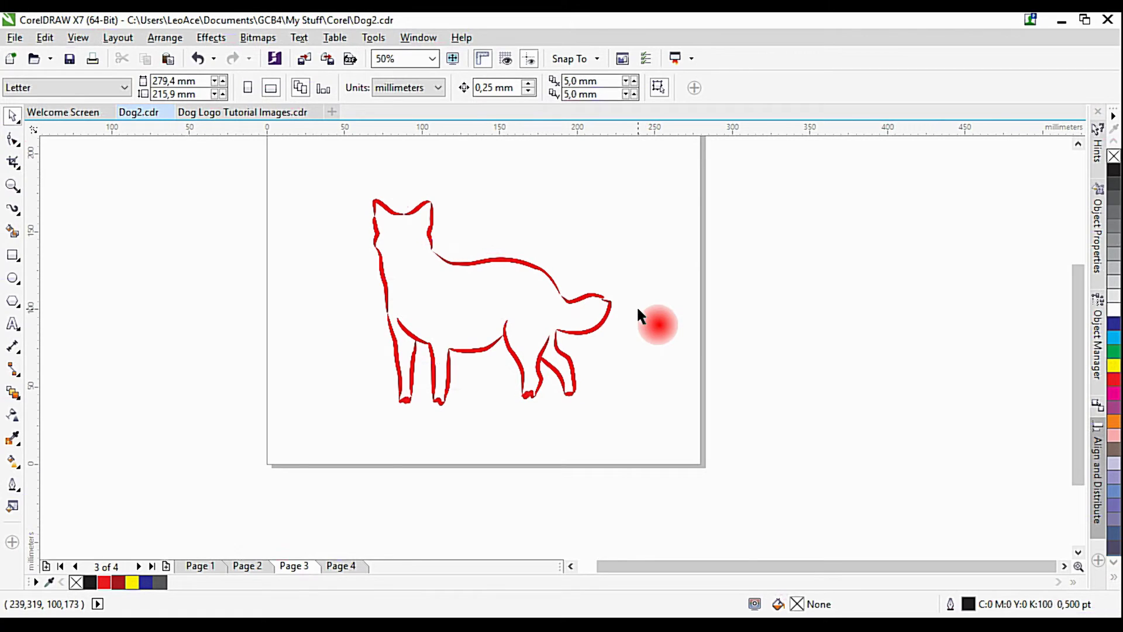
Step: Set the brush stroke width of the entire dog outline to 2,0 mm
scroll(468, 401, up, 1)
scroll(416, 361, up, 1)
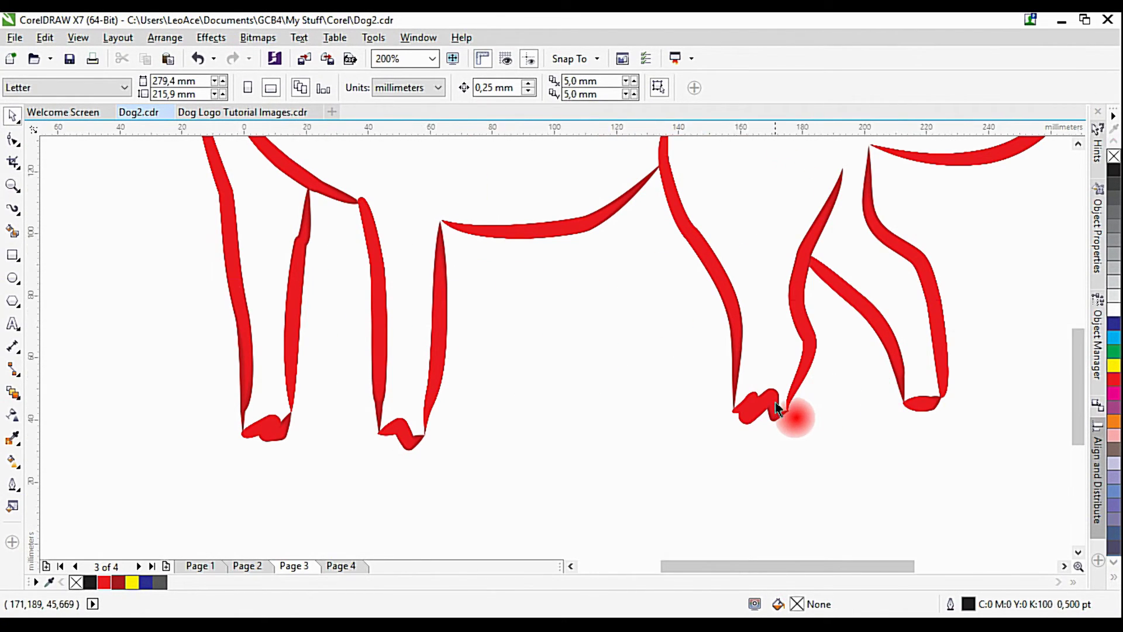
scroll(778, 410, down, 2)
drag(557, 166, 846, 431)
key(i)
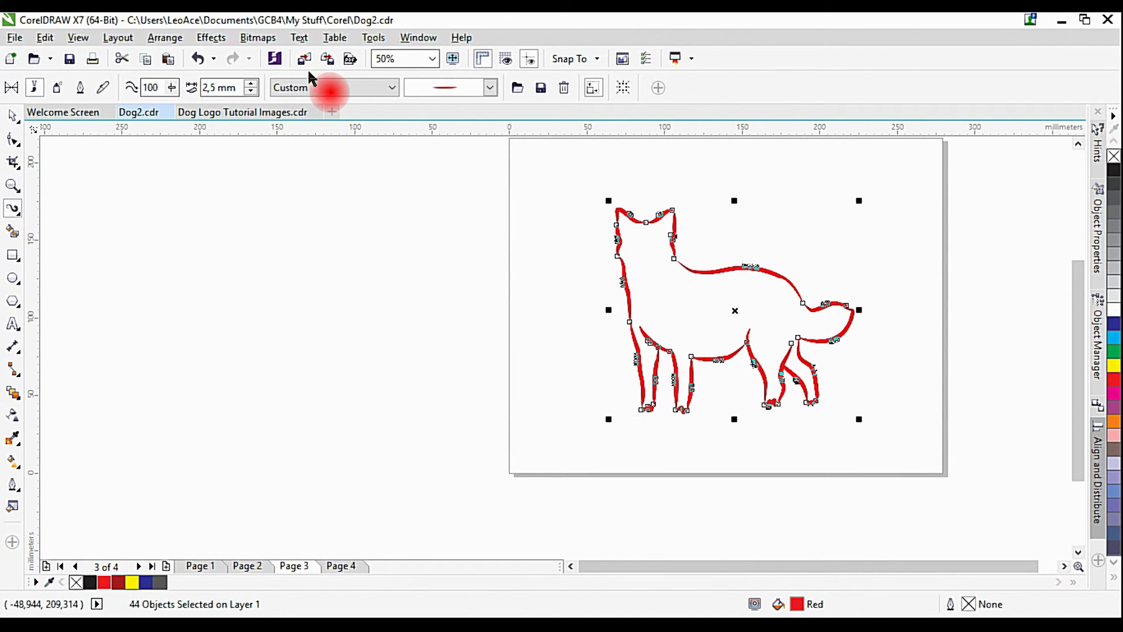
click(251, 93)
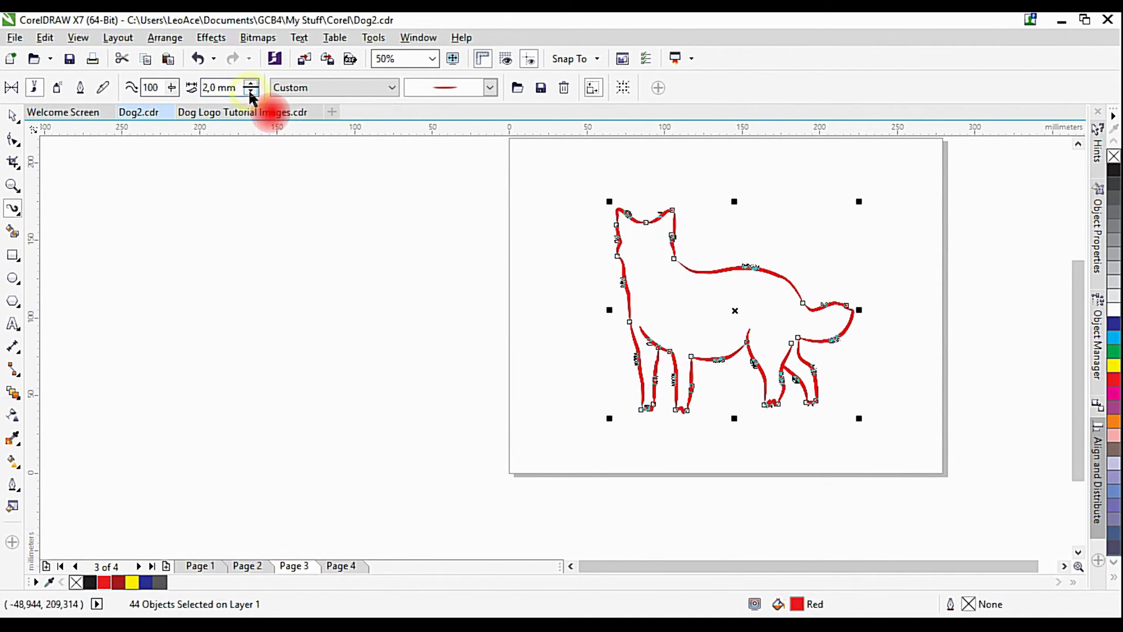
click(14, 119)
click(401, 283)
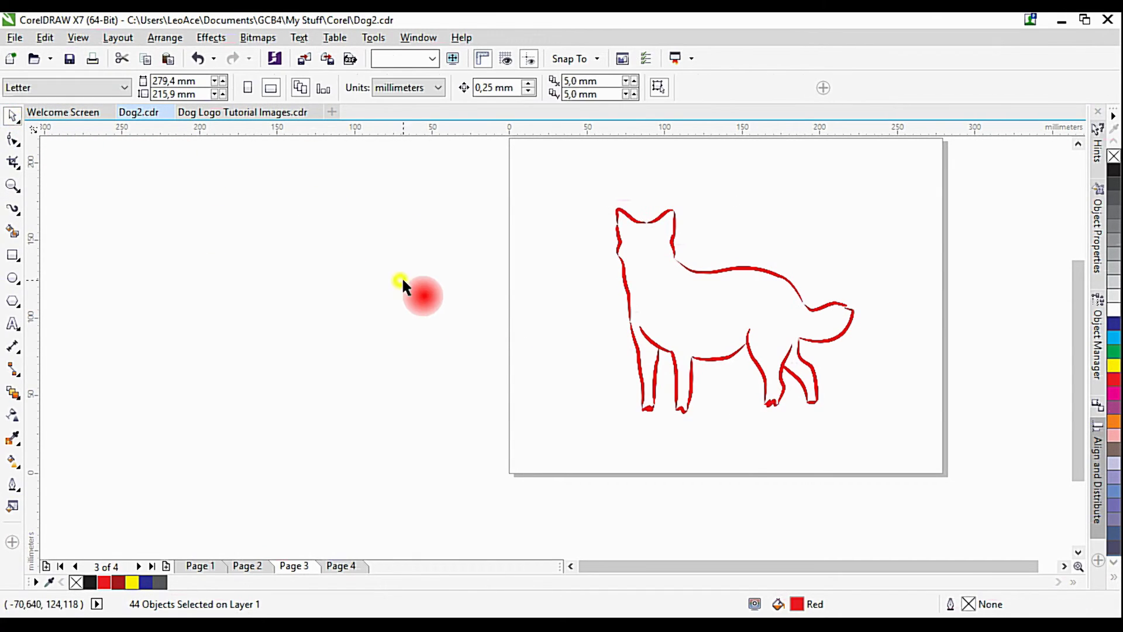
Step: Copy the filled red dog silhouette from Page 1 and paste it over the brushed outline on Page 3
click(730, 393)
drag(696, 380, 577, 375)
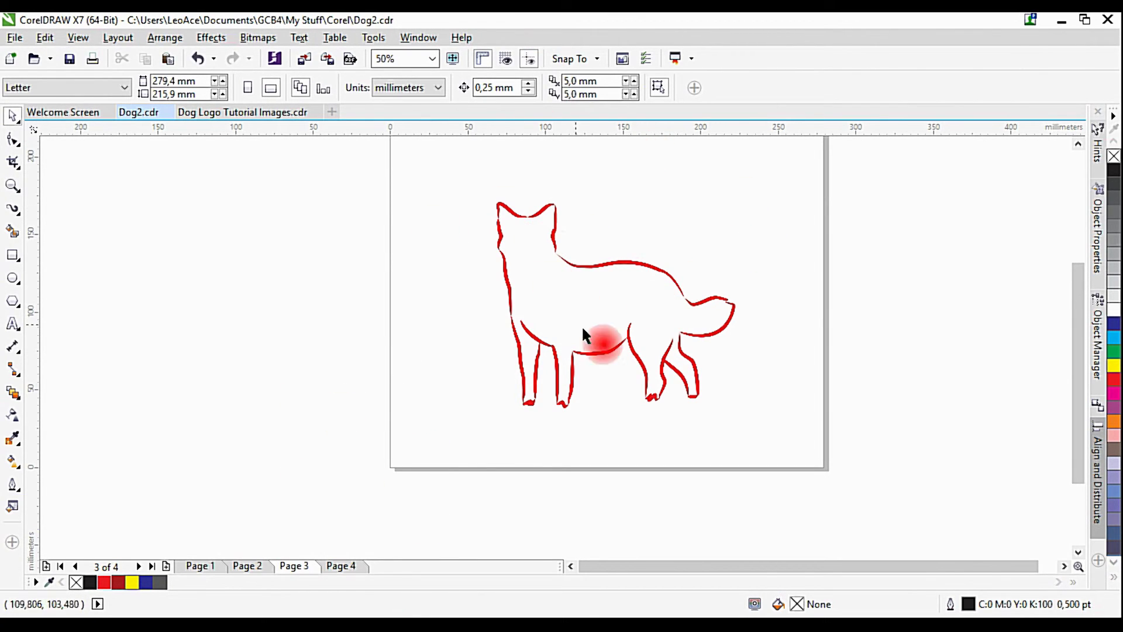
click(196, 567)
click(526, 293)
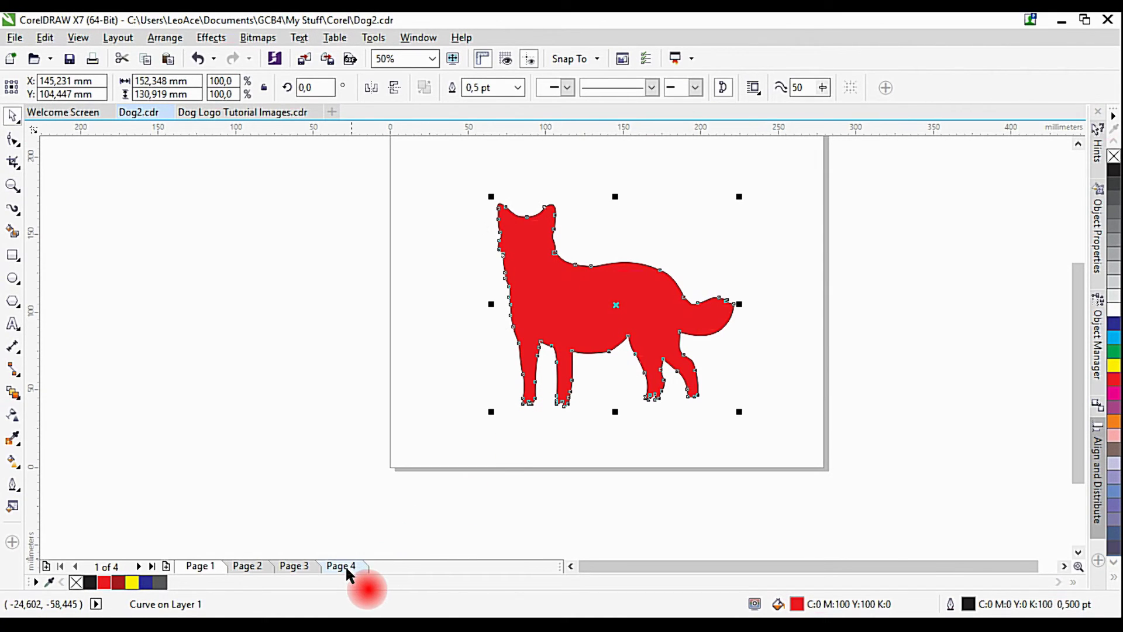
click(299, 567)
click(617, 377)
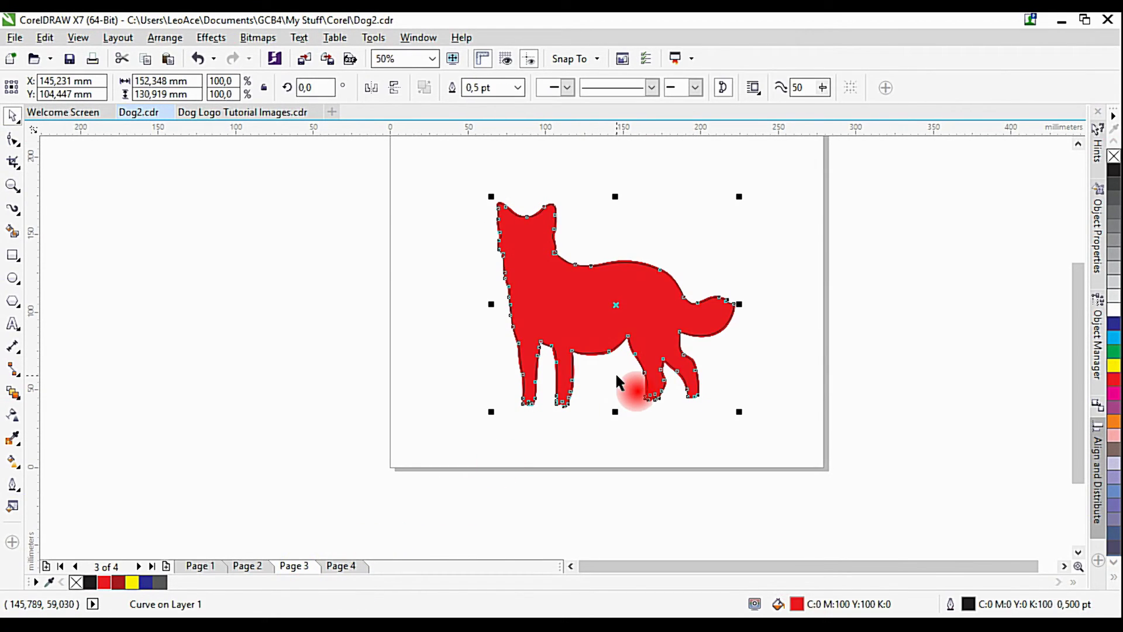
Step: Remove the black outline from the pasted red dog silhouette
scroll(498, 172, up, 1)
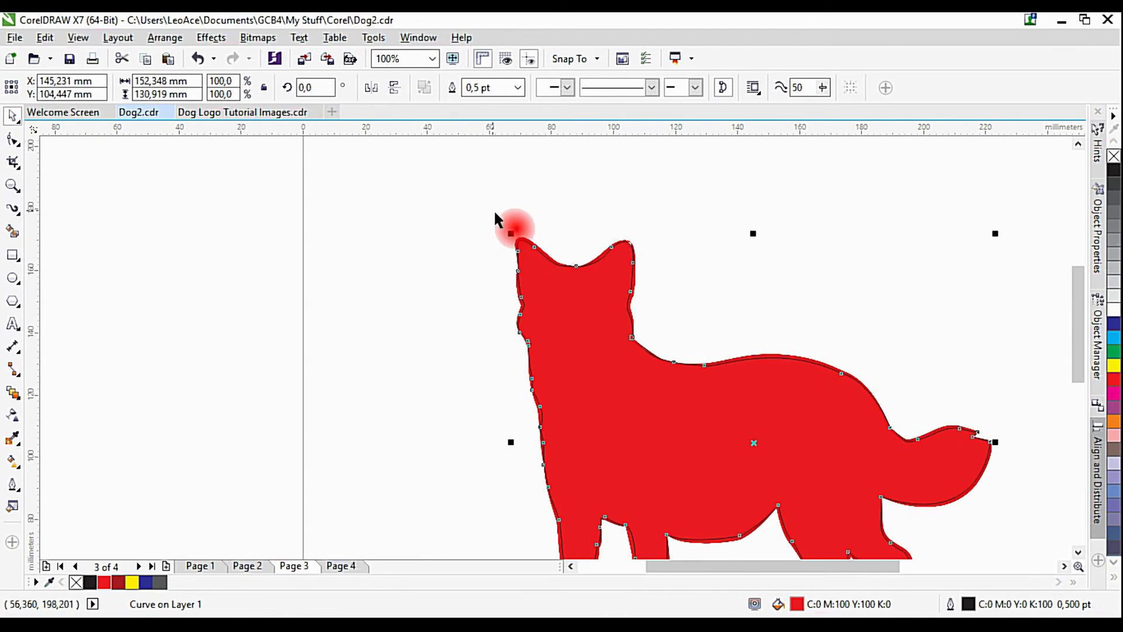
scroll(736, 430, down, 1)
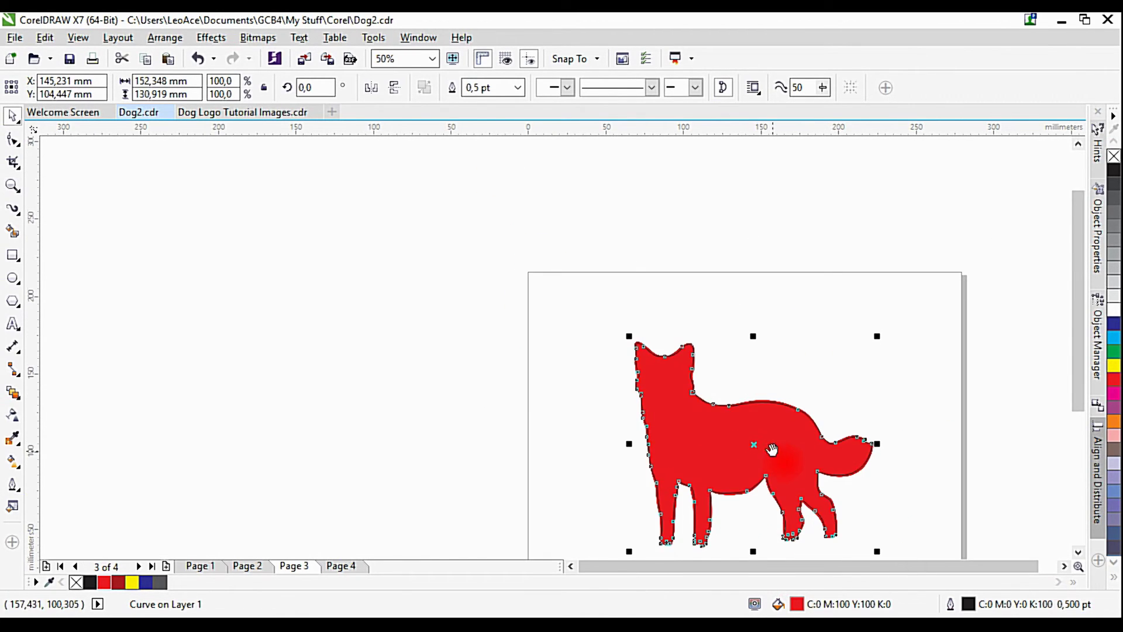
scroll(564, 280, up, 2)
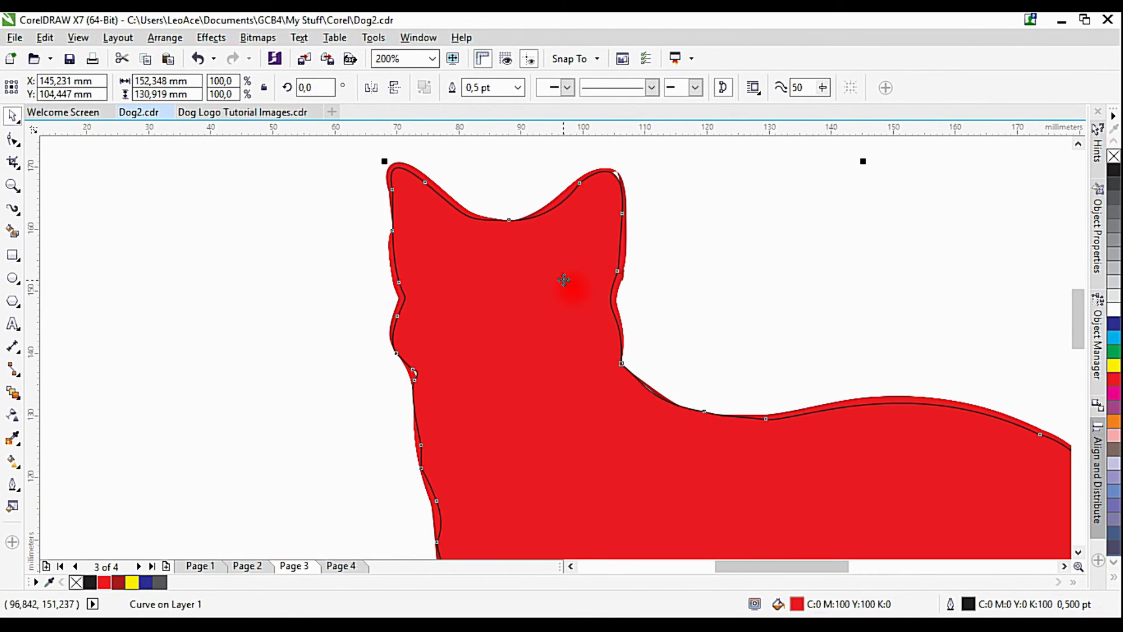
right_click(1113, 157)
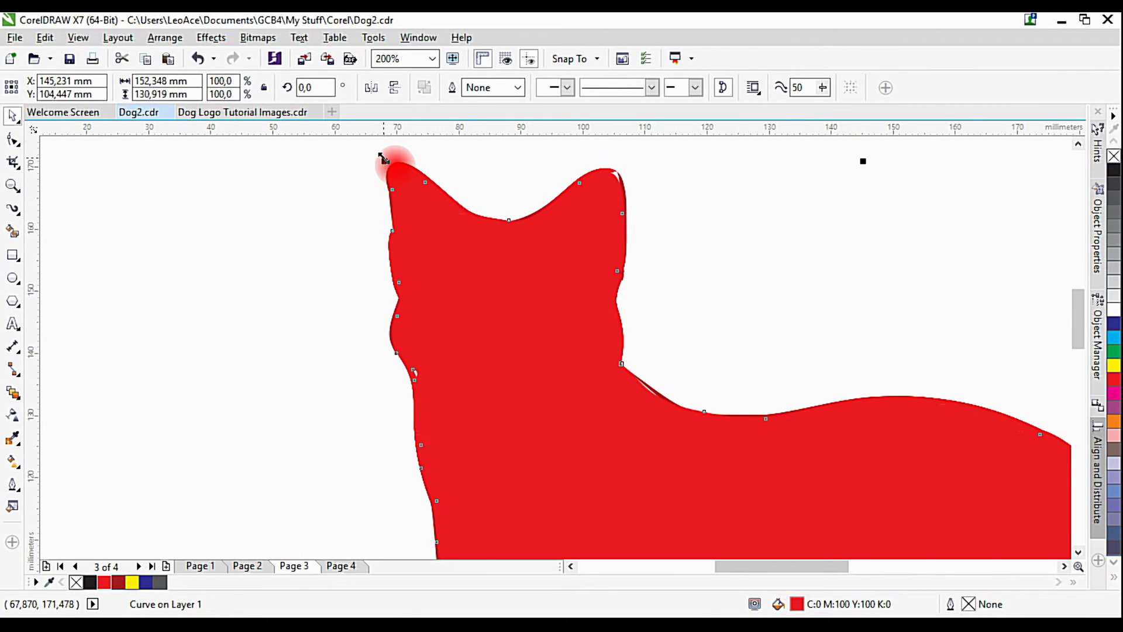
Step: Scale the red silhouette down about its centre to 96,3 % so it sits inside the brushed outline
drag(383, 157, 387, 167)
scroll(551, 258, down, 1)
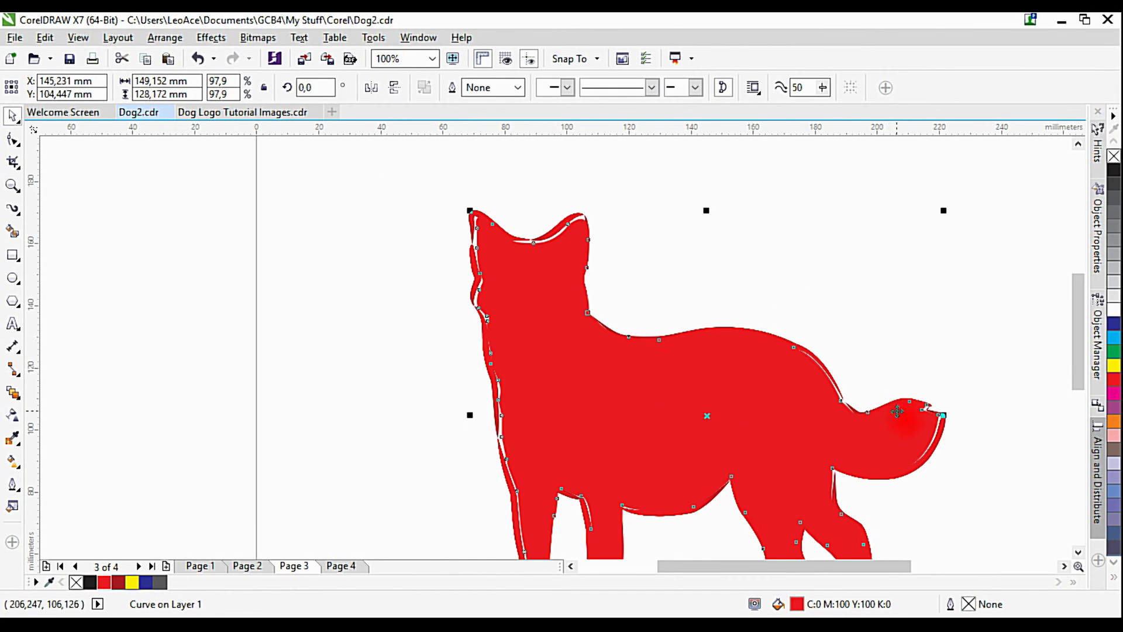
scroll(739, 496, up, 1)
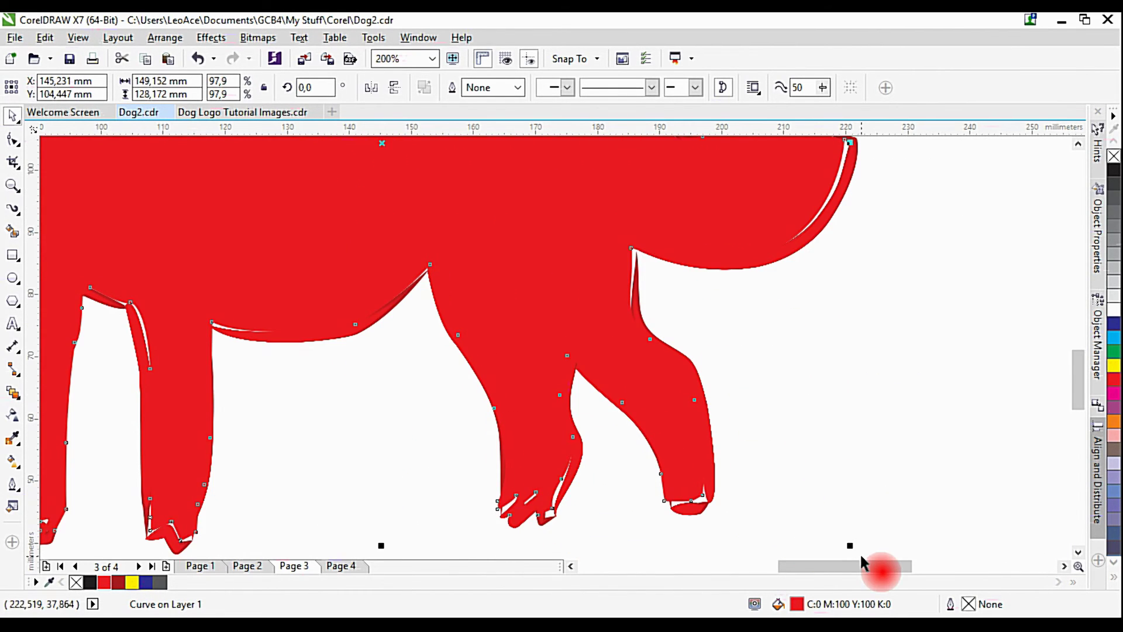
scroll(854, 561, up, 1)
drag(857, 534, 838, 521)
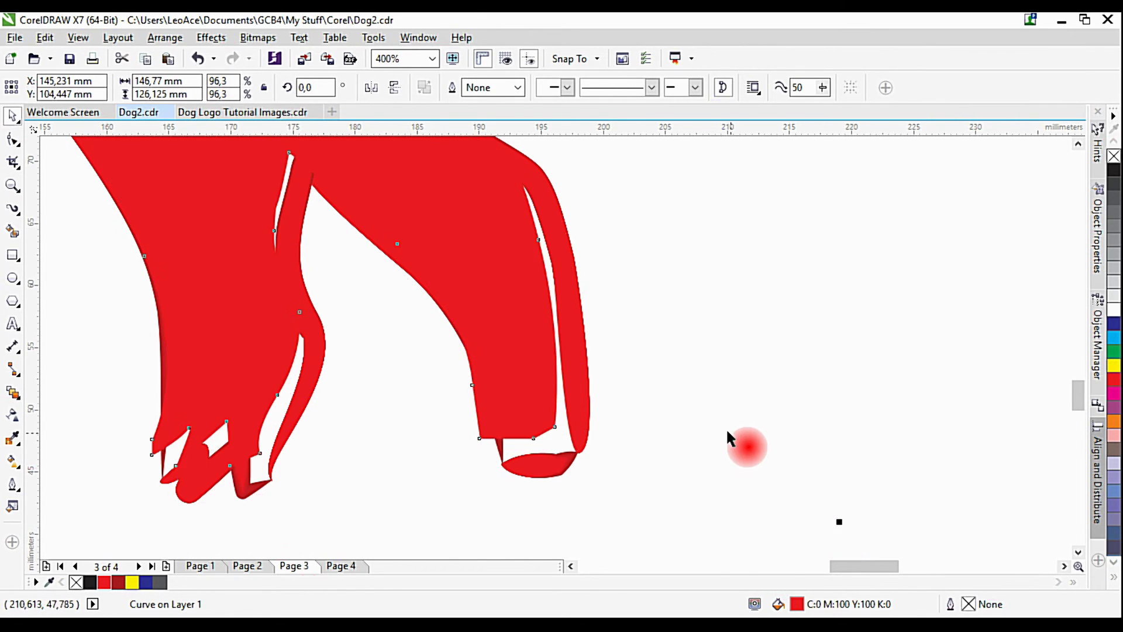
key(shift+F4)
click(777, 378)
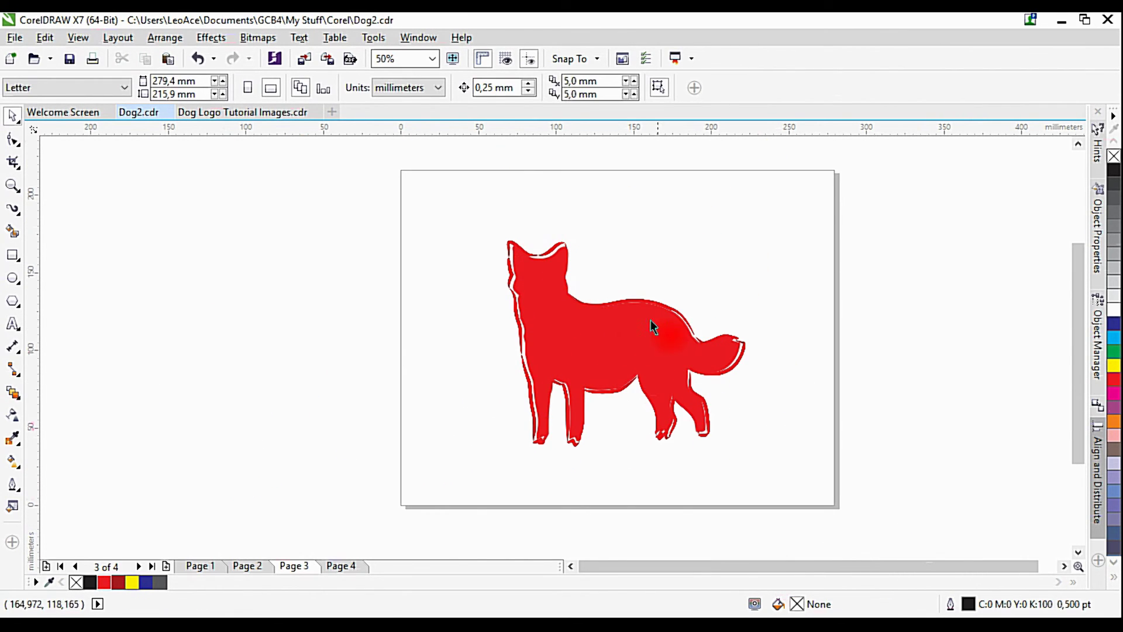
Step: Nudge the red silhouette left within the brushed outline, to about X 143,5 mm and Y 104,2 mm
click(581, 321)
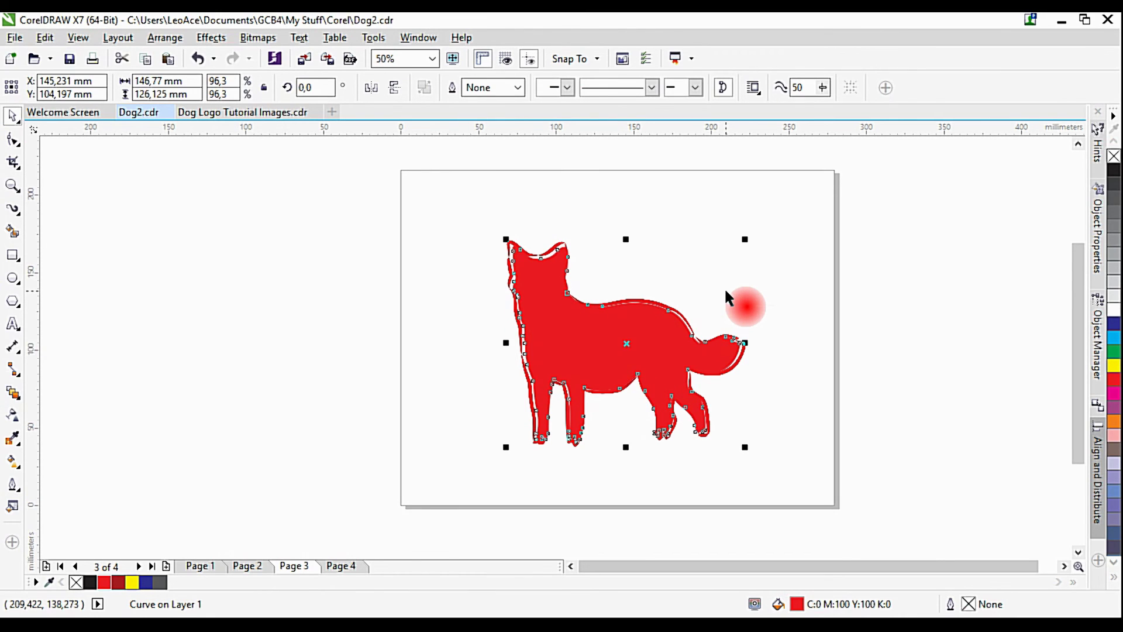
key(Left)
key(Down)
key(Left)
key(Up)
key(Up)
key(Left)
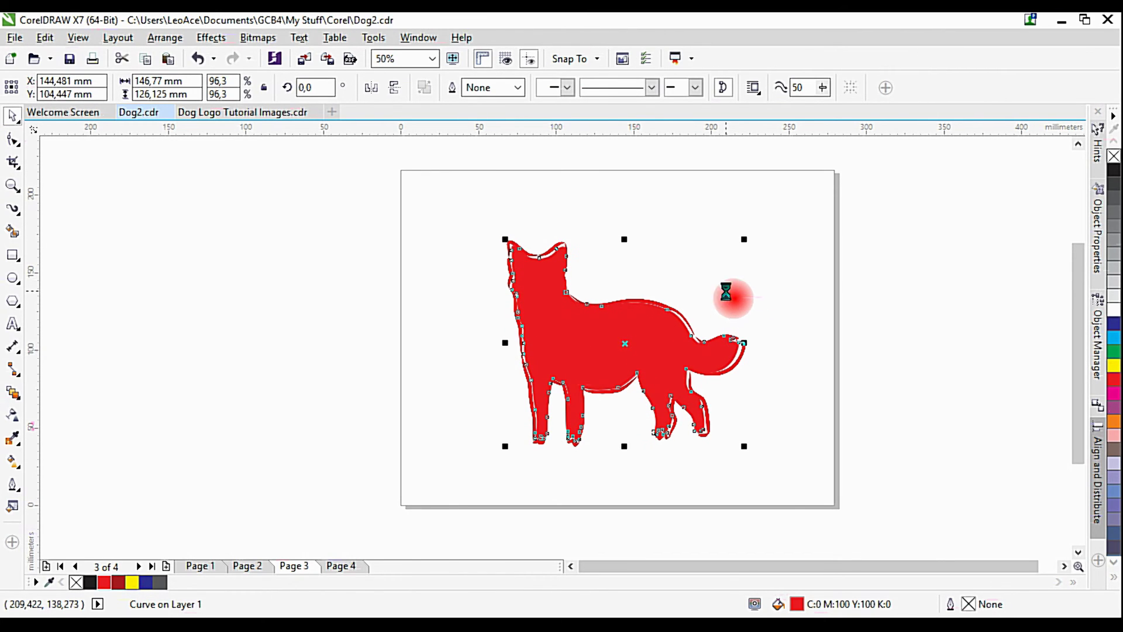
key(Left)
key(Left)
key(Up)
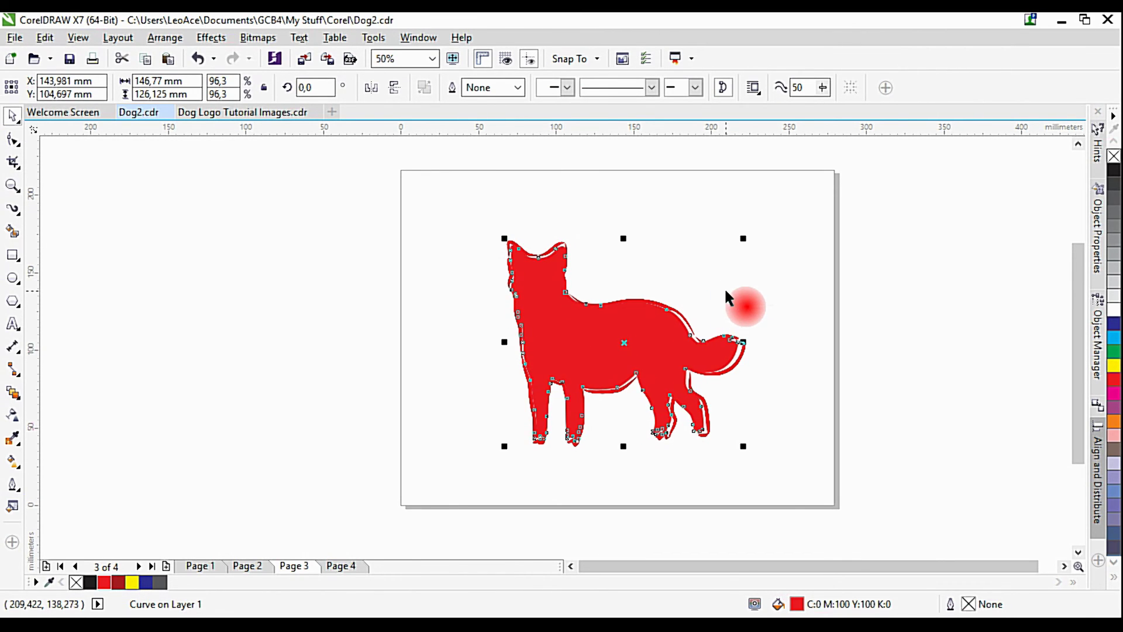
key(Left)
key(Down)
key(Down)
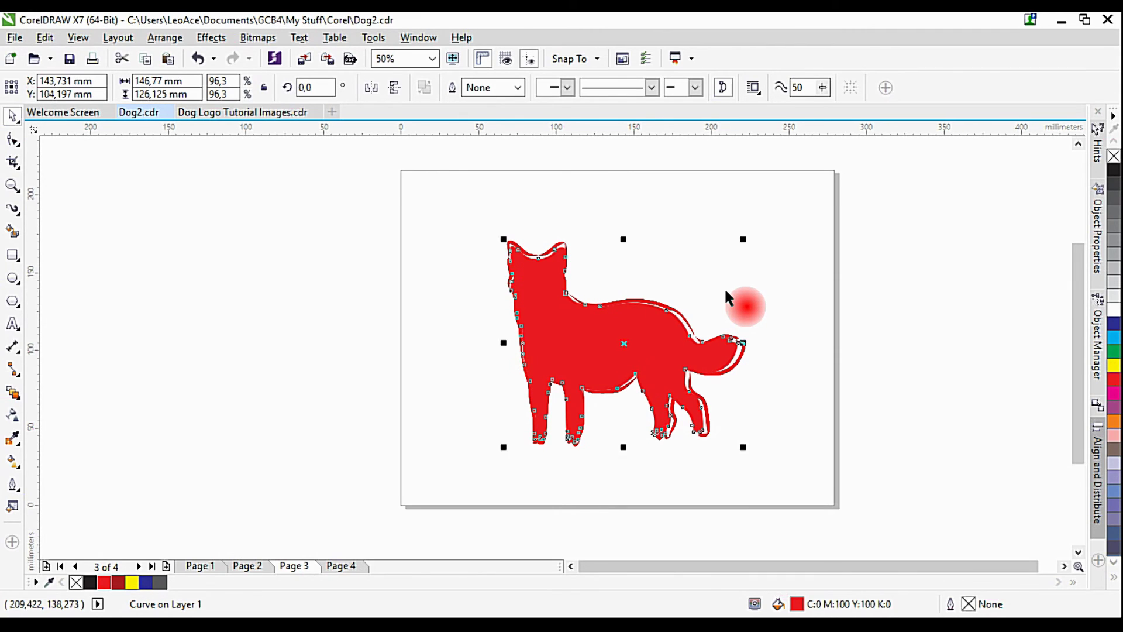
drag(725, 291, 724, 290)
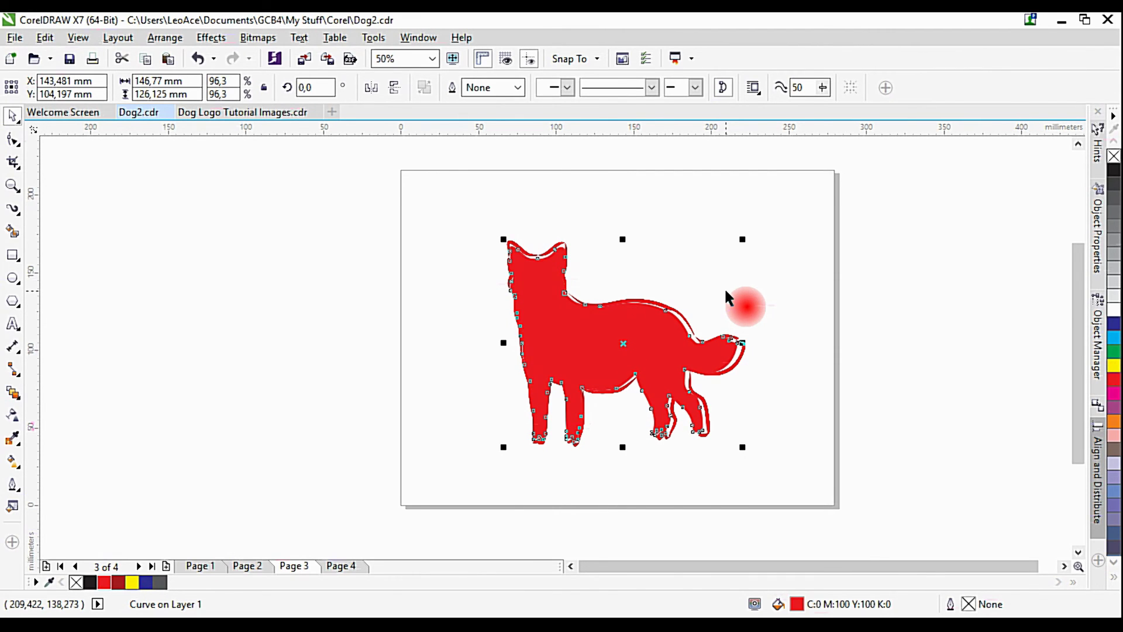
Step: Change the fill of the inner dog silhouette to orange, C:0 M:60 Y:100 K:0
click(794, 333)
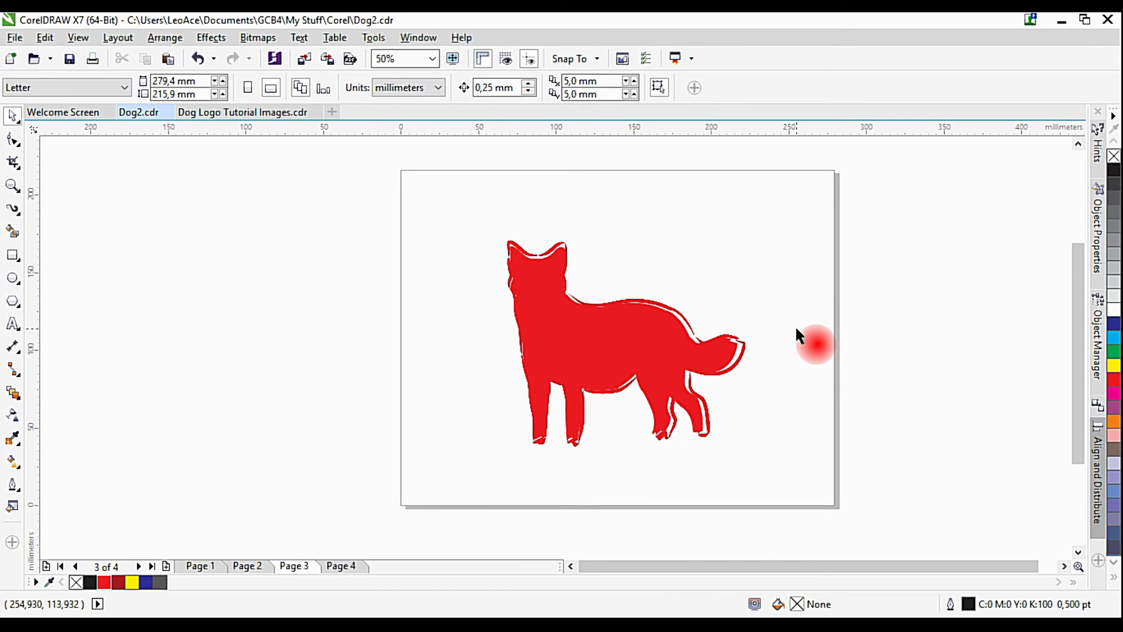
click(602, 324)
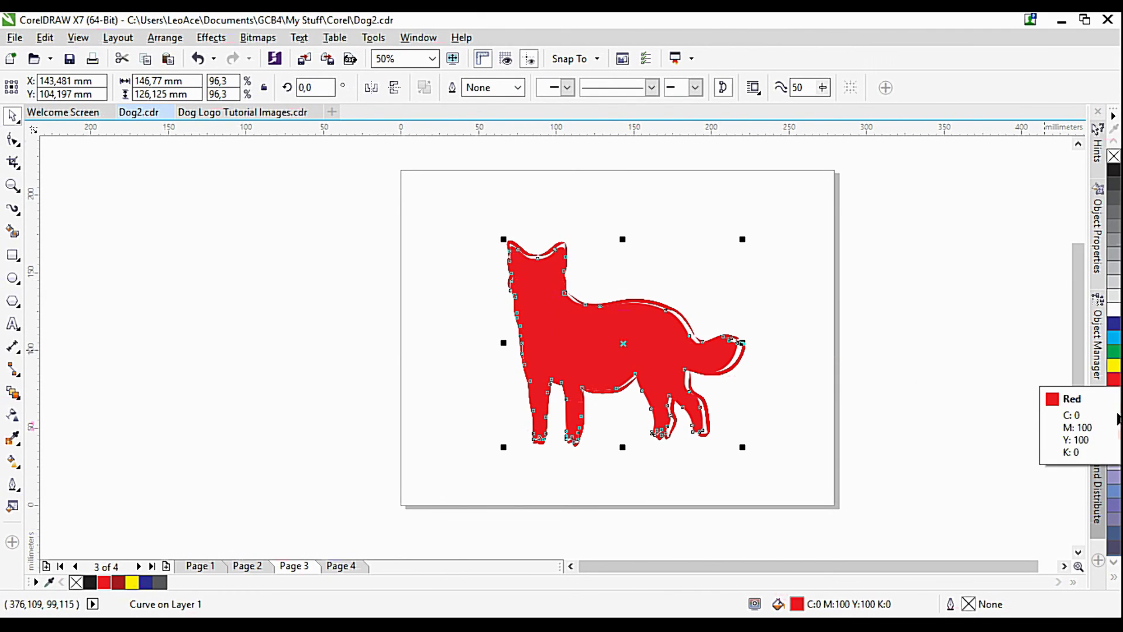
click(1111, 426)
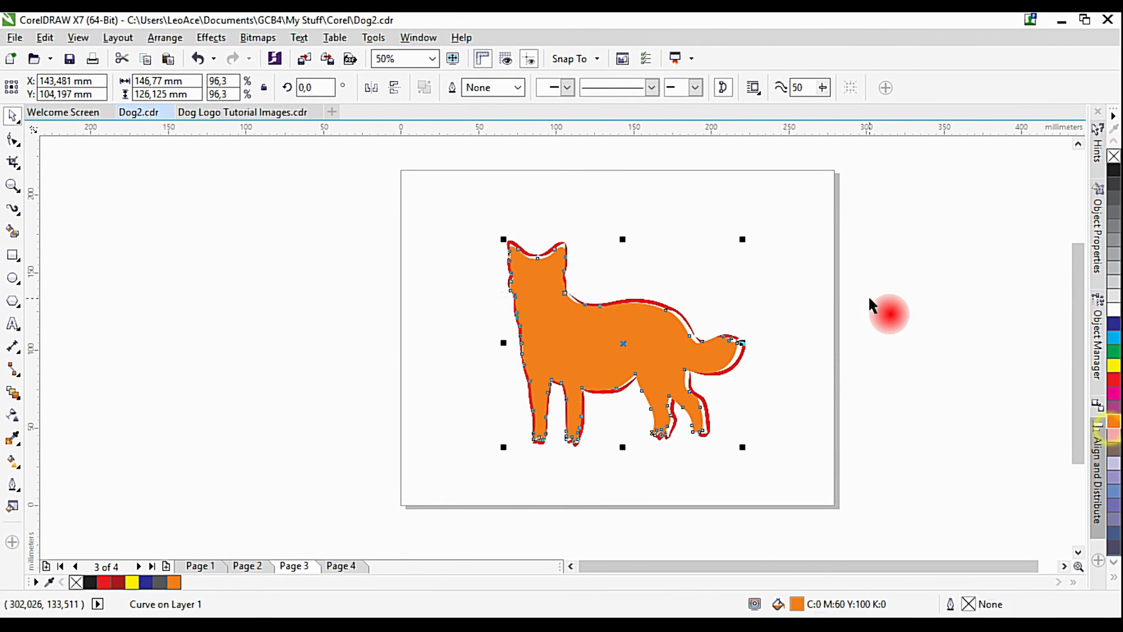
click(868, 295)
Step: Send the orange silhouette behind the red brushed outline so the outline's leg strokes lie on top
click(577, 326)
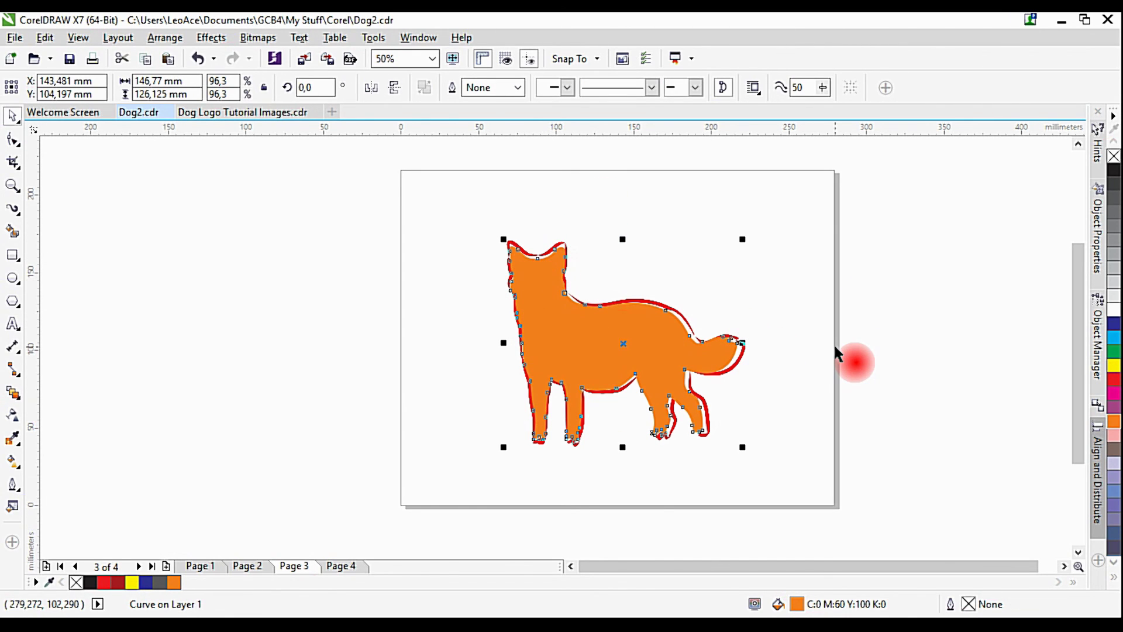
click(501, 430)
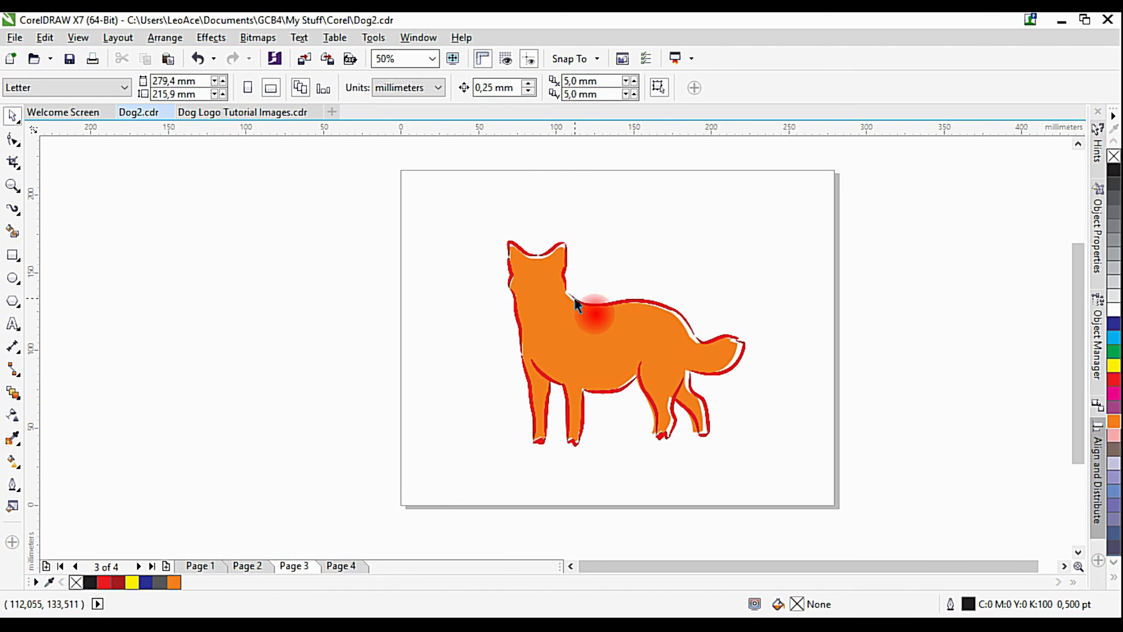
scroll(517, 282, up, 2)
scroll(516, 275, down, 2)
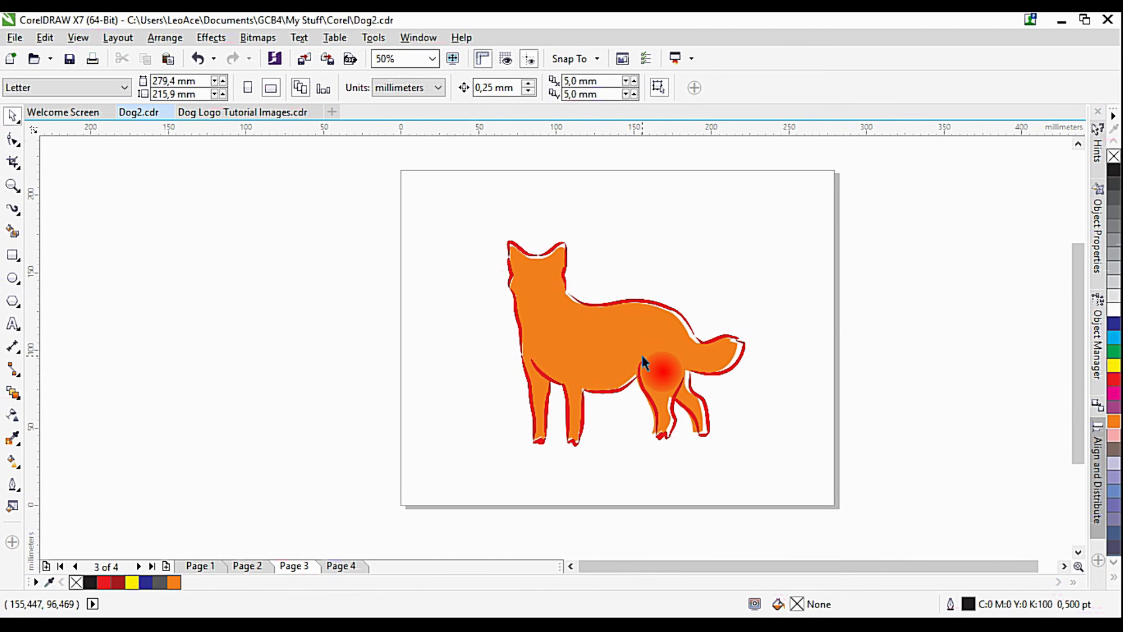